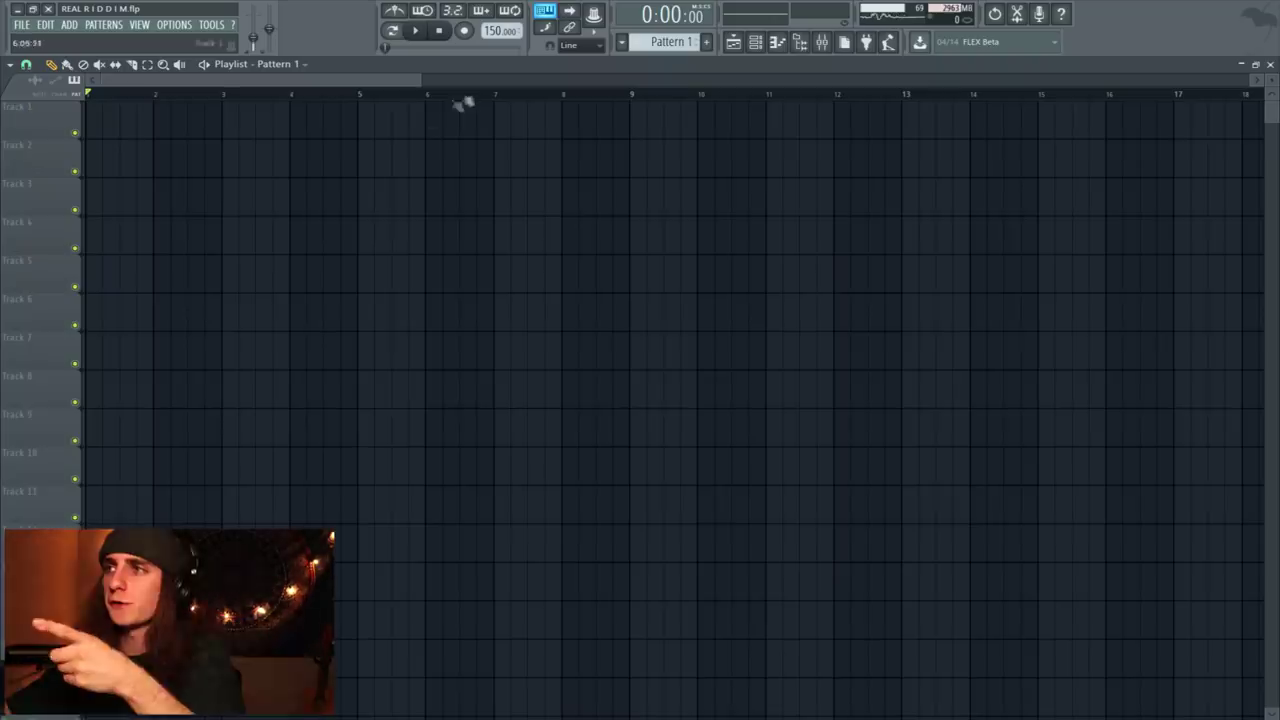
Set the project tempo to 140 BPM
drag(500, 30, 500, 52)
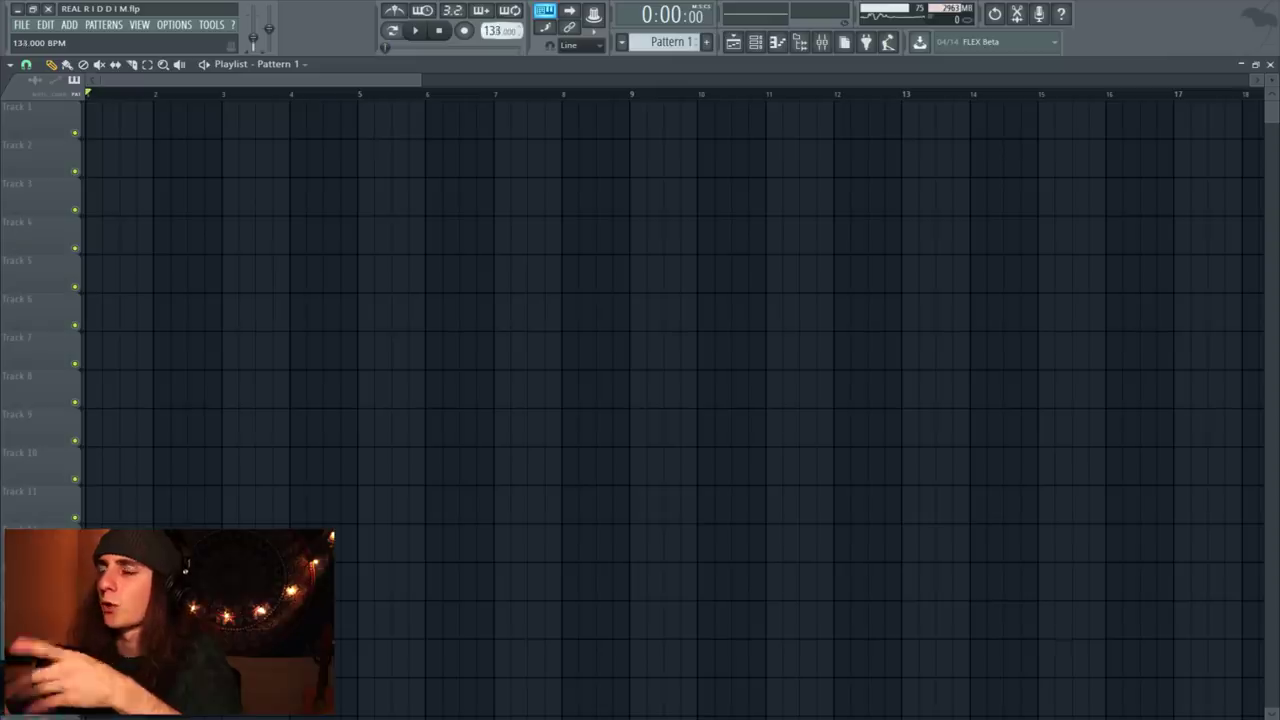
drag(500, 30, 500, 32)
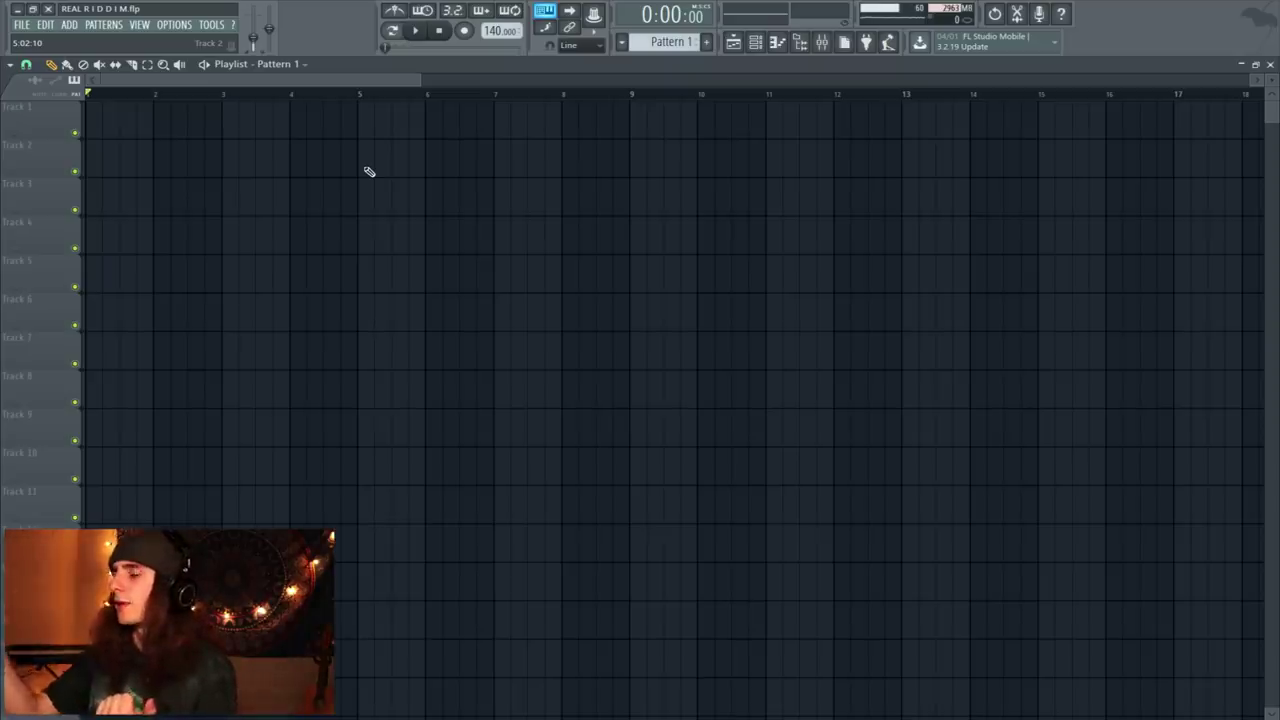
Arrange Kick Smooth clips every two beats on Track 1 and claps on each bar's third beat on Track 3 for four bars, then audition them
drag(363, 93, 424, 100)
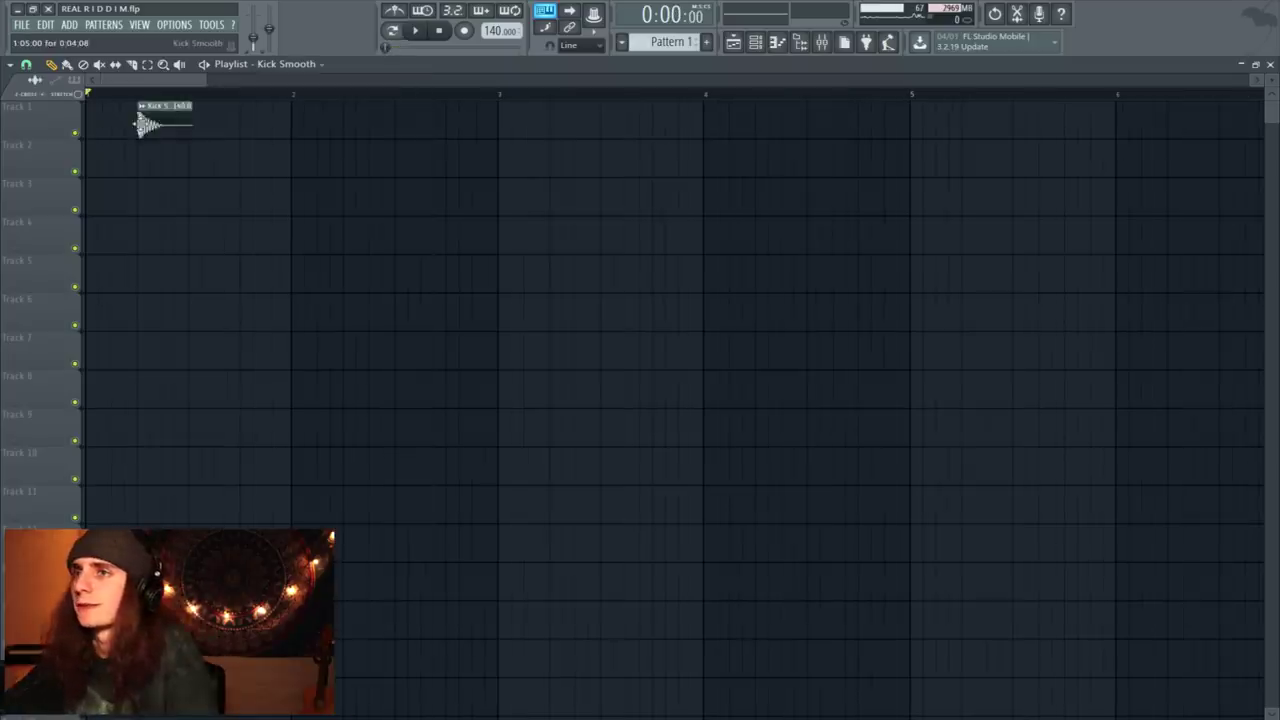
drag(143, 120, 222, 118)
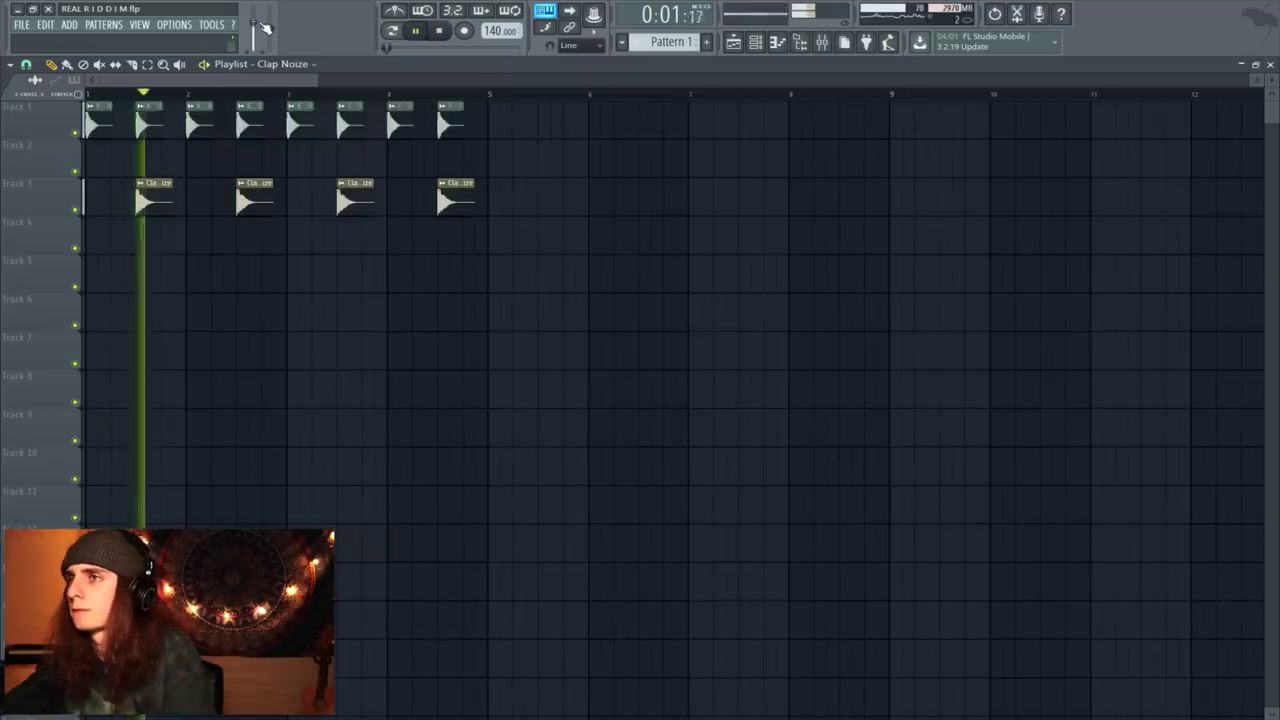
key(space)
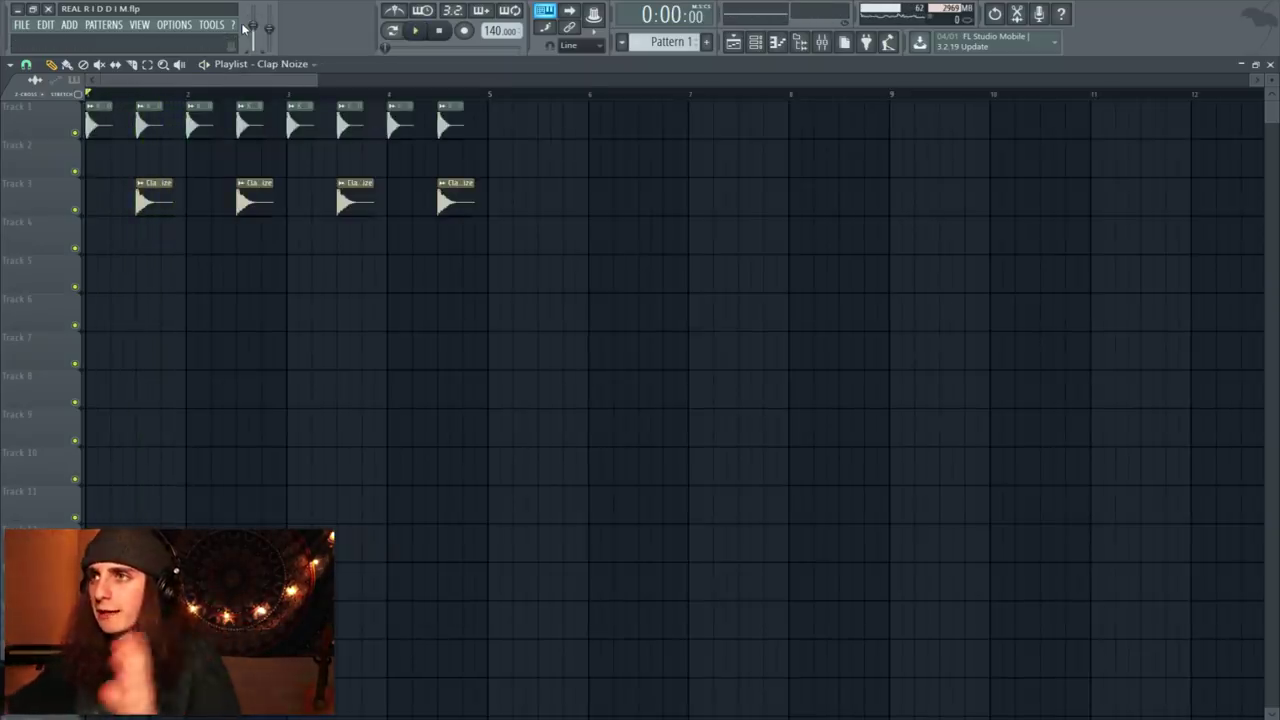
drag(252, 27, 253, 51)
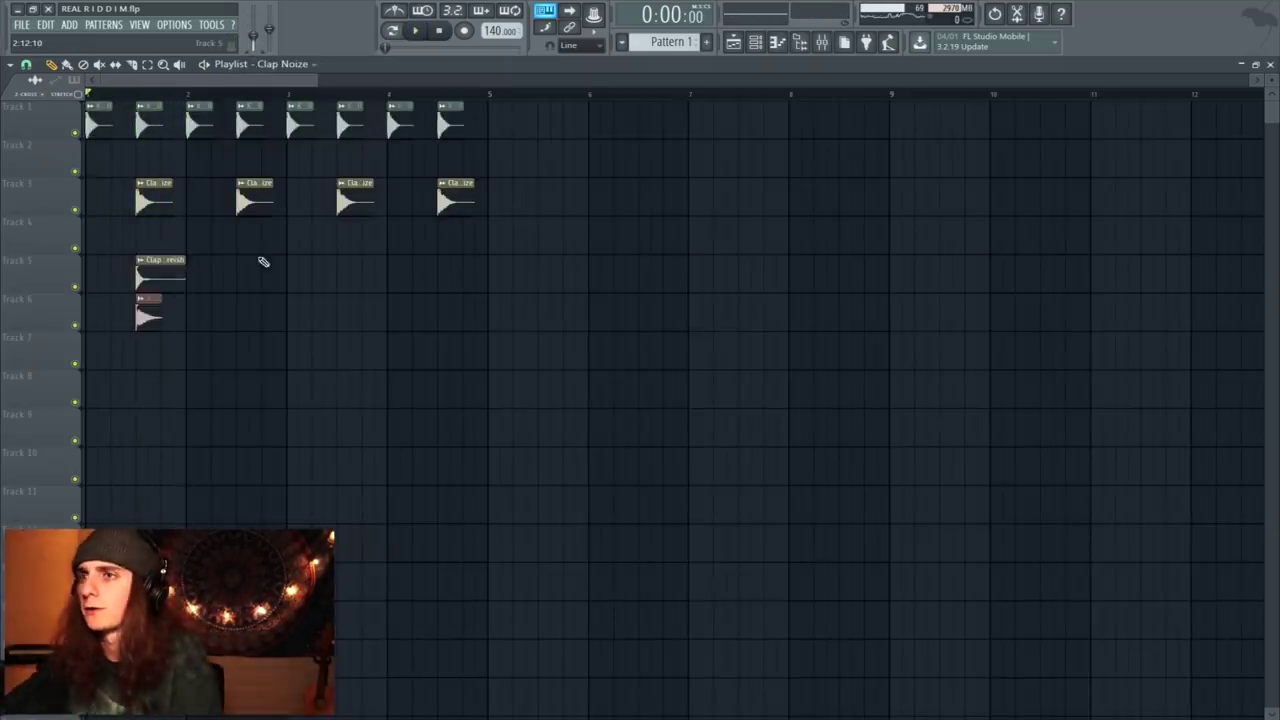
Copy the Clap Snareish and snare pair on Tracks 5 and 6 to the third beat of every bar through bar 4, and audition the beat
drag(247, 260, 128, 374)
drag(158, 283, 258, 286)
drag(258, 286, 340, 286)
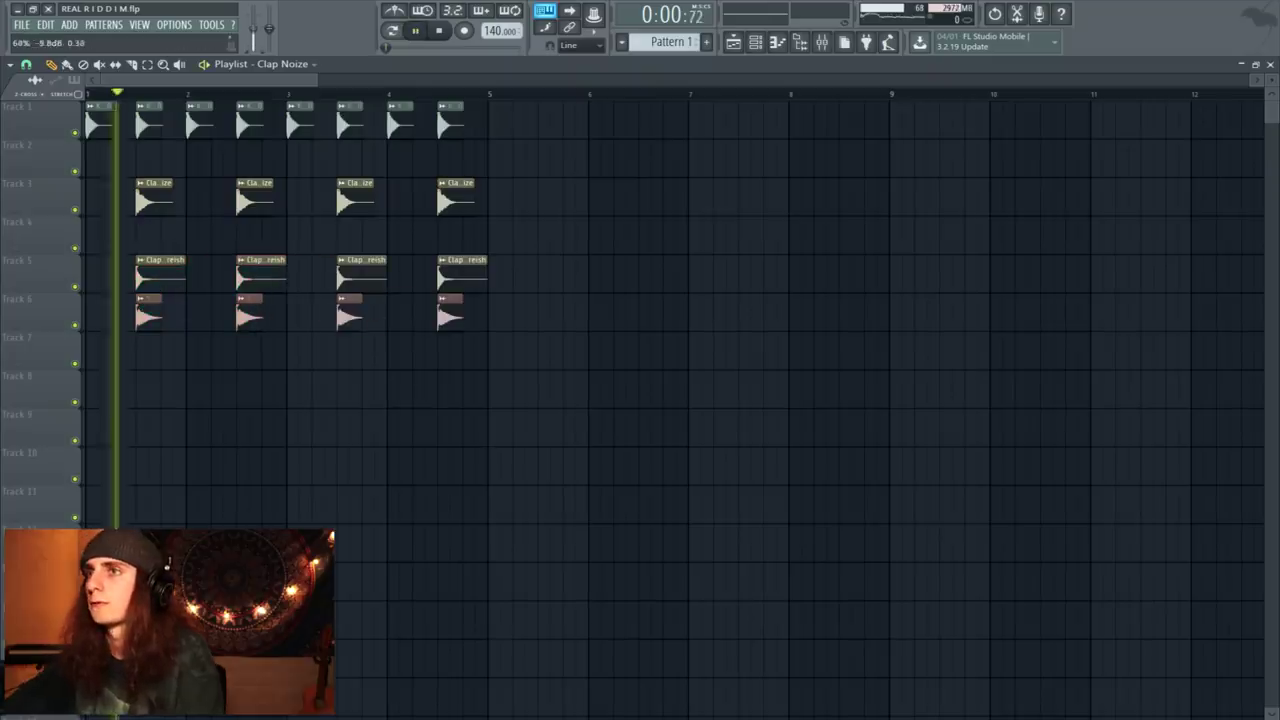
drag(253, 36, 253, 26)
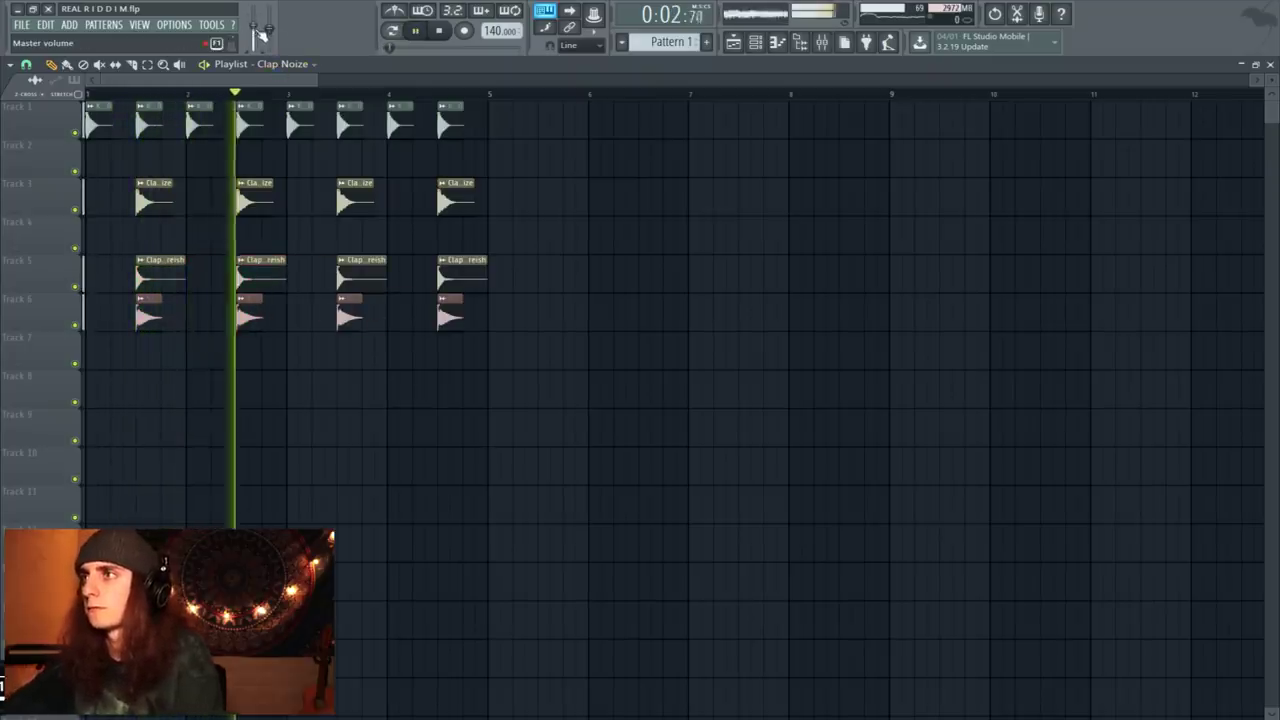
key(space)
Add hat clips on beats two and four on Track 4, duplicate them through bar 4, and play back the drums
click(106, 235)
click(170, 238)
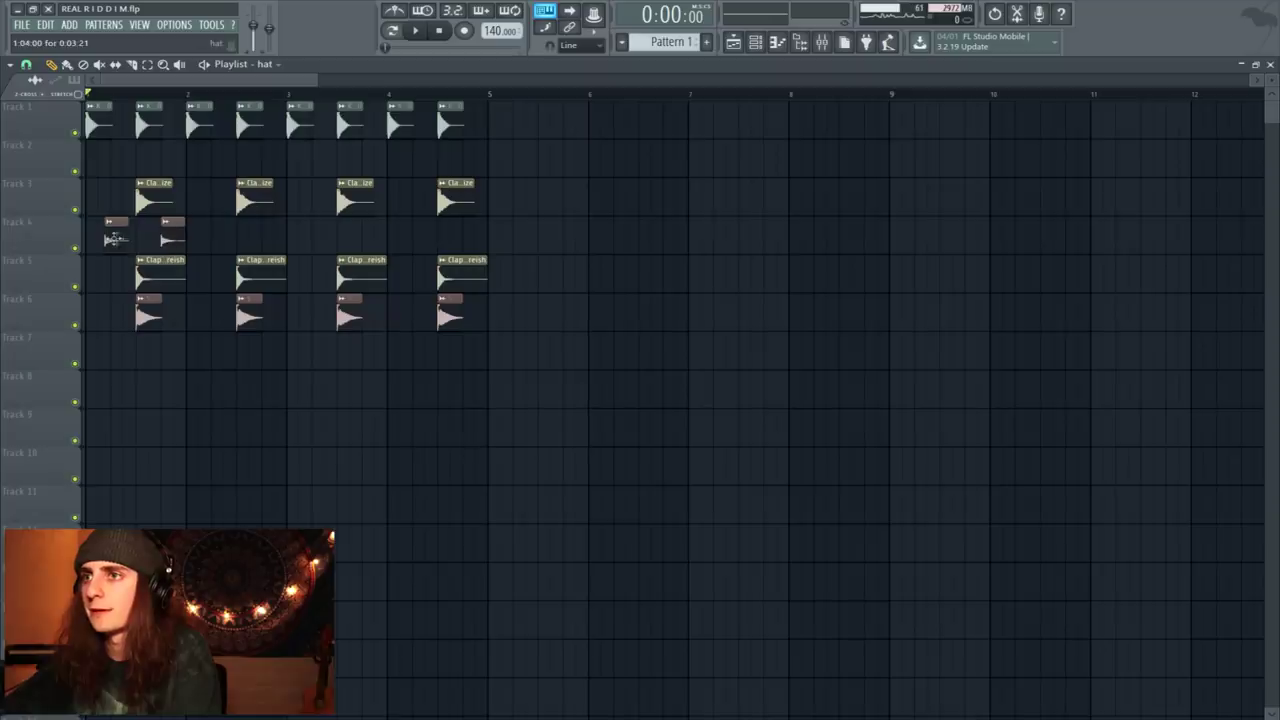
drag(112, 211, 196, 254)
key(ctrl+b)
key(ctrl+b)
key(ctrl+b)
key(space)
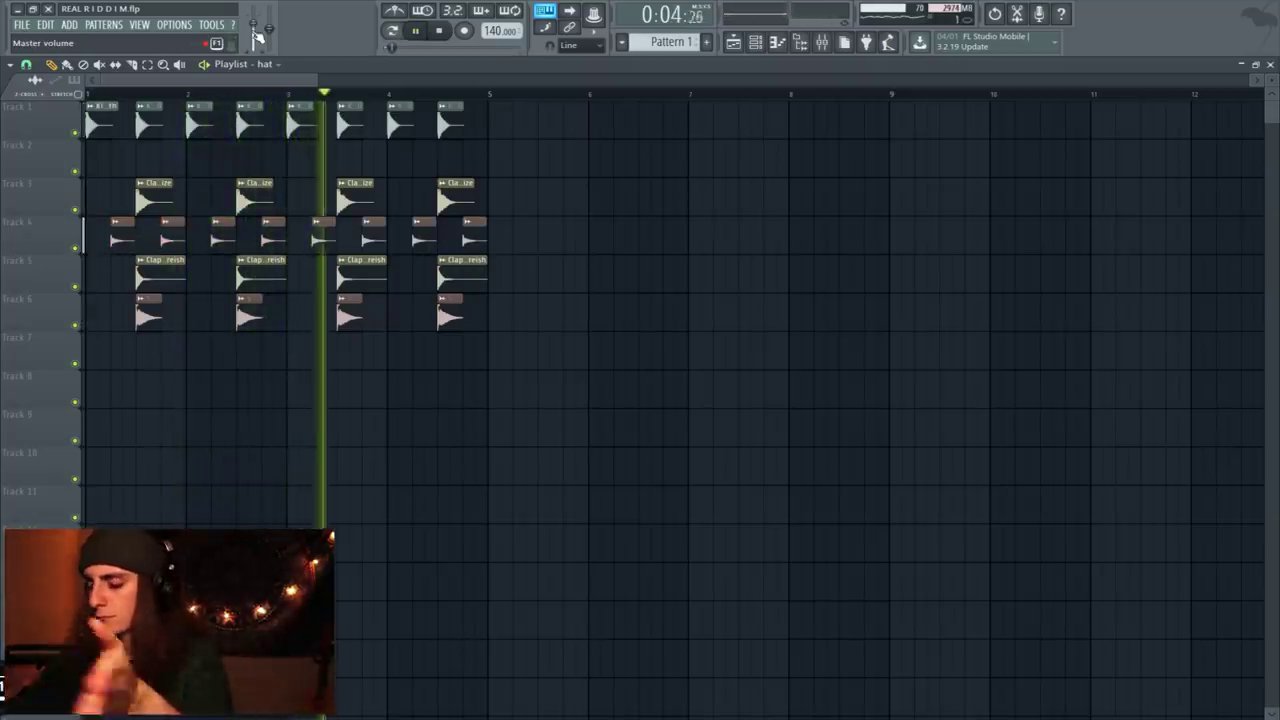
key(space)
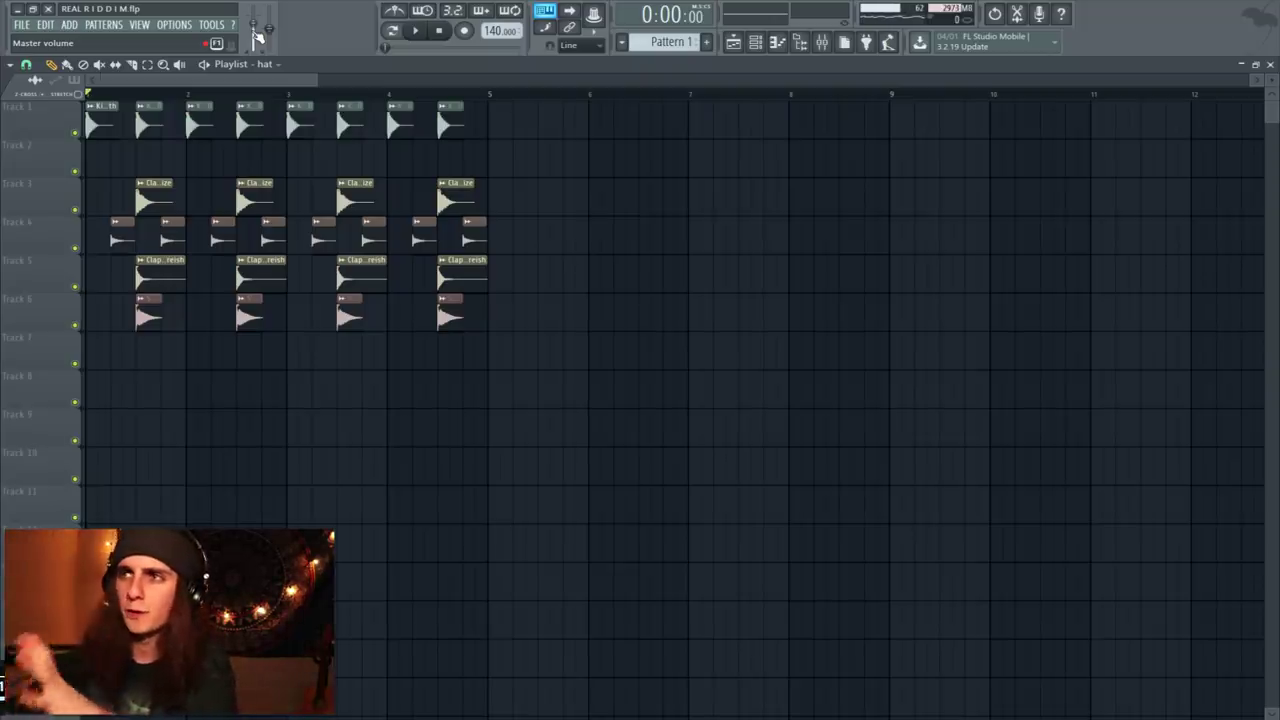
Trim Cymatics - Interstellar FX 2 to its opening swell and place it on Track 7 leading into the claps of bars 1 and 3
mouse_move(740, 187)
mouse_down()
mouse_move(663, 134)
mouse_move(746, 187)
mouse_up()
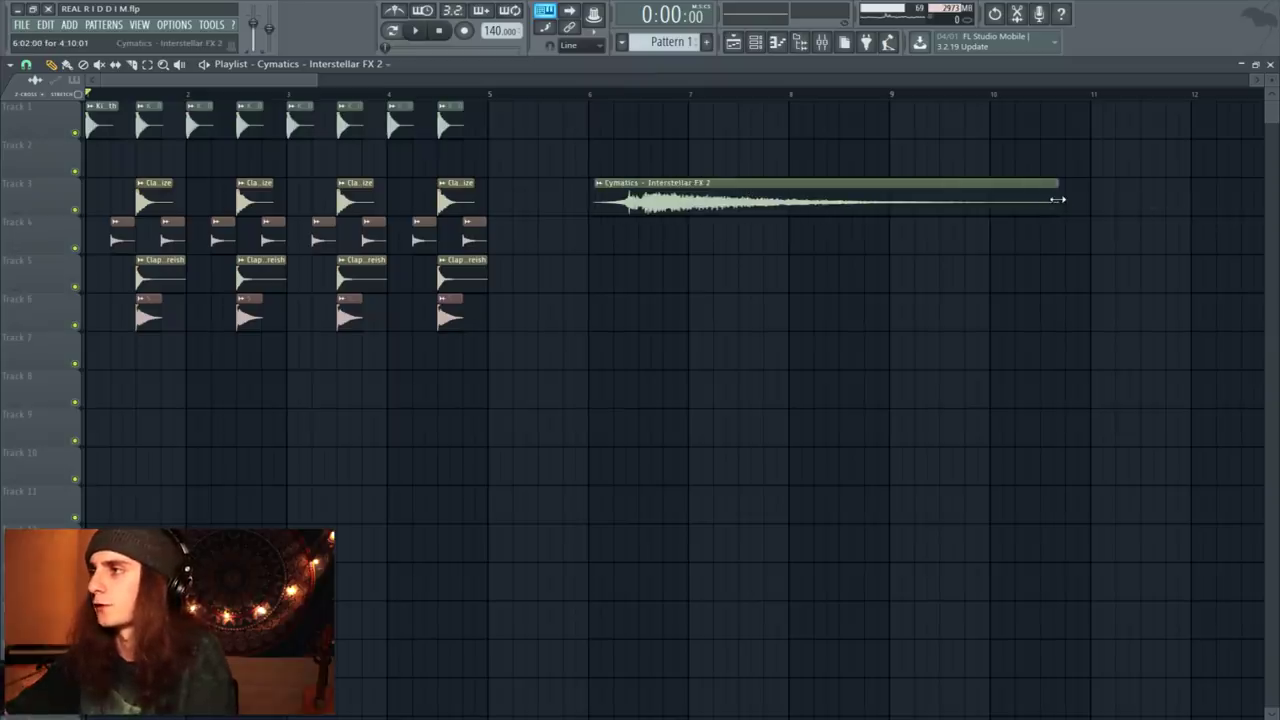
drag(1057, 200, 633, 246)
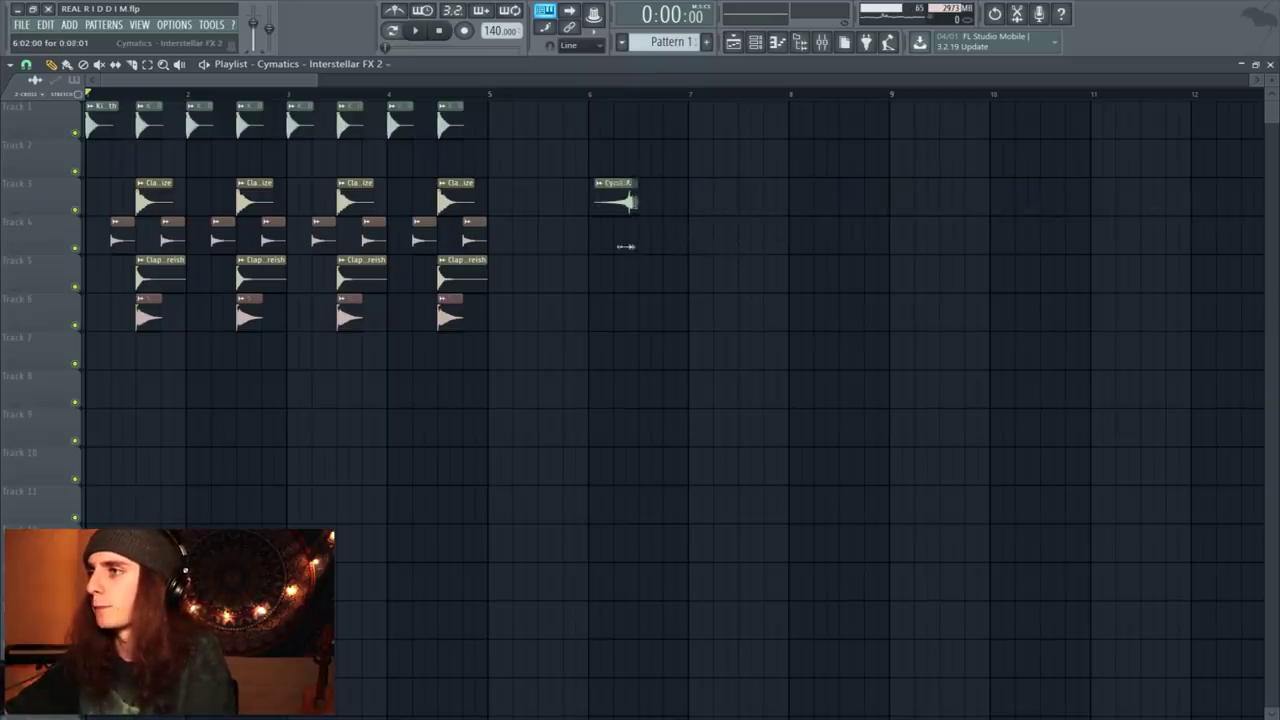
drag(610, 186, 120, 340)
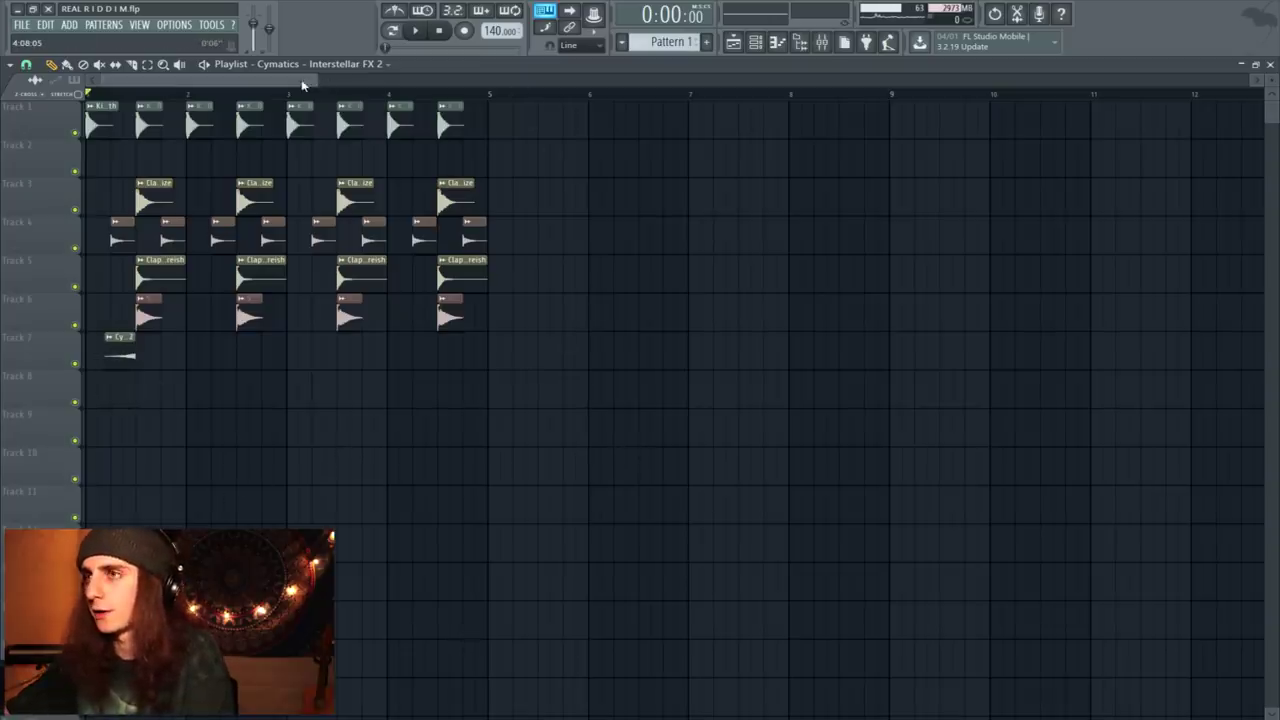
drag(315, 78, 229, 60)
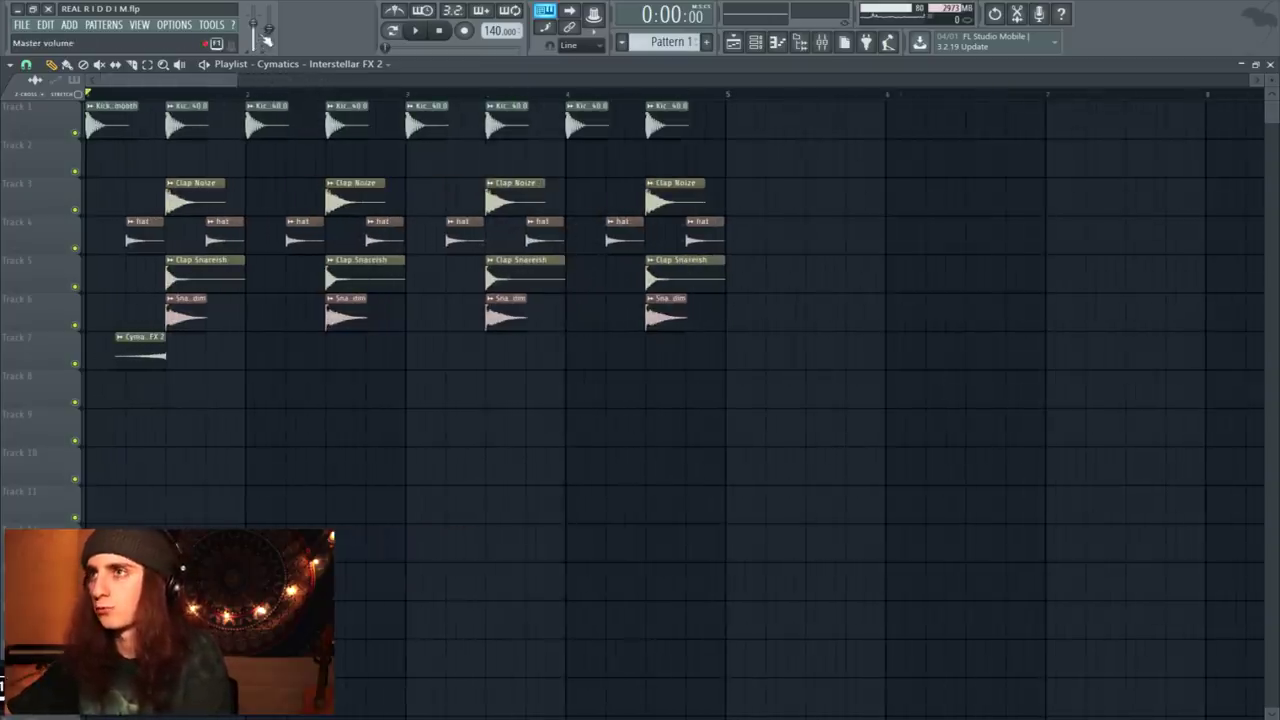
key(space)
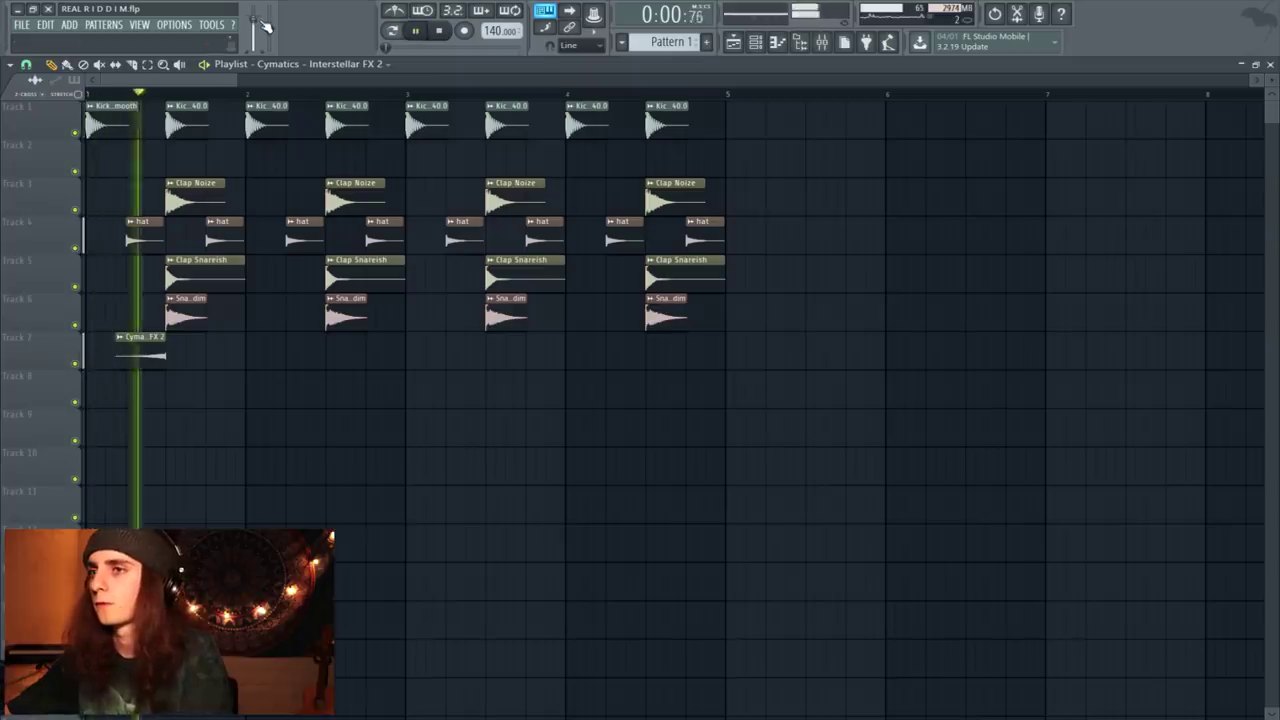
drag(150, 354, 462, 355)
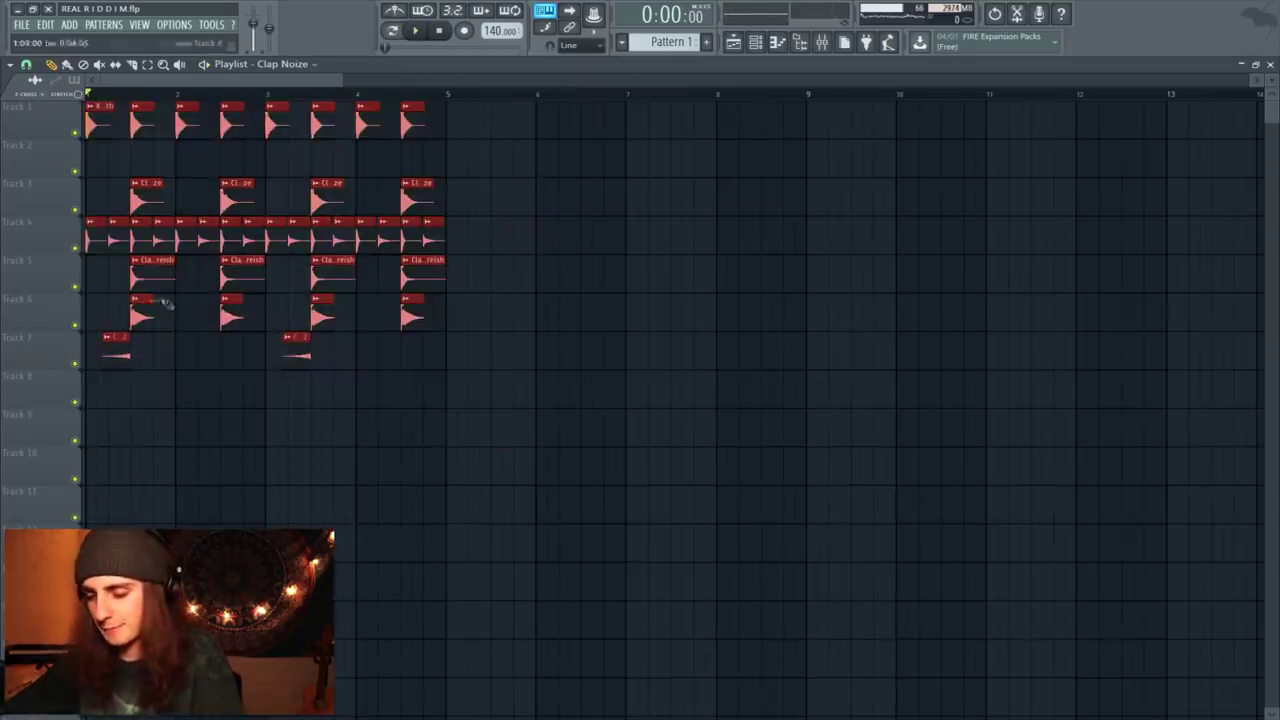
Duplicate the four-bar drum loop and shift the resulting eight bars to start at bar 5
key(ctrl+b)
drag(450, 163, 454, 163)
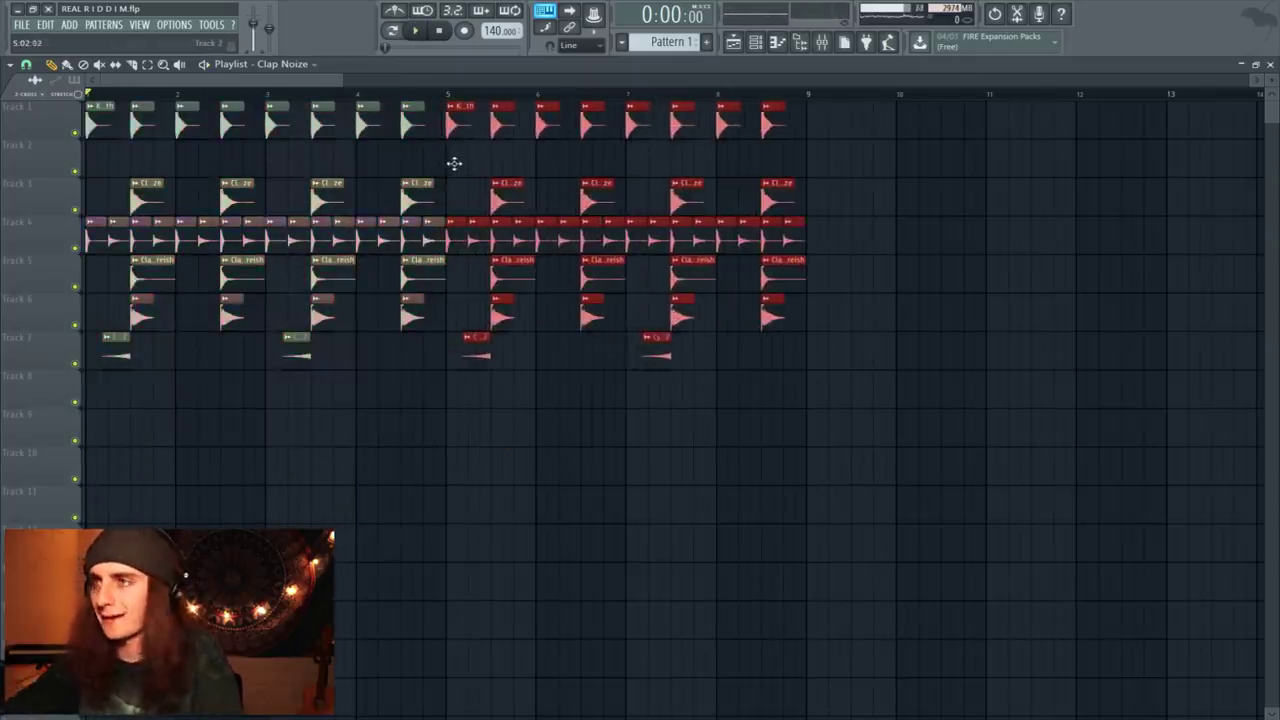
click(460, 167)
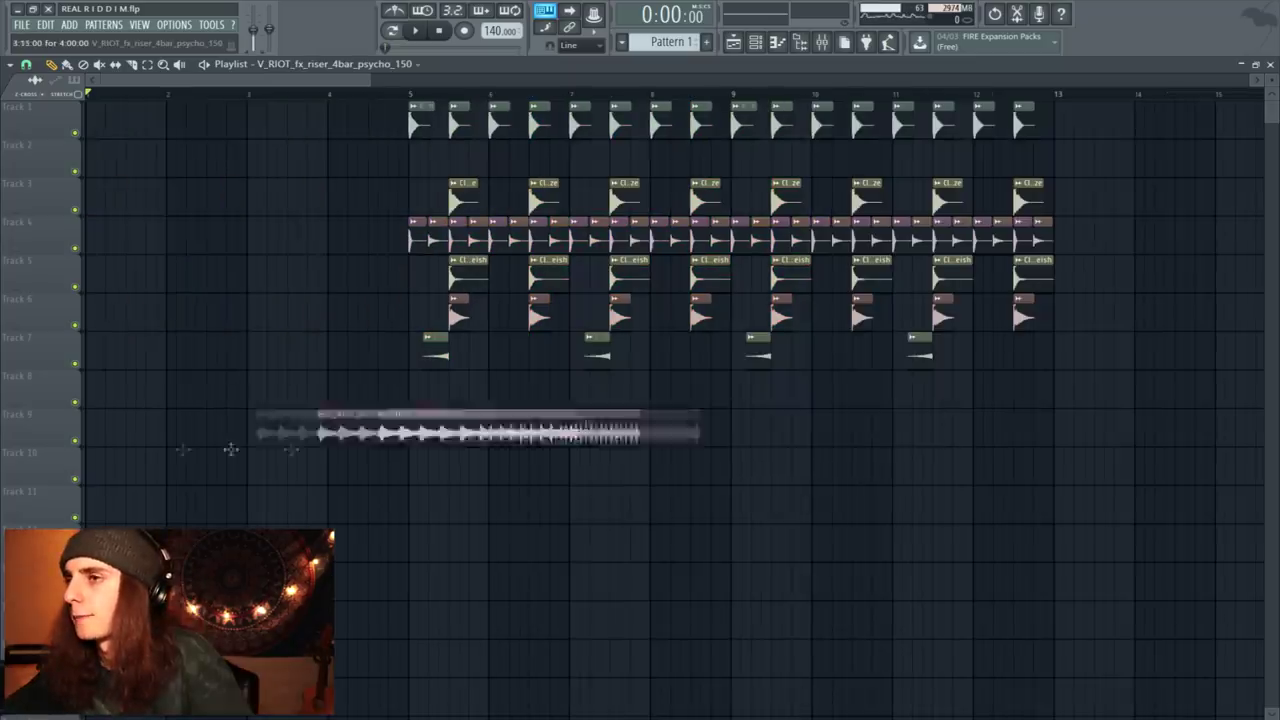
Place the V_RIOT_fx_riser_4bar_psycho_150 clip over bars 1 to 4 on Track 2, copy its opening slice twice into bar 5, and play from there
drag(180, 440, 200, 235)
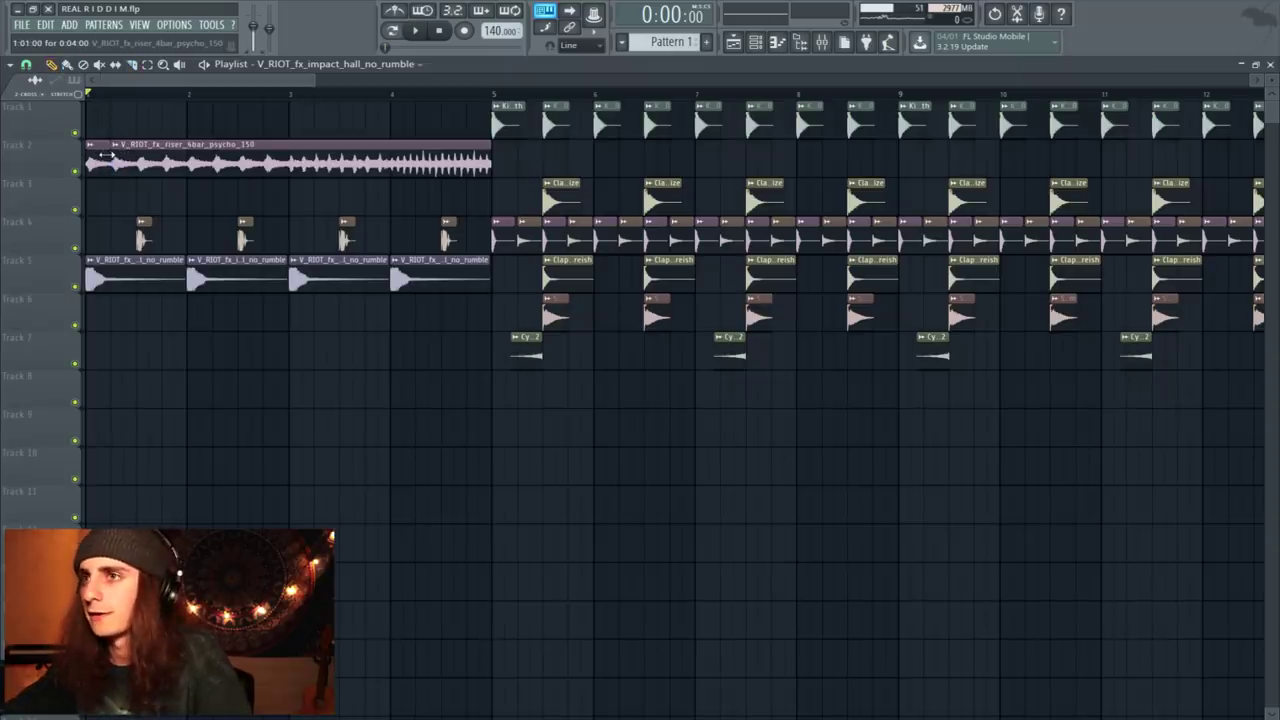
click(100, 158)
drag(508, 157, 584, 161)
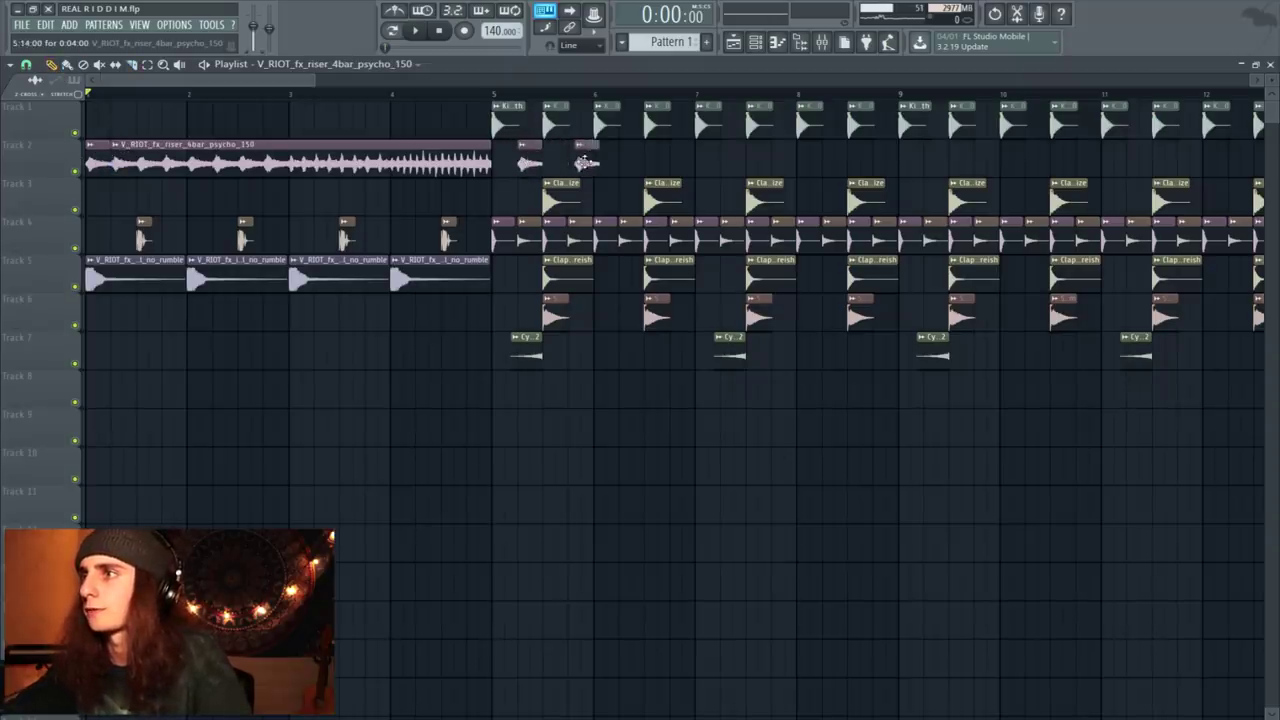
click(492, 94)
key(space)
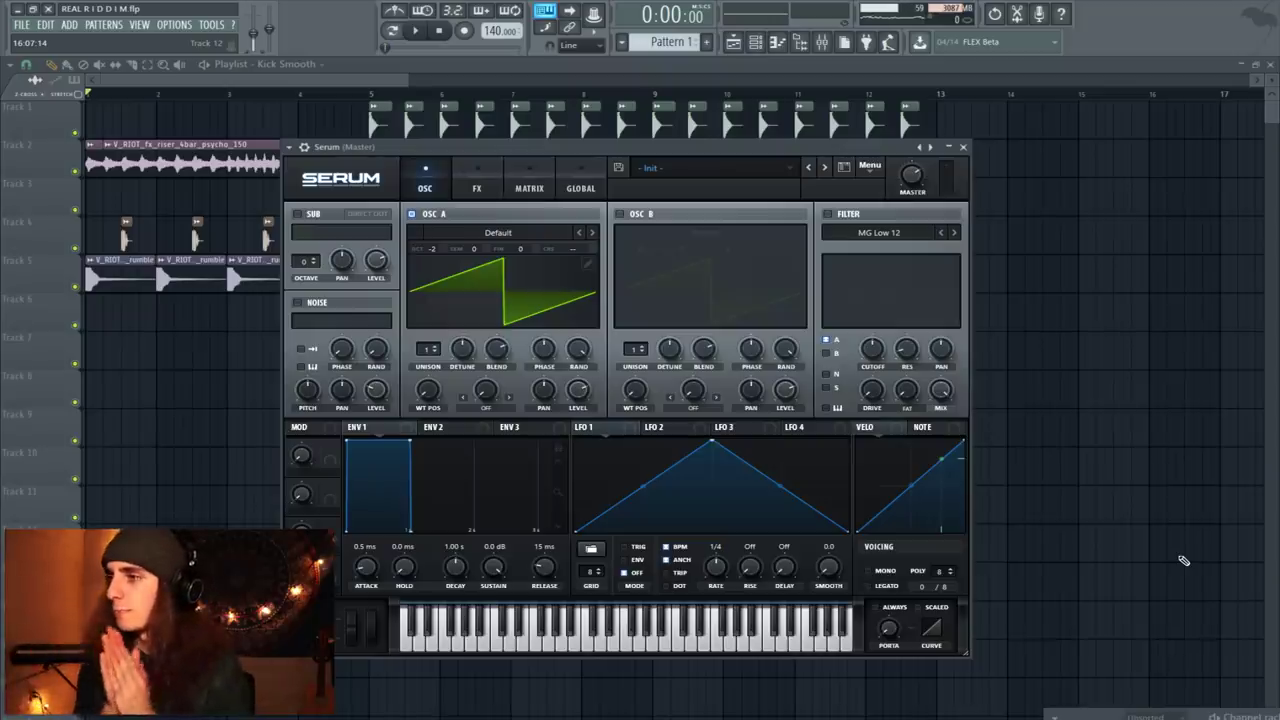
Set Serum's oscillator A to -2 octaves and audition a note
mouse_move(678, 145)
mouse_down()
mouse_move(704, 143)
mouse_move(688, 151)
mouse_up()
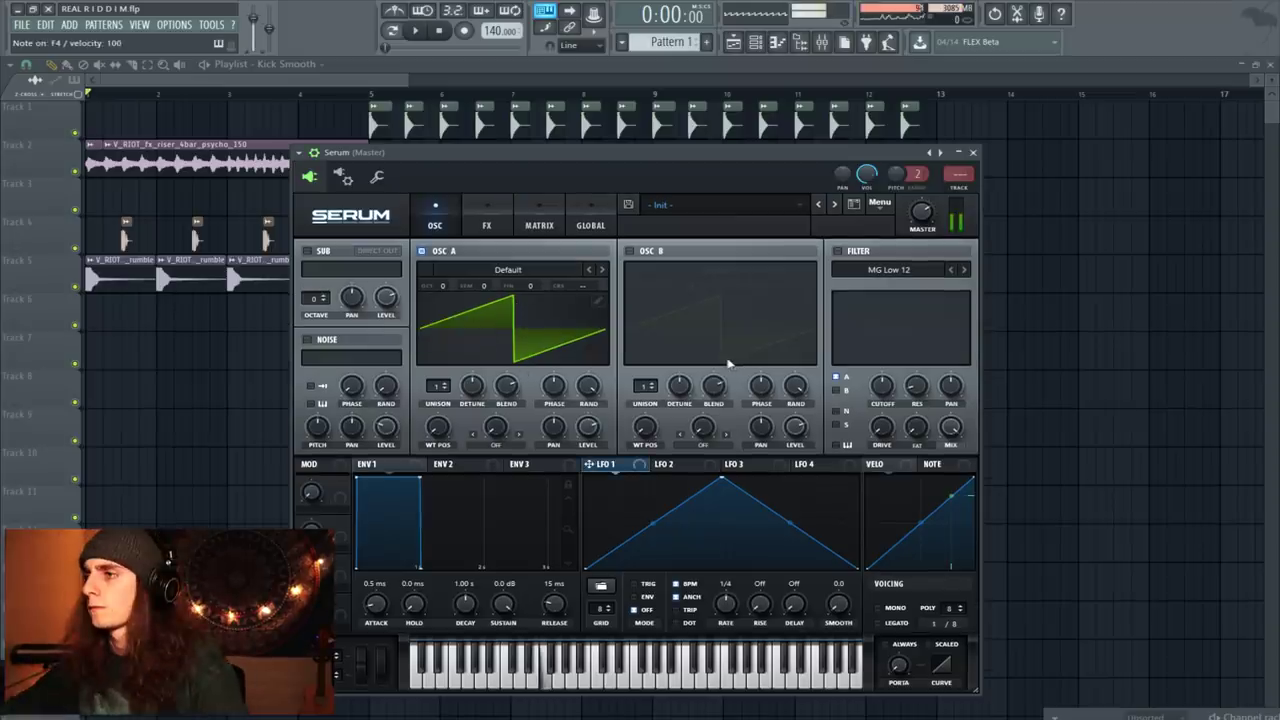
drag(443, 290, 428, 306)
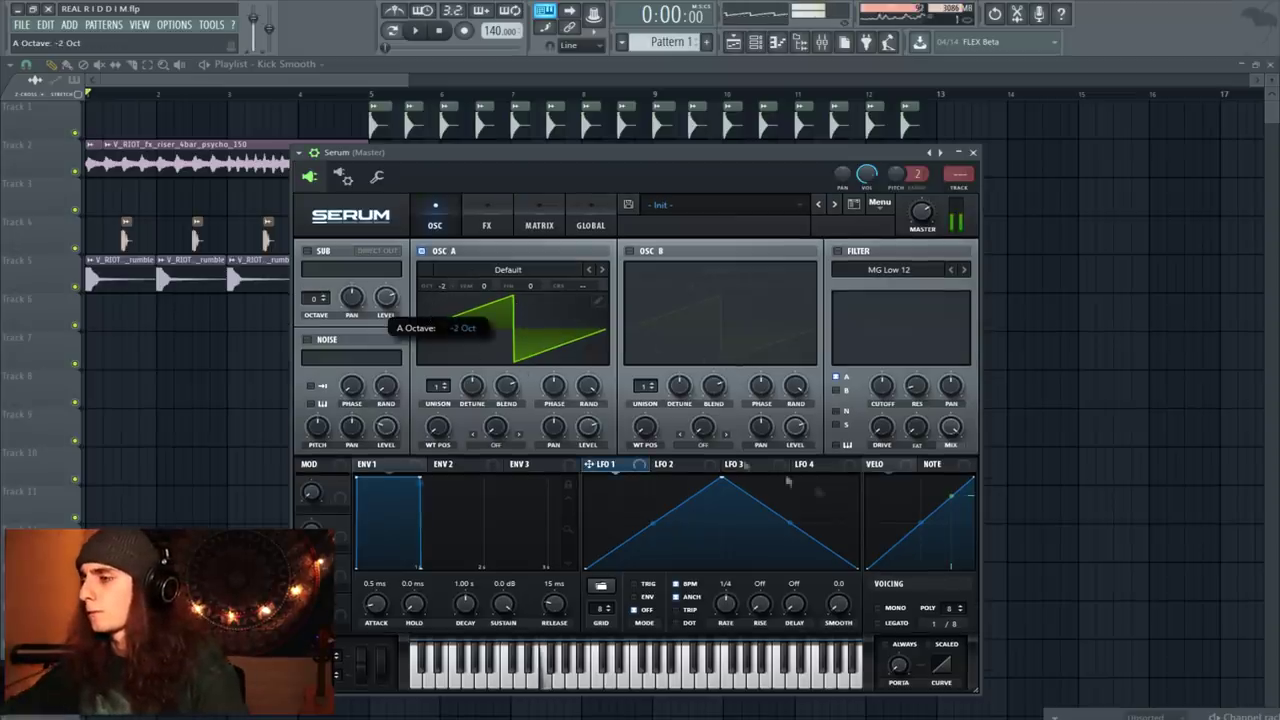
key(v)
Curve LFO 1's rise inward and its fall outward, and assign it to oscillator A's level with an amount of 100
drag(793, 537, 784, 515)
drag(650, 530, 659, 537)
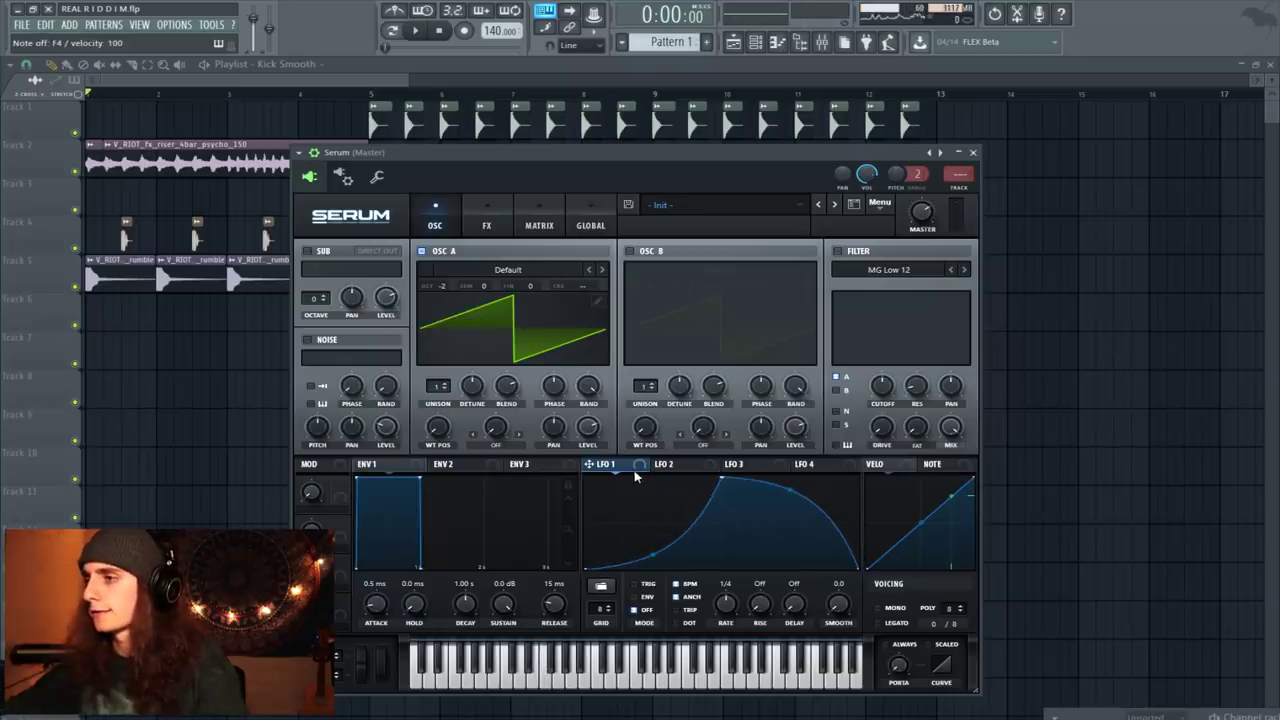
drag(576, 432, 706, 214)
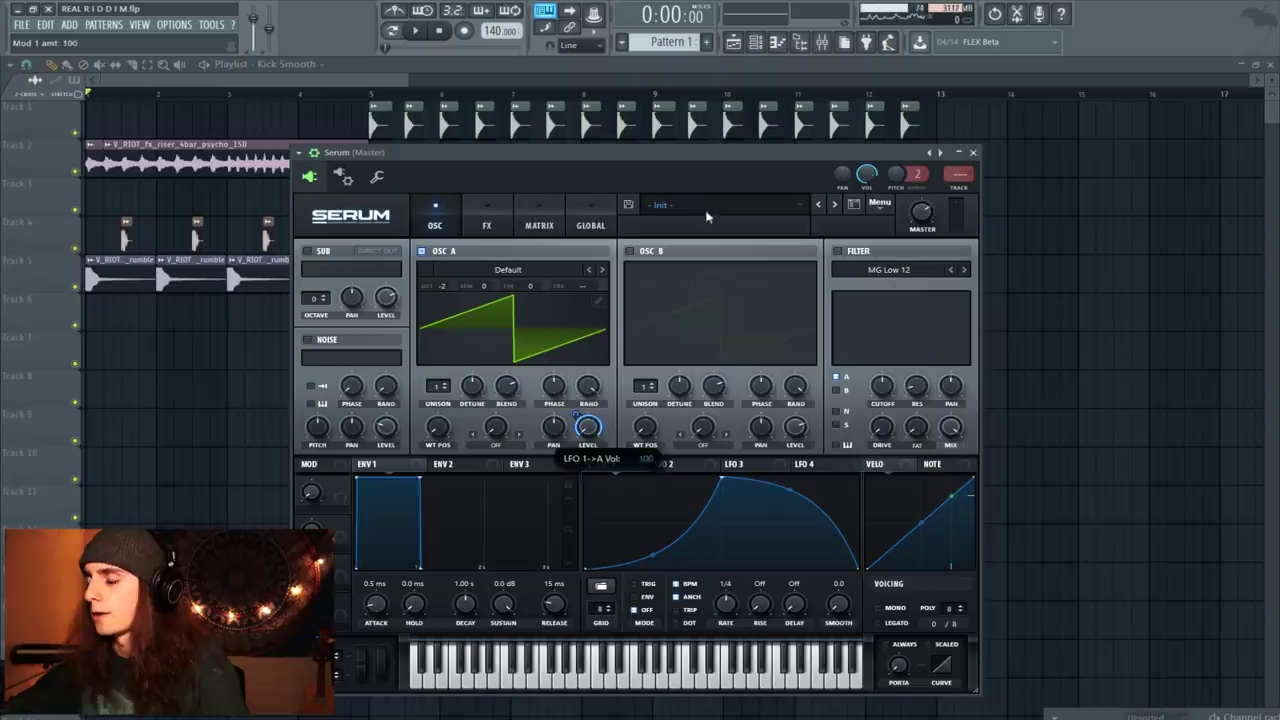
mouse_move(727, 607)
mouse_down()
mouse_move(739, 604)
mouse_move(729, 613)
mouse_up()
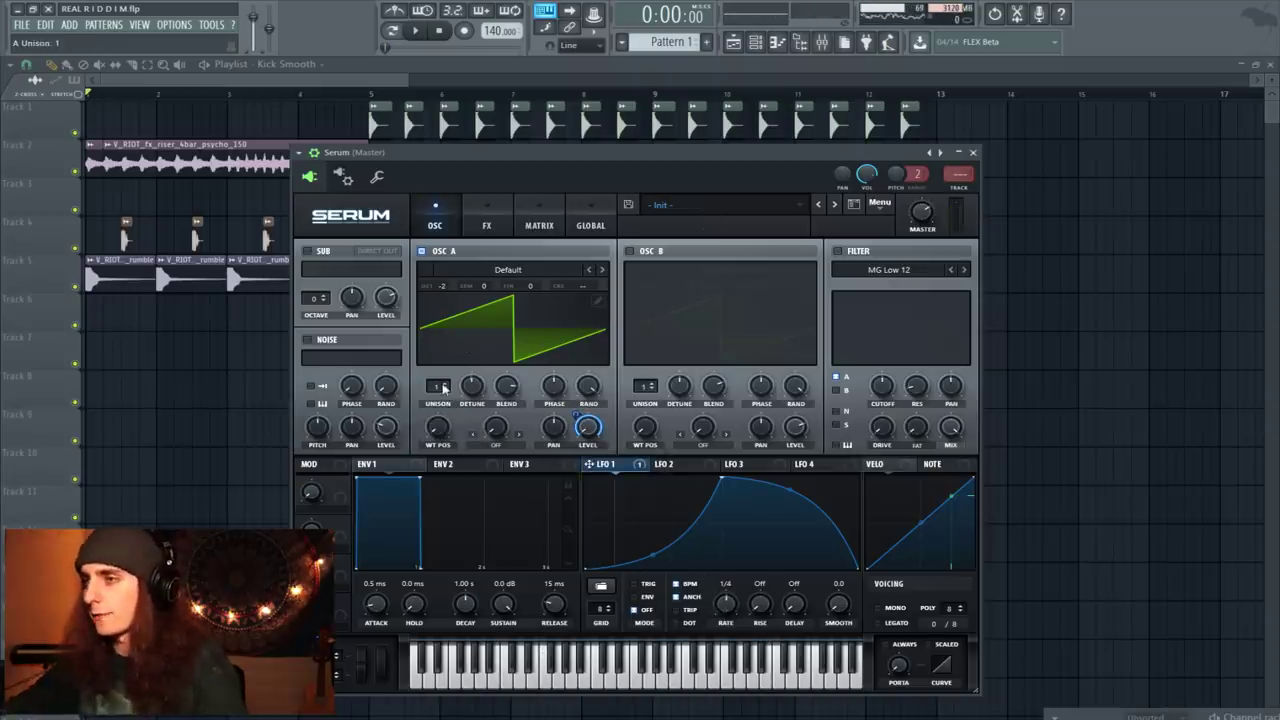
Set oscillator A to 16 unison voices, reduce its detune, and set the unison blend to about 64
drag(442, 386, 537, 260)
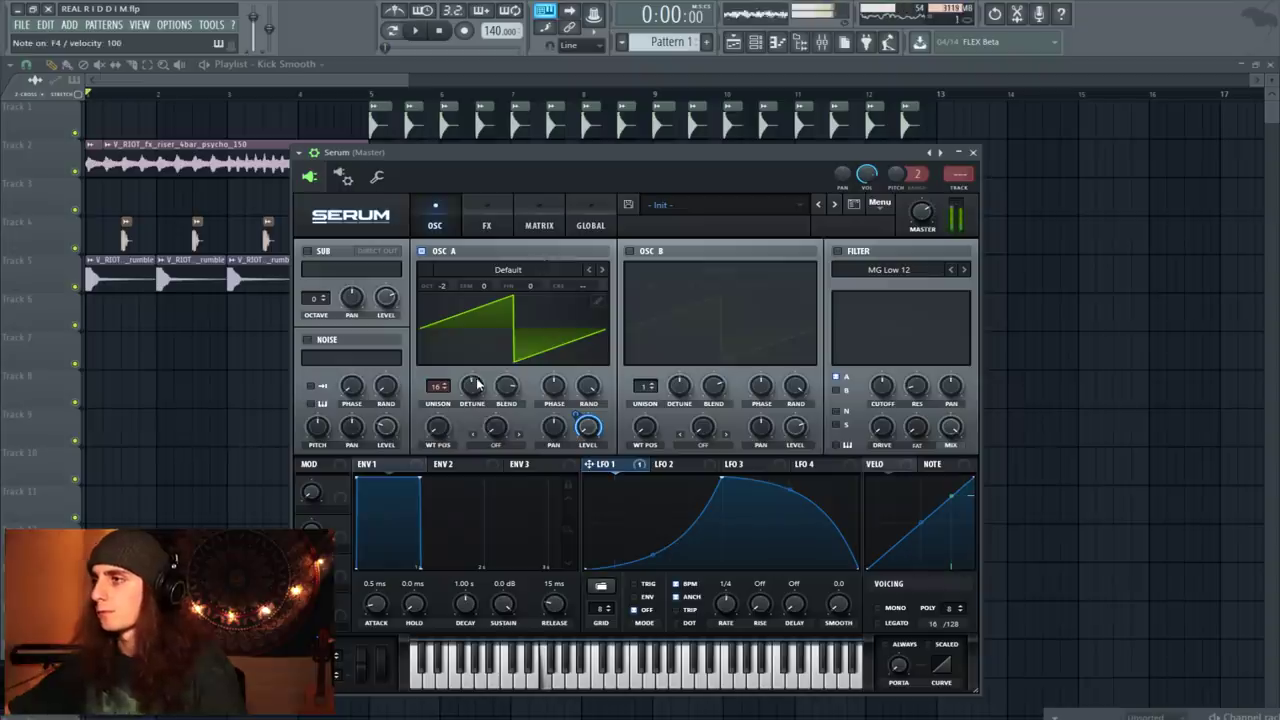
drag(481, 388, 503, 428)
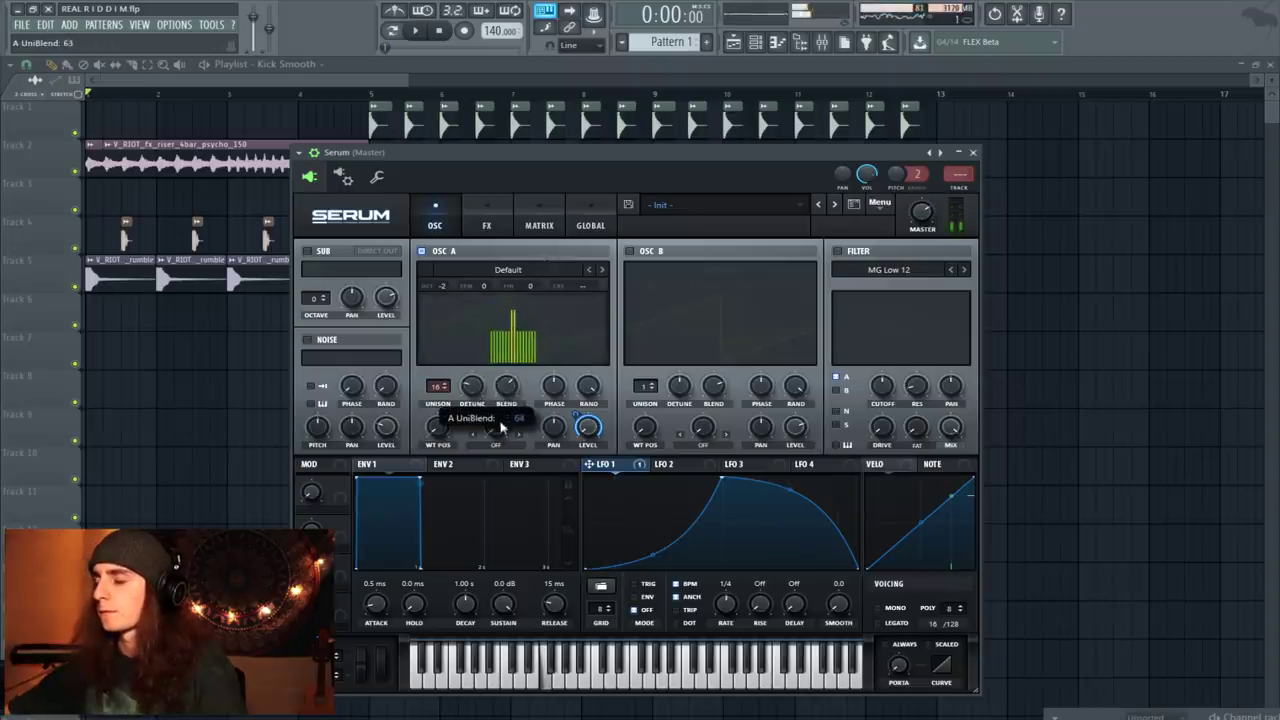
Try the Dying Saw wavetable in oscillator A and sweep its wavetable position
click(589, 268)
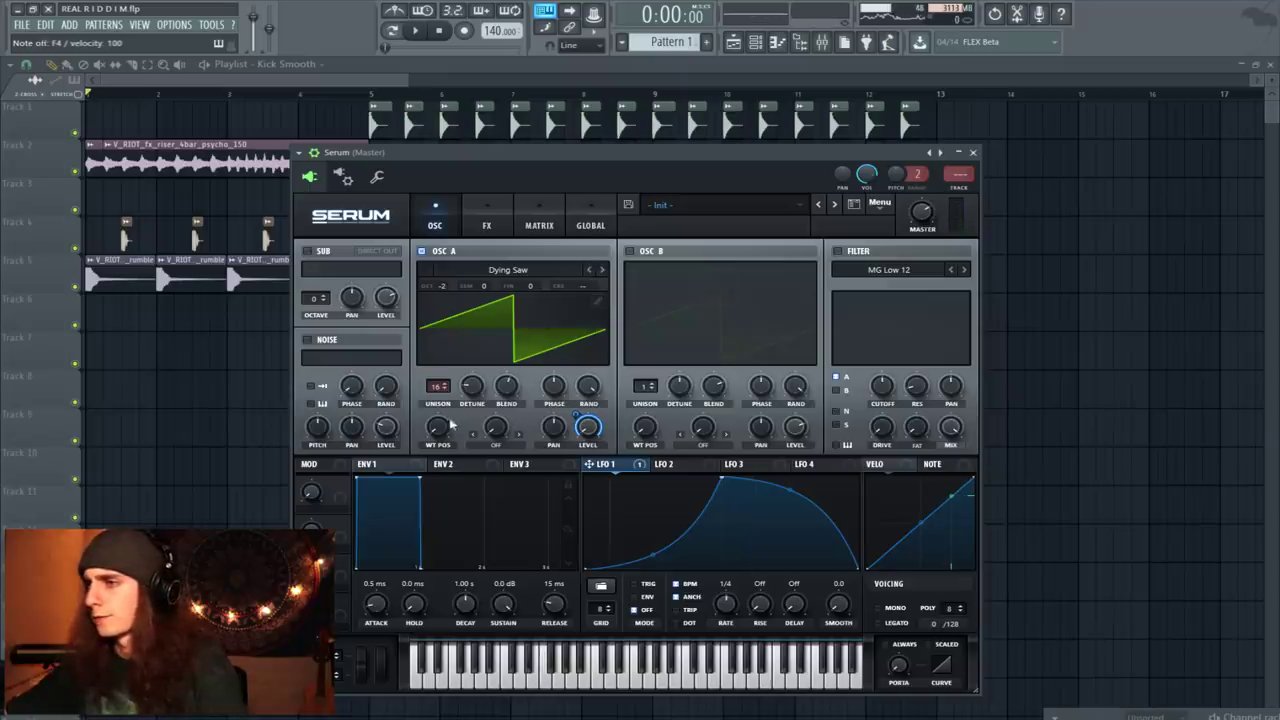
drag(451, 425, 451, 365)
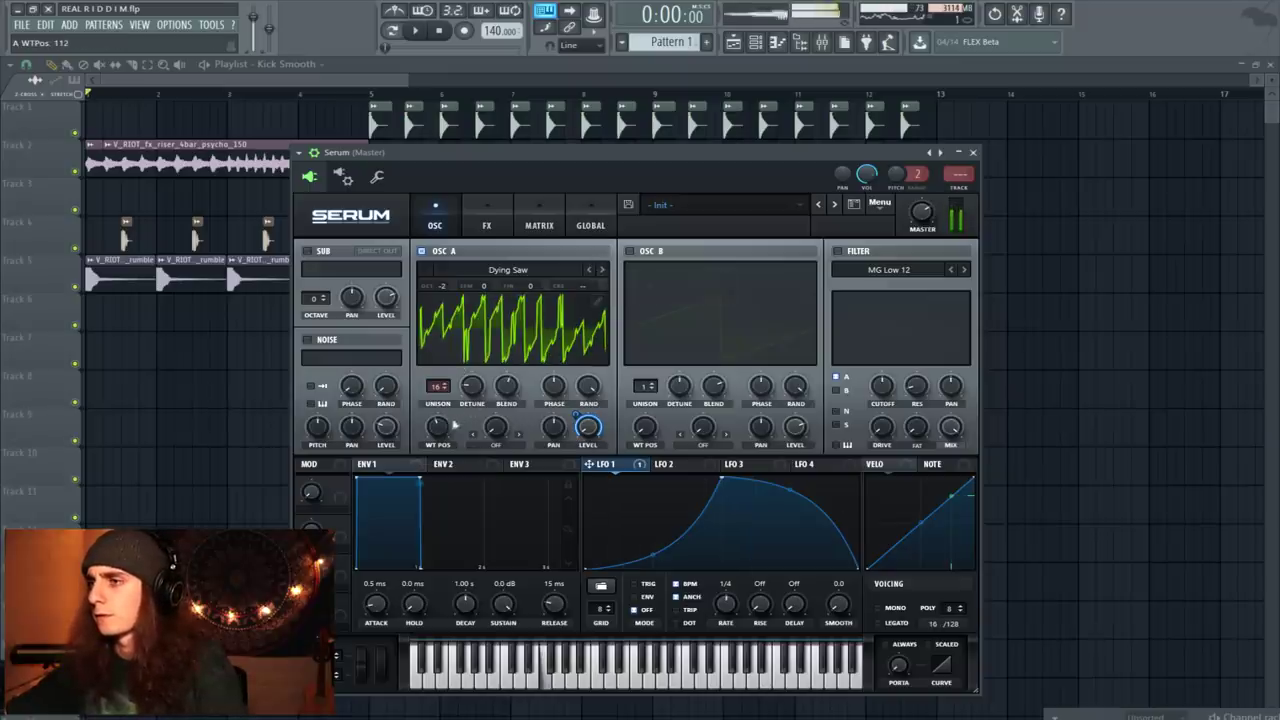
drag(454, 424, 478, 352)
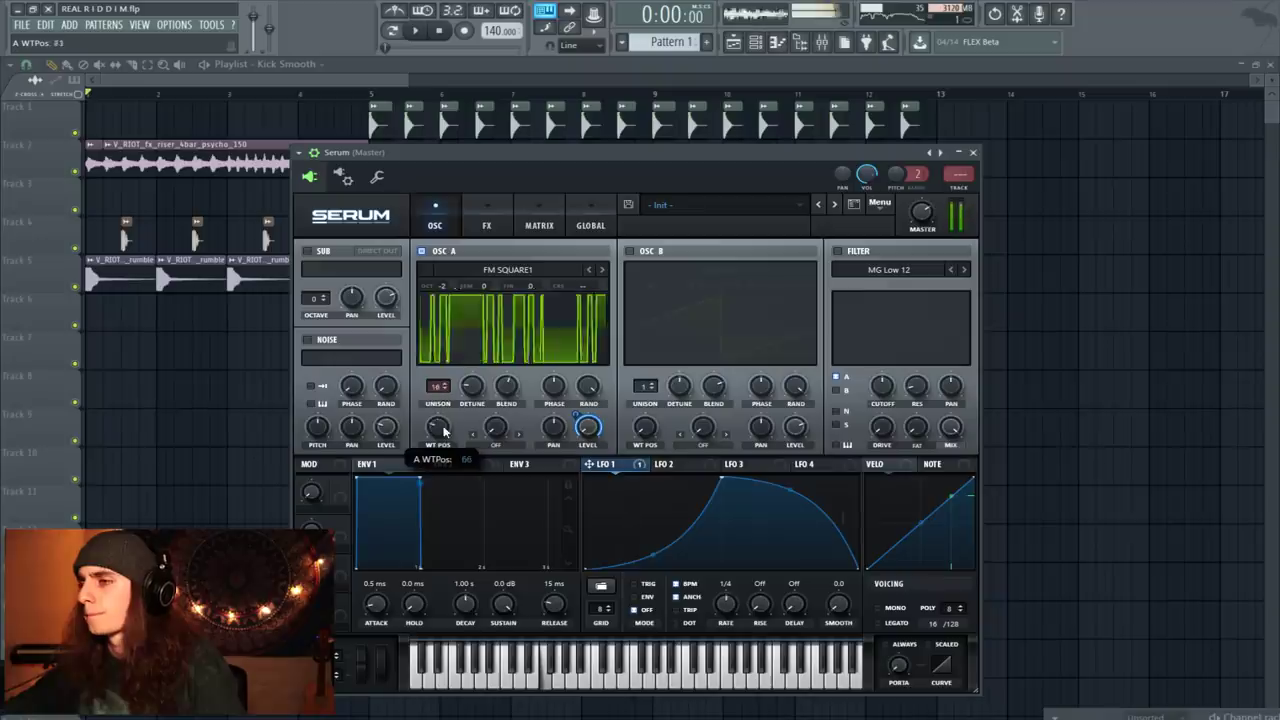
Use the FM SQUARE1 wavetable in oscillator A and sweep its wavetable position to about 70
drag(444, 431, 437, 378)
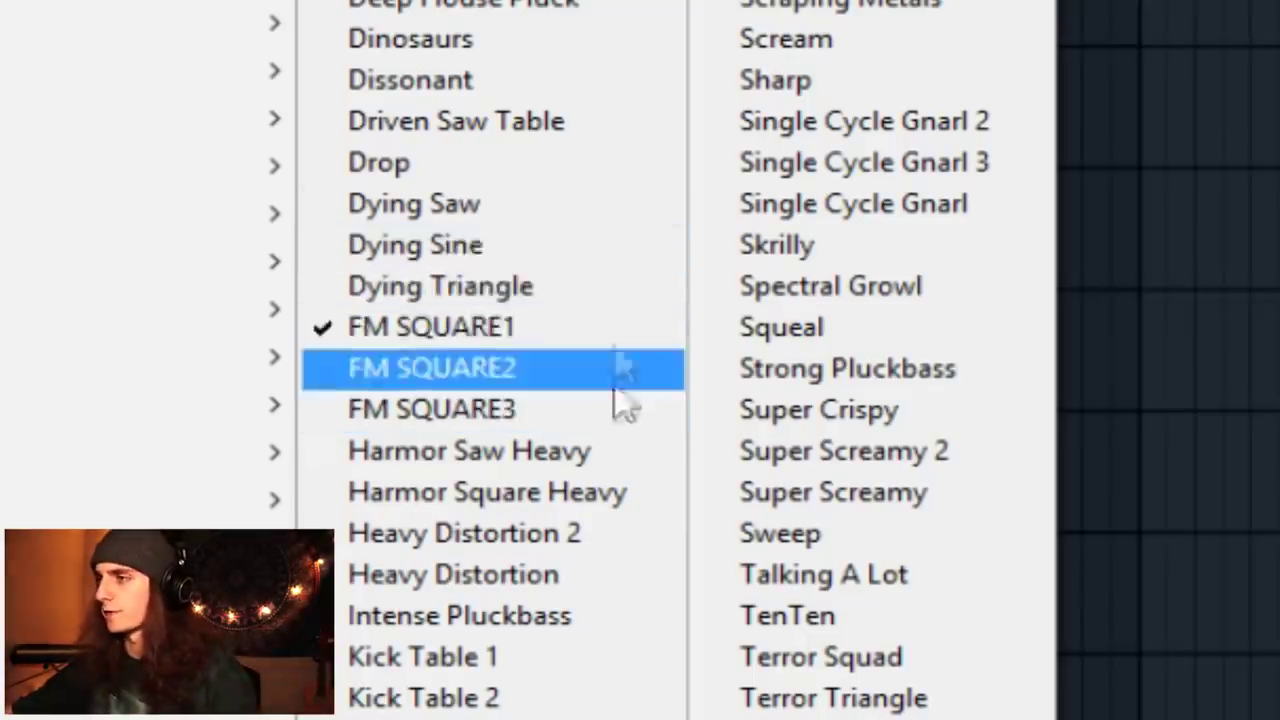
key(Escape)
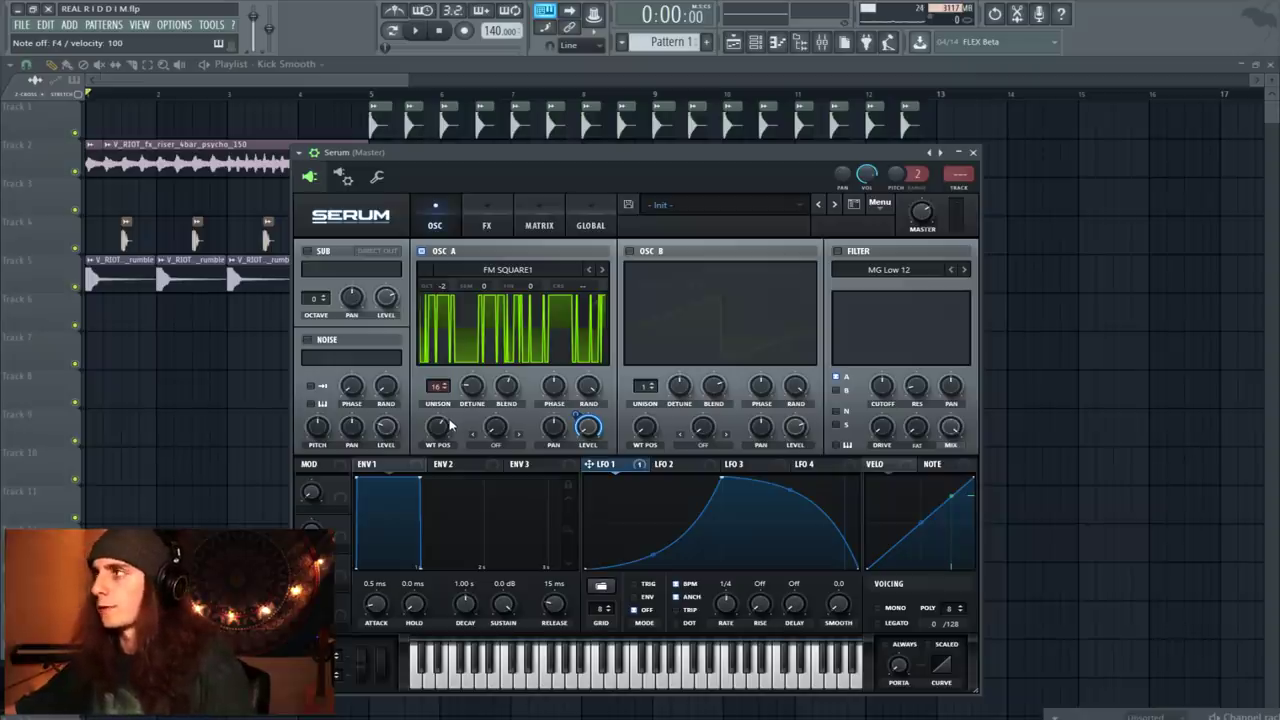
drag(450, 425, 436, 467)
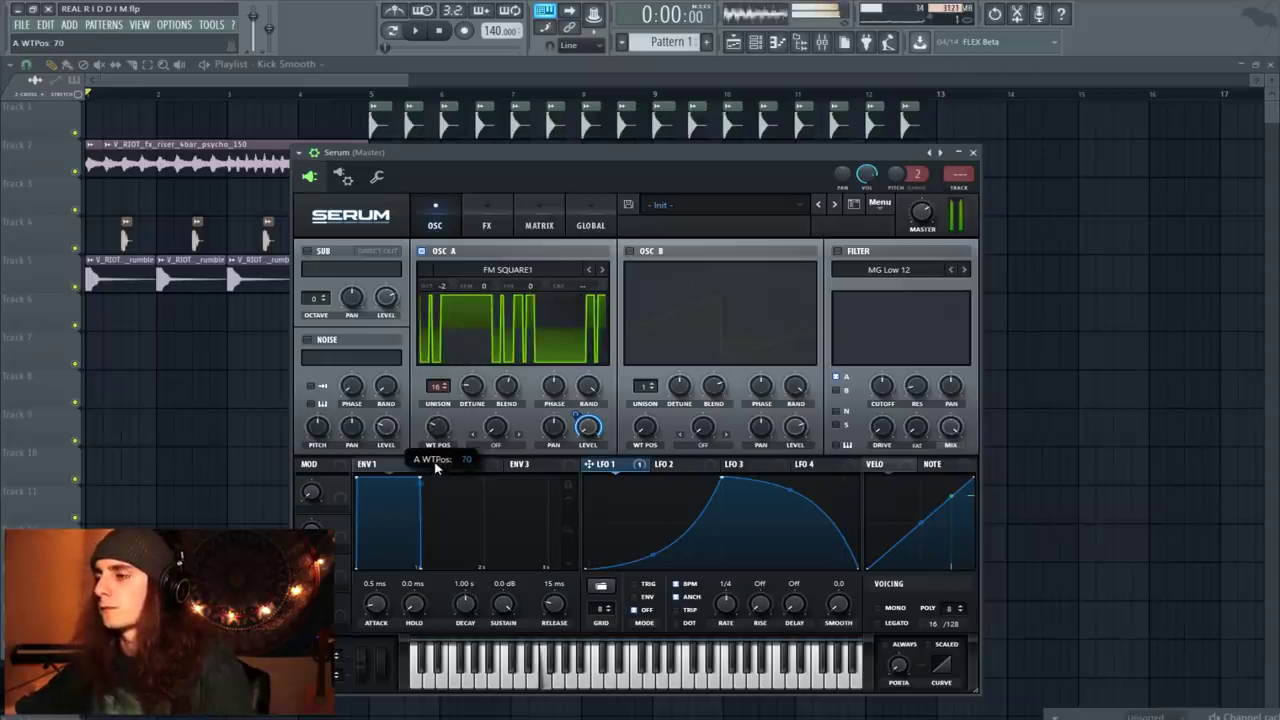
Shape LFO 2 as a straight rising ramp and set its rate to 1/2
click(676, 465)
drag(722, 478, 858, 478)
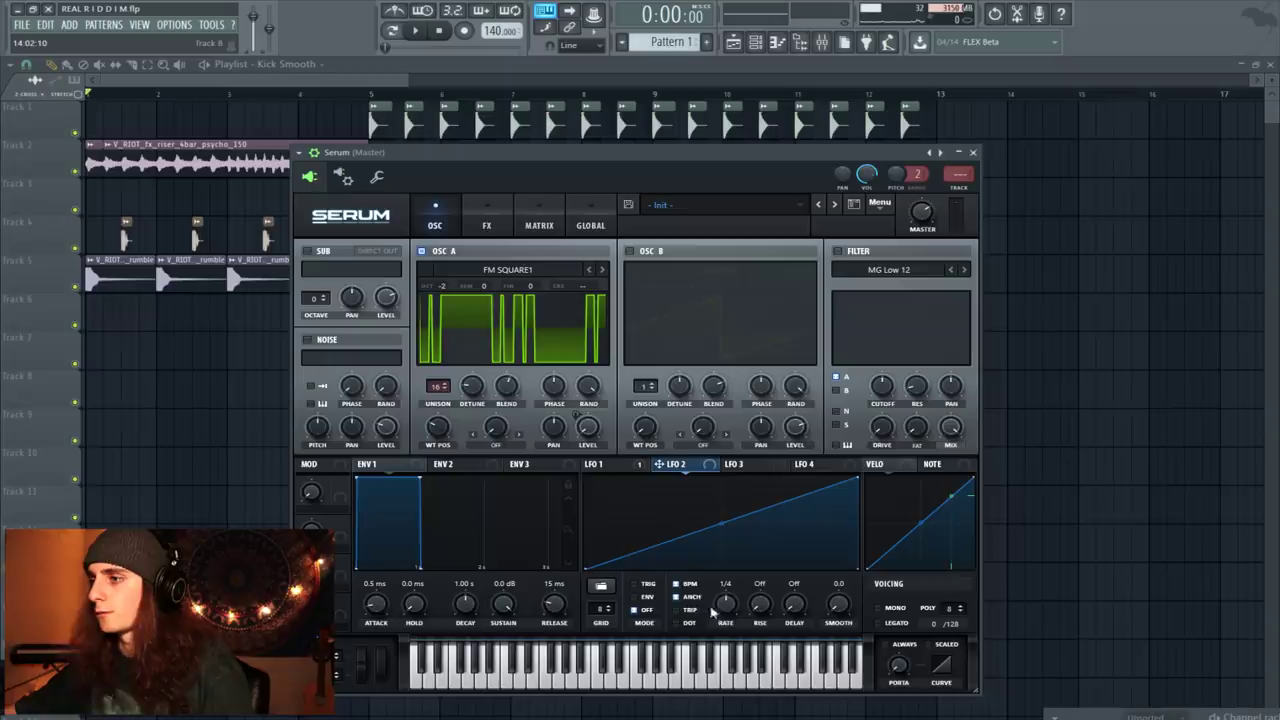
drag(720, 618, 720, 615)
click(640, 466)
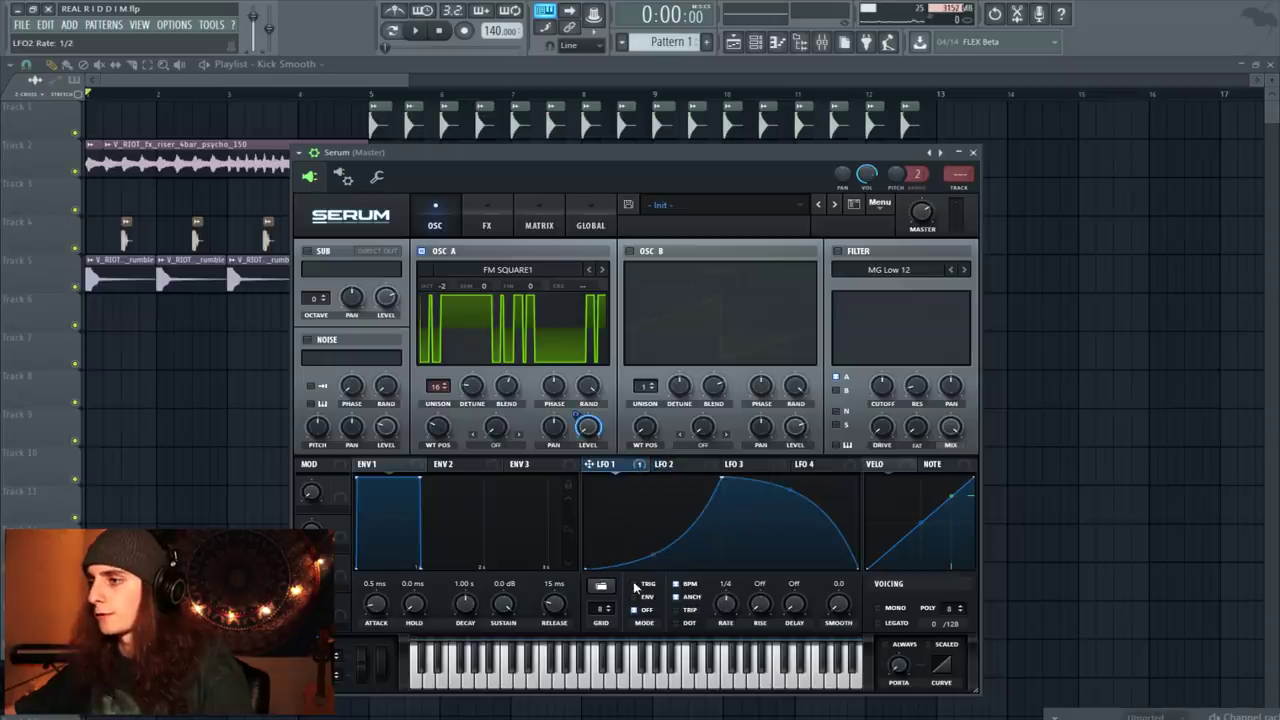
Assign LFO 2 to oscillator A's wavetable position, adjust that position, and audition the sound
click(676, 465)
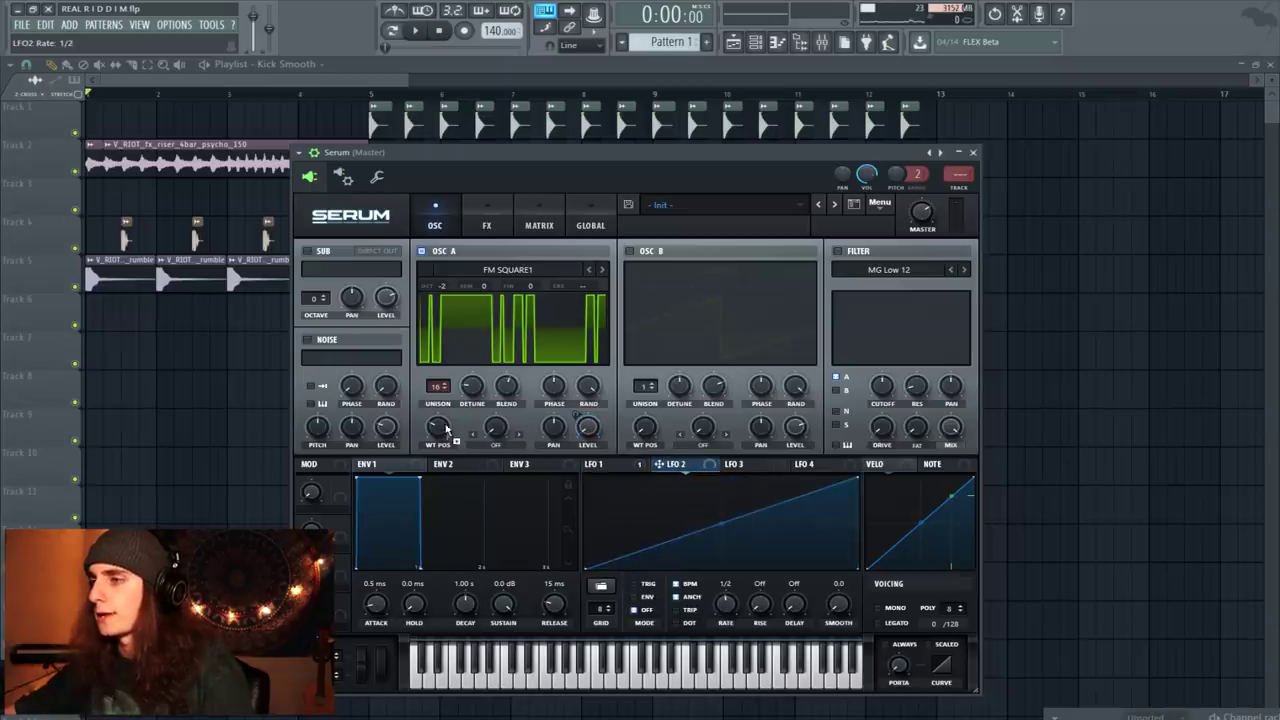
drag(436, 433, 437, 436)
key(v)
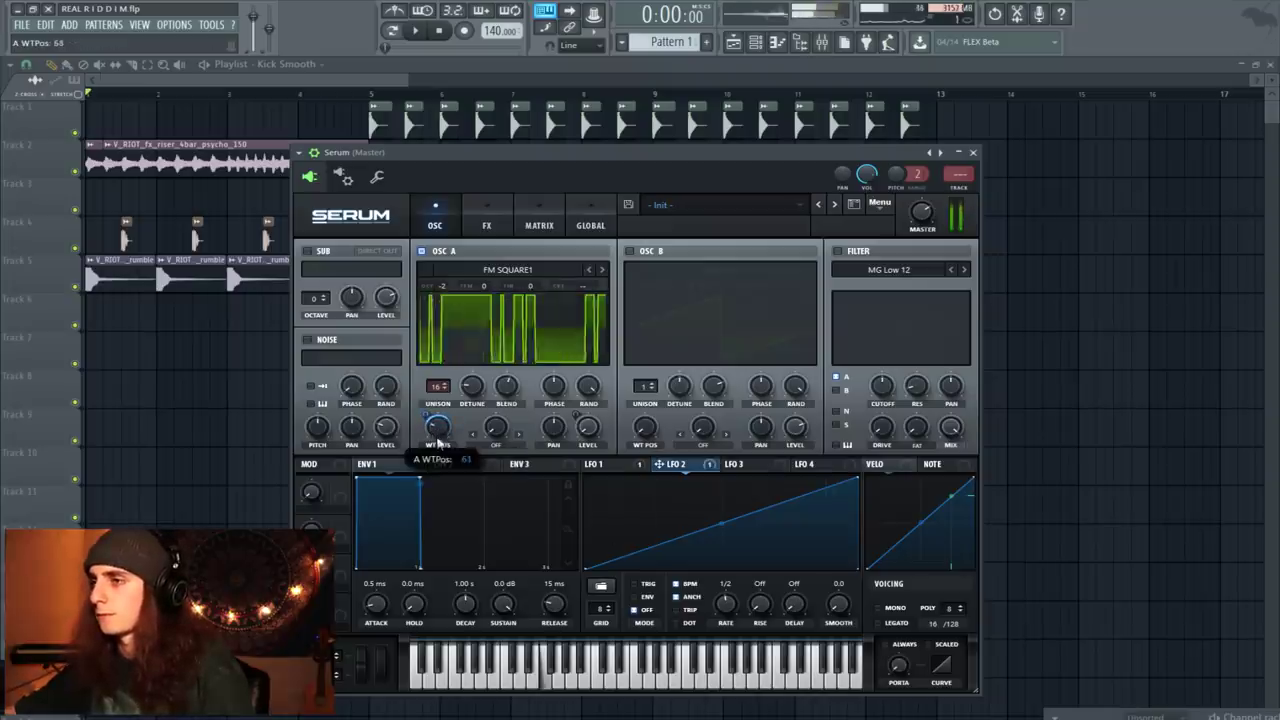
click(605, 464)
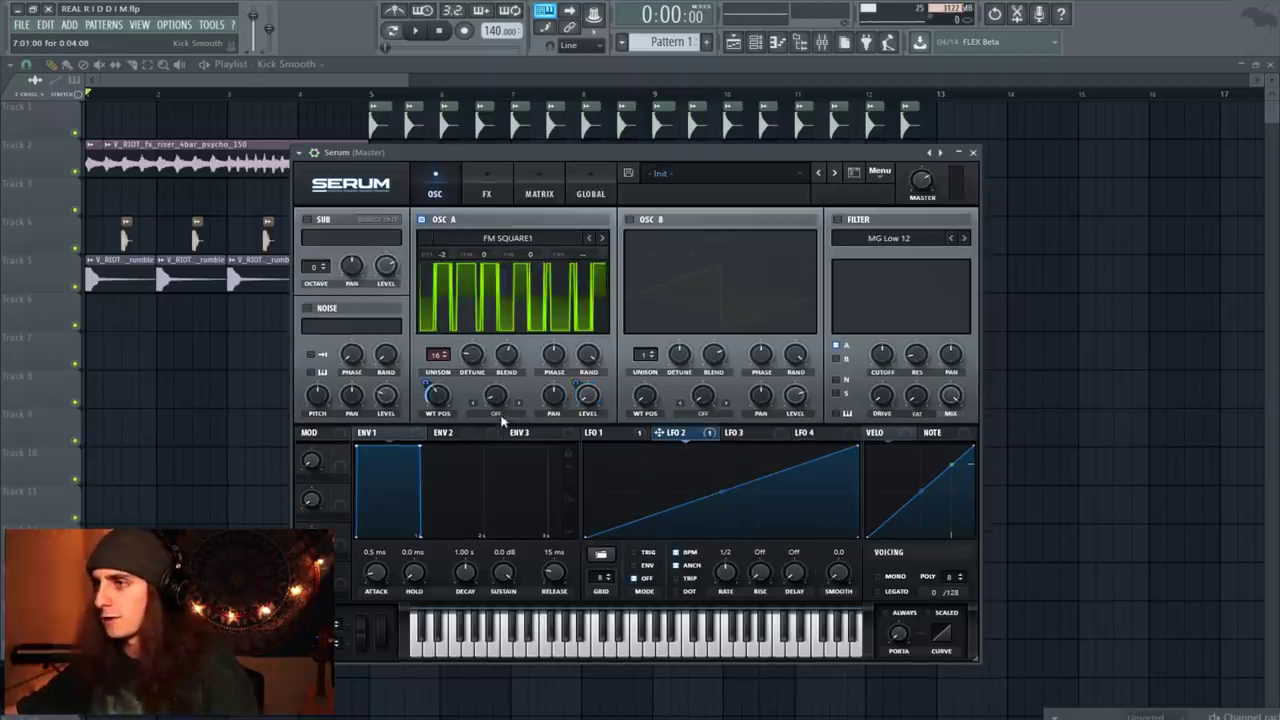
Set oscillator A's warp mode to Mirror and modulate the warp amount with LFO 2
click(500, 416)
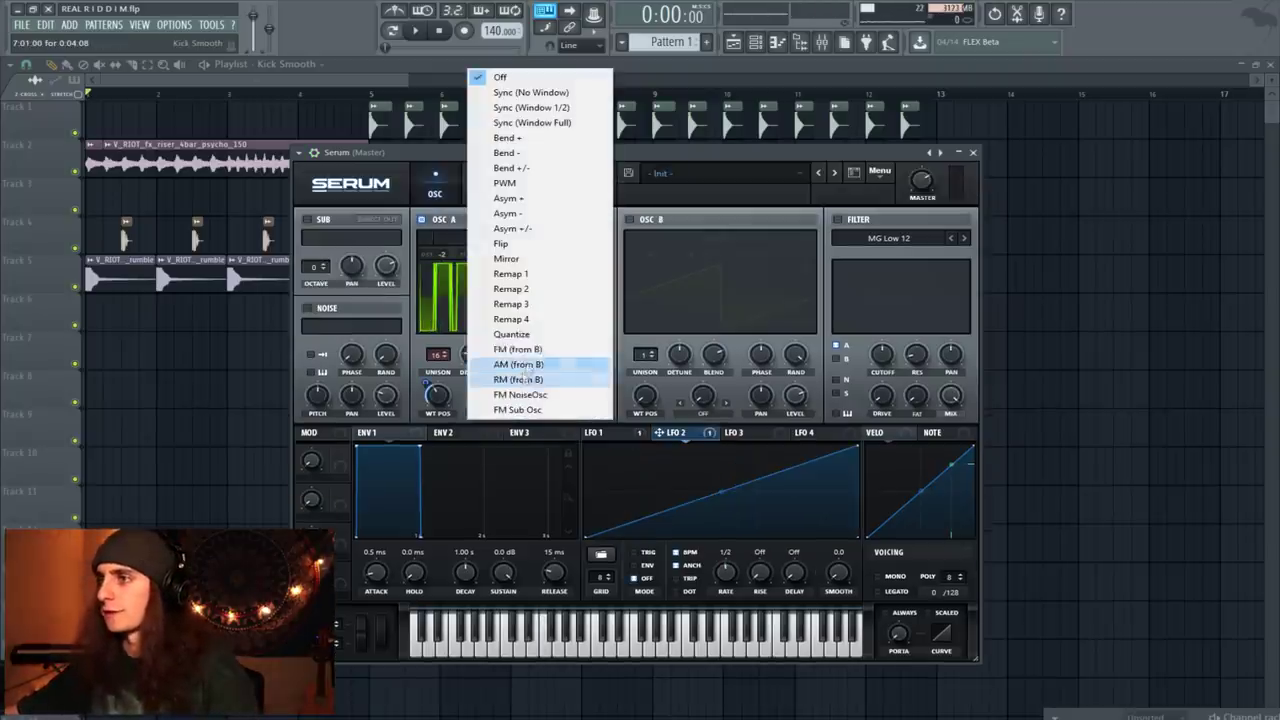
click(424, 362)
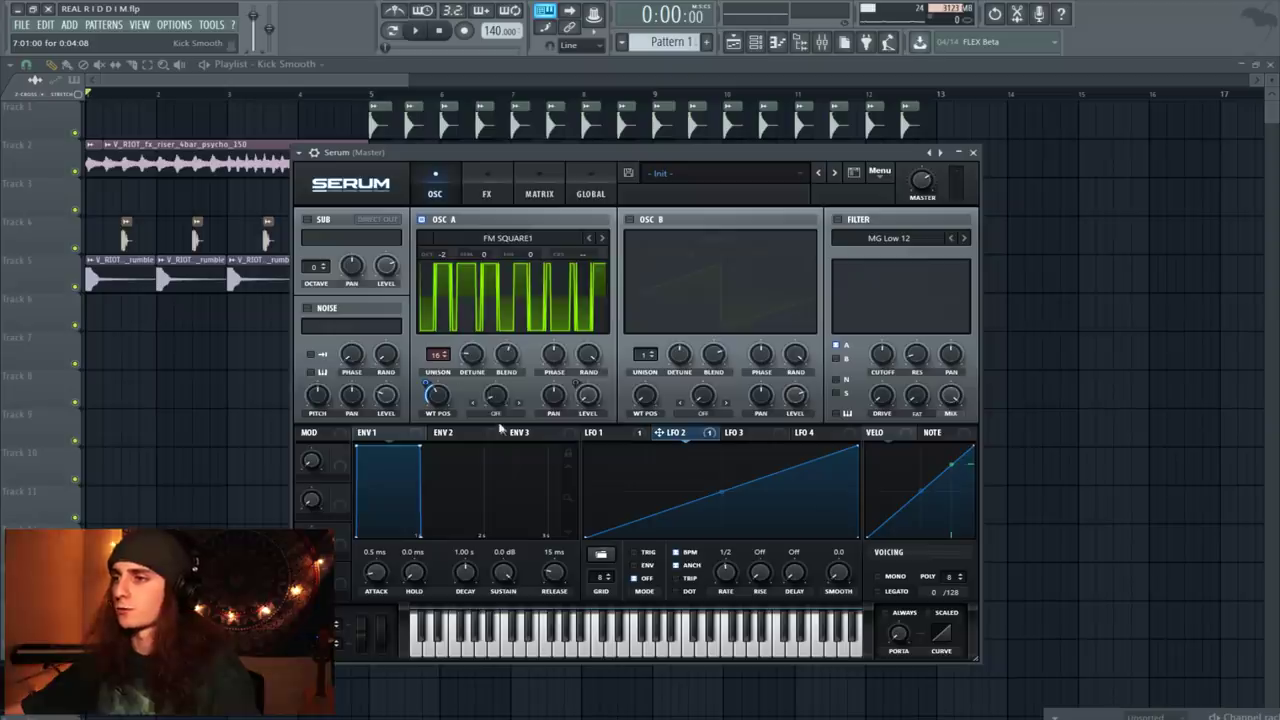
click(500, 418)
click(507, 258)
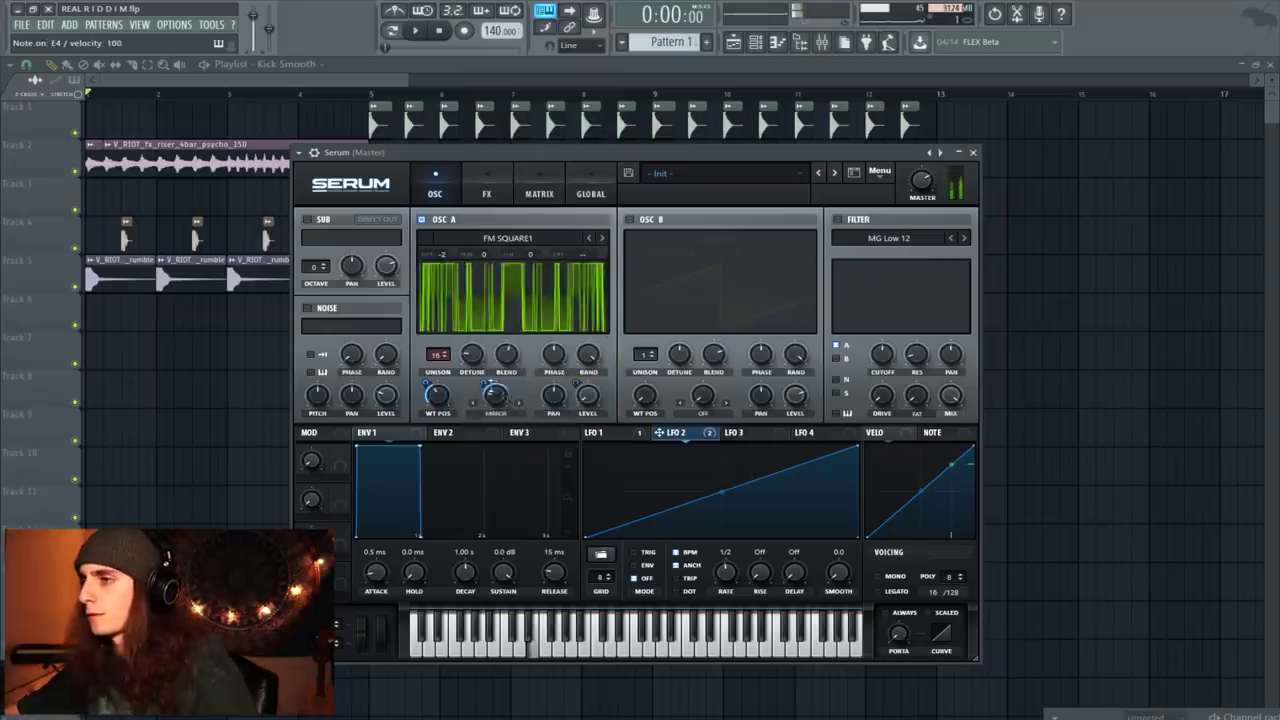
drag(492, 402, 485, 389)
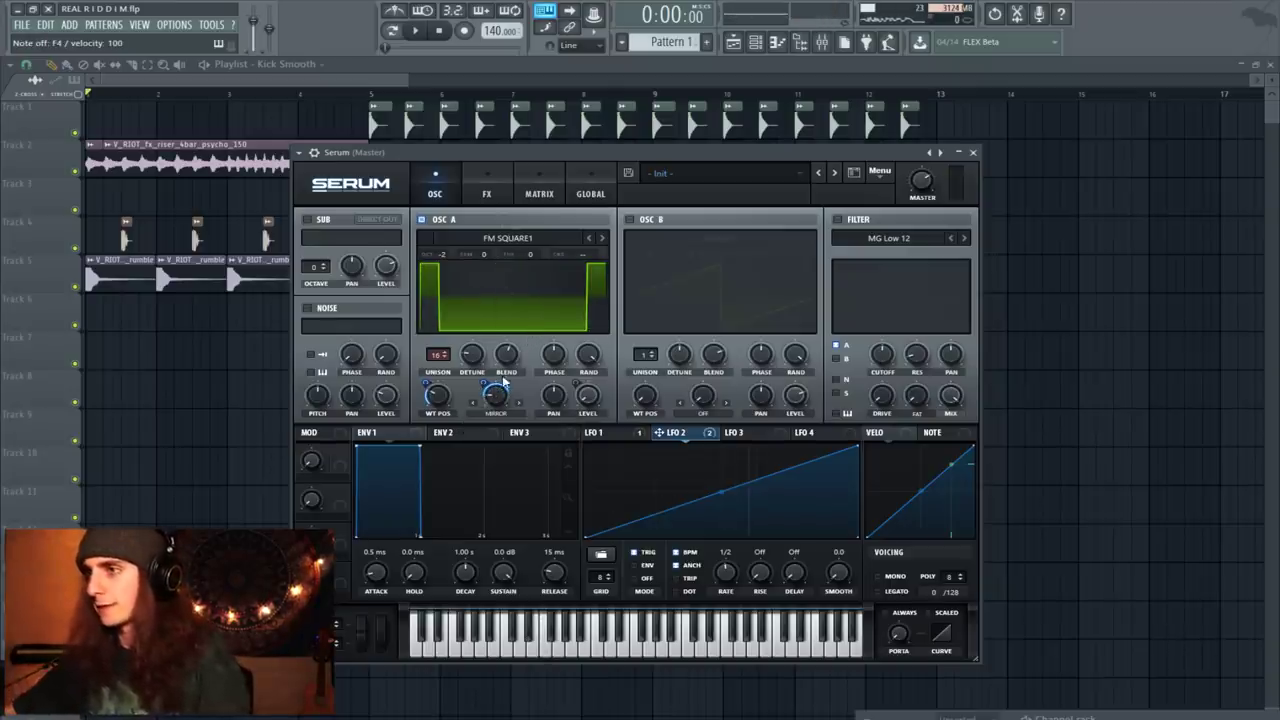
Enable the oscillator filter, choose the PP 12 type, and set its cutoff to about 580 Hz
click(837, 219)
click(862, 238)
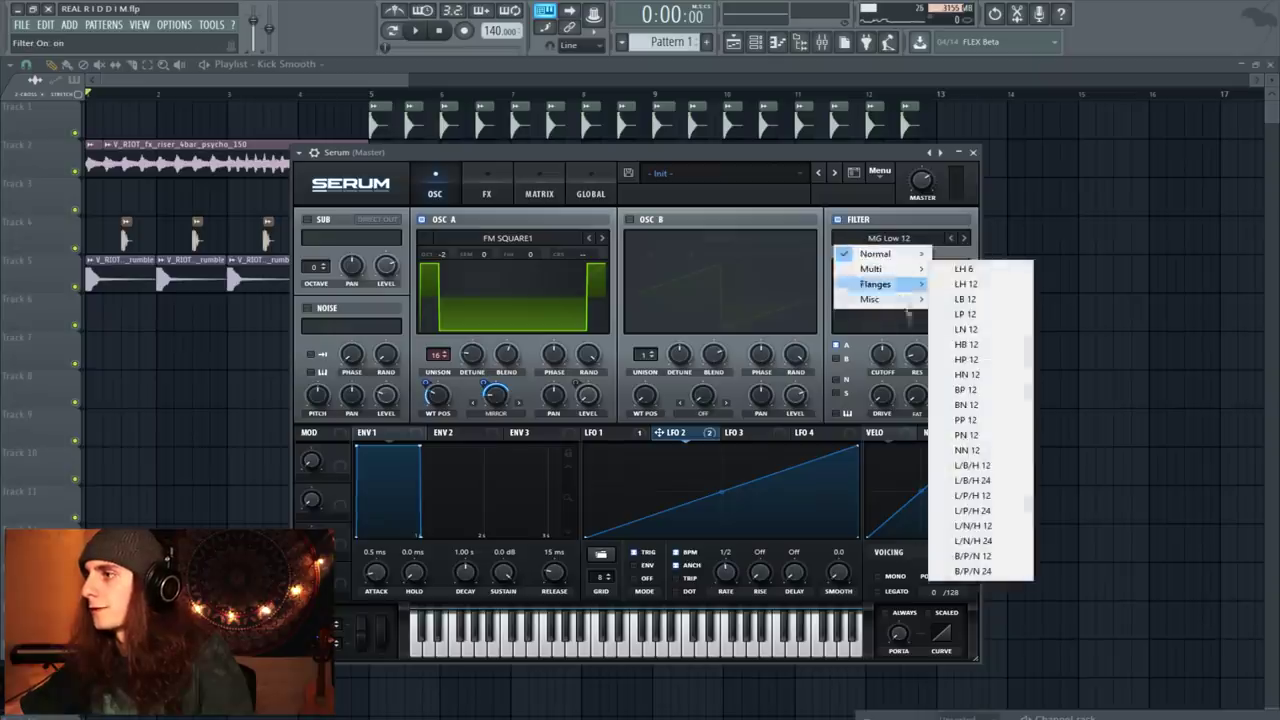
mouse_move(877, 270)
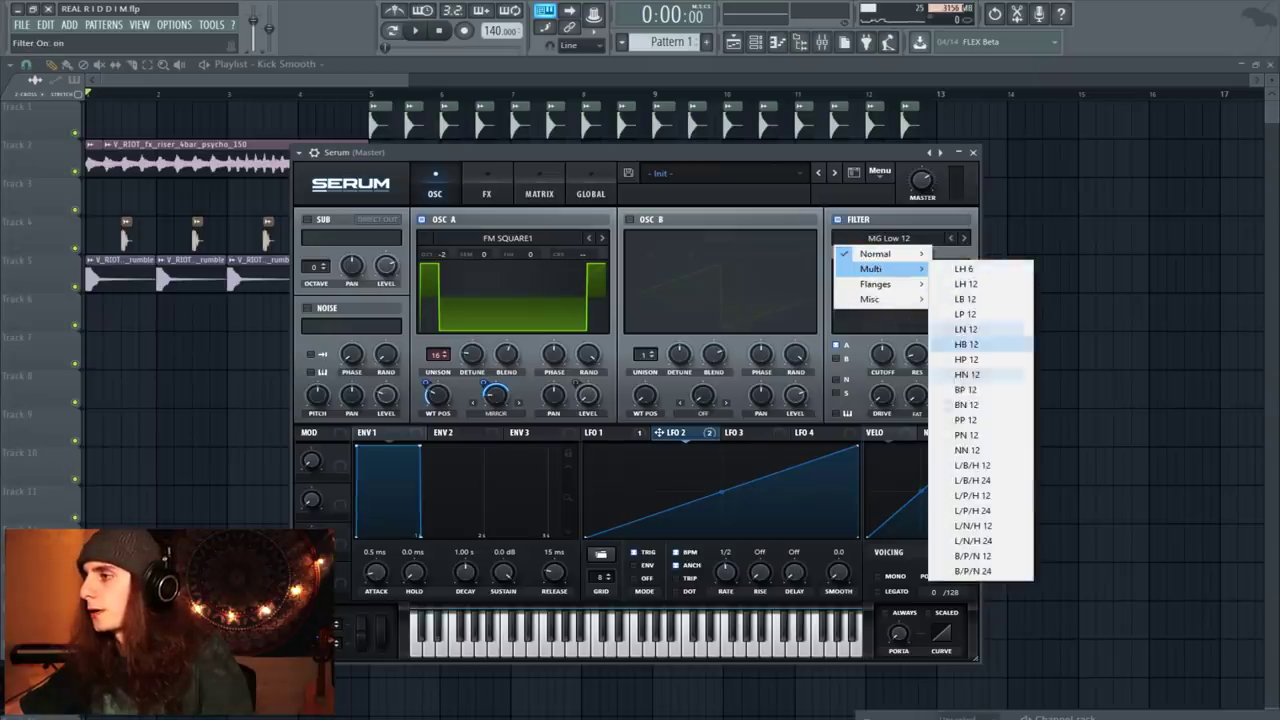
click(965, 421)
drag(891, 356, 919, 355)
drag(919, 355, 927, 305)
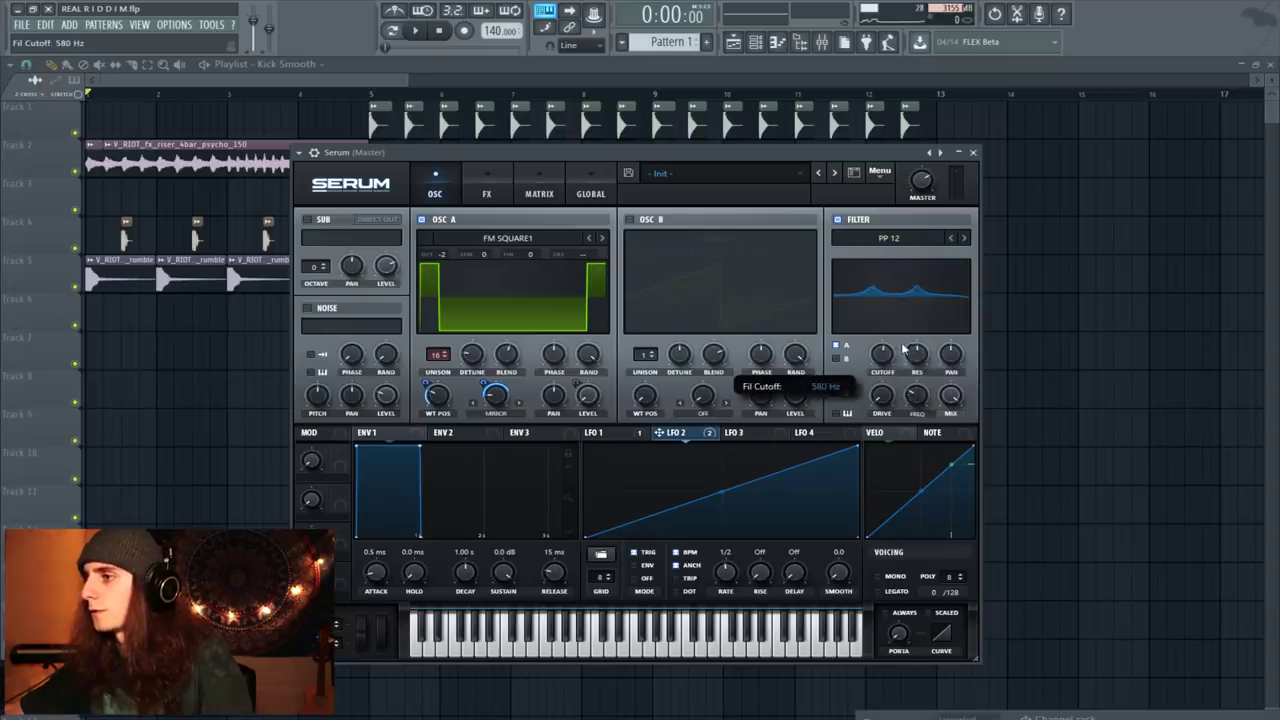
Modulate the PP 12 filter's cutoff and resonance with LFO 2, raise its second peak frequency, and audition the sound
drag(690, 430, 924, 352)
drag(912, 398, 927, 376)
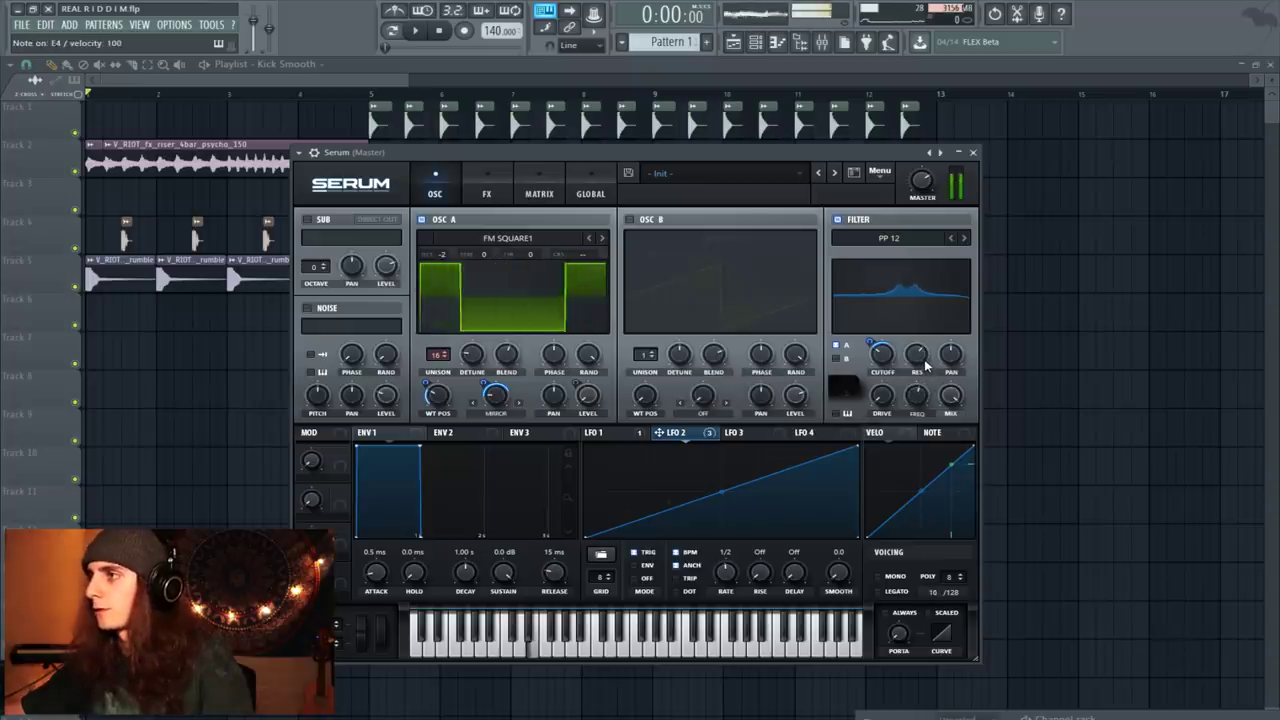
drag(883, 358, 945, 382)
key(v)
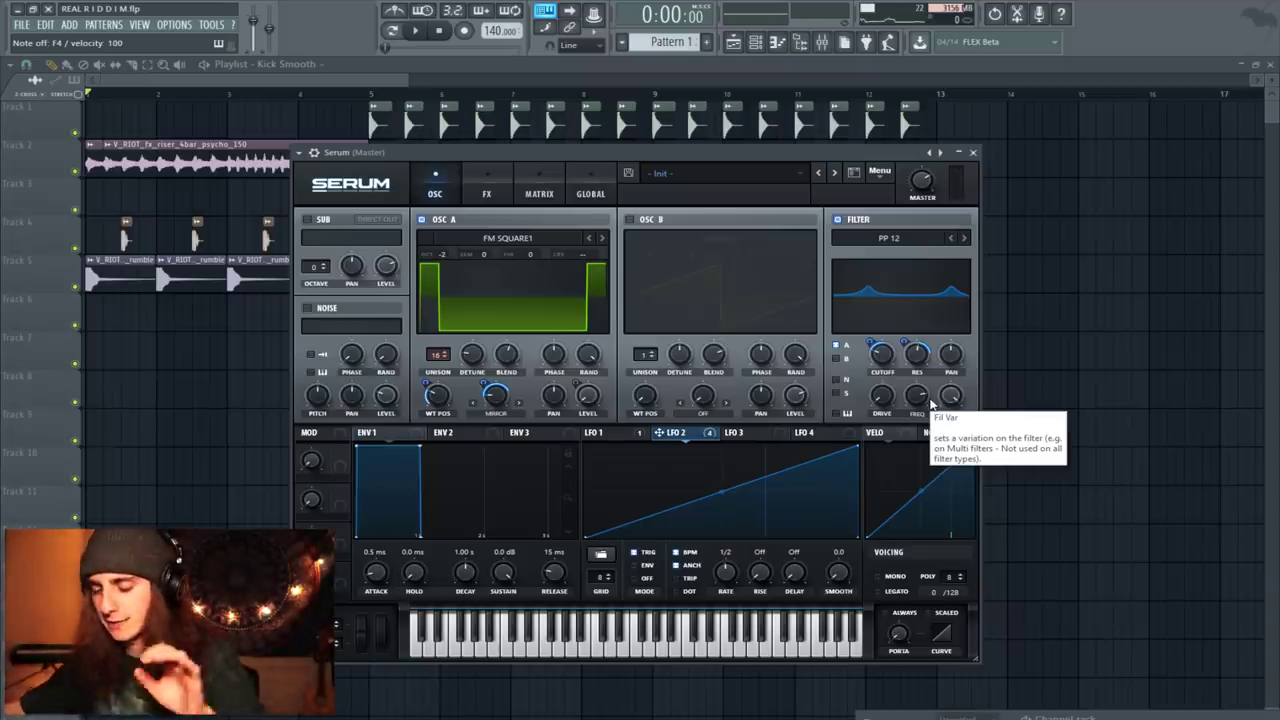
Add a filter effect after the compressor and set its type to MG Low 12
click(487, 190)
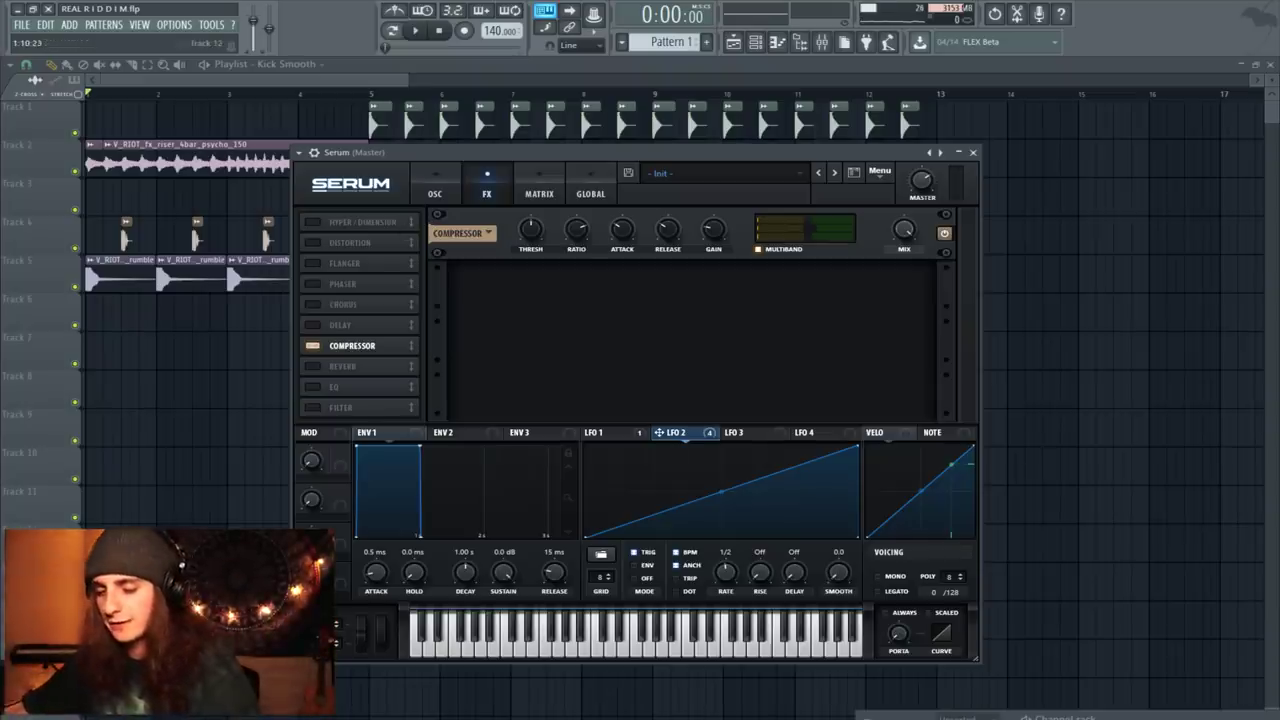
click(316, 409)
click(582, 290)
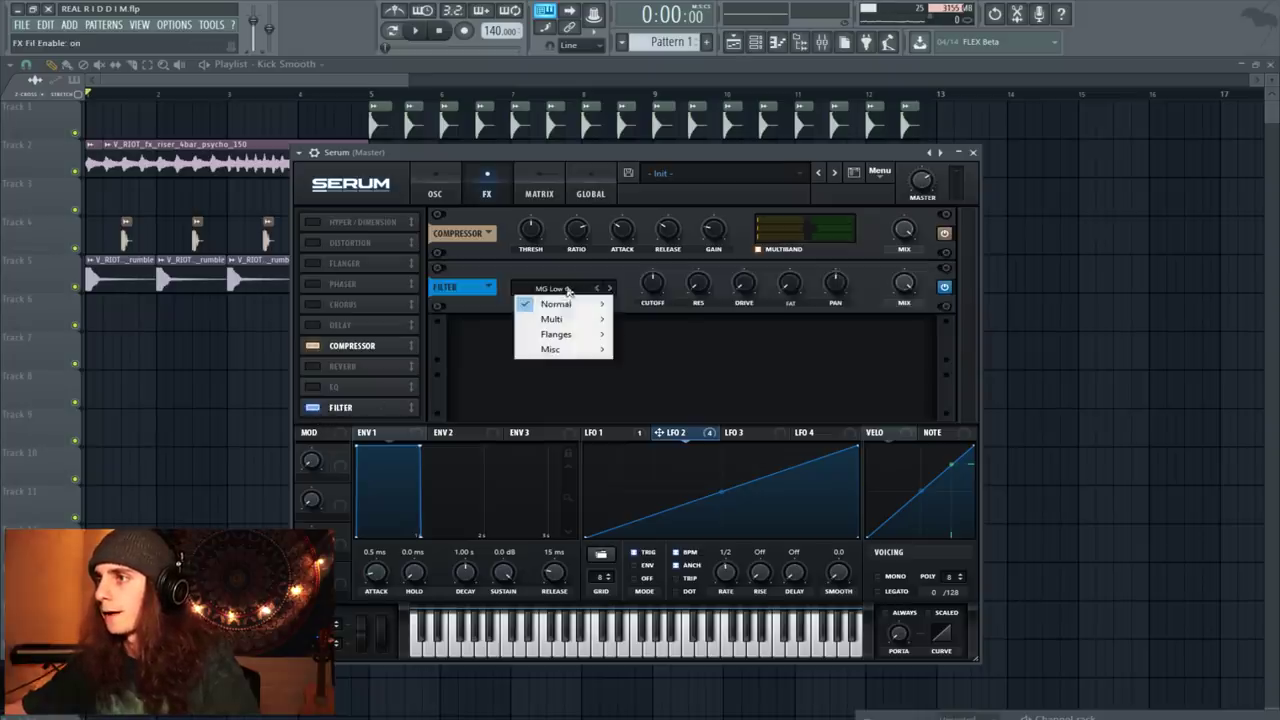
mouse_move(558, 304)
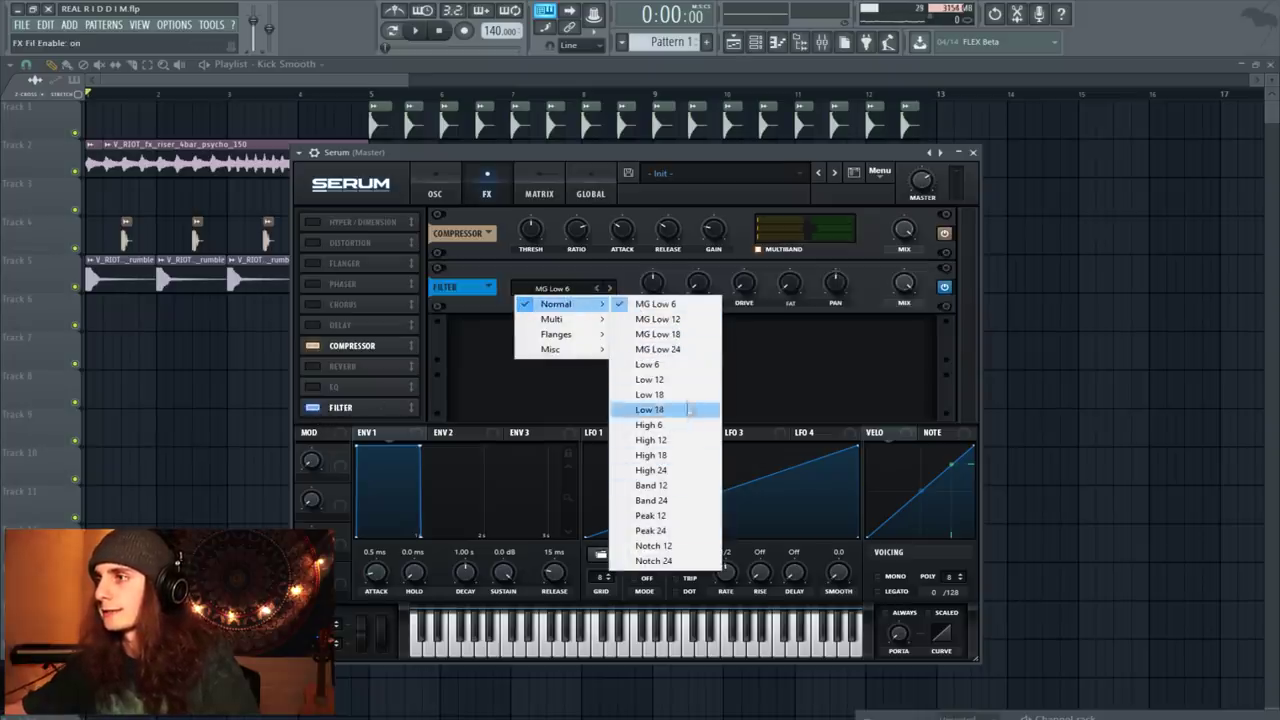
click(676, 320)
click(435, 190)
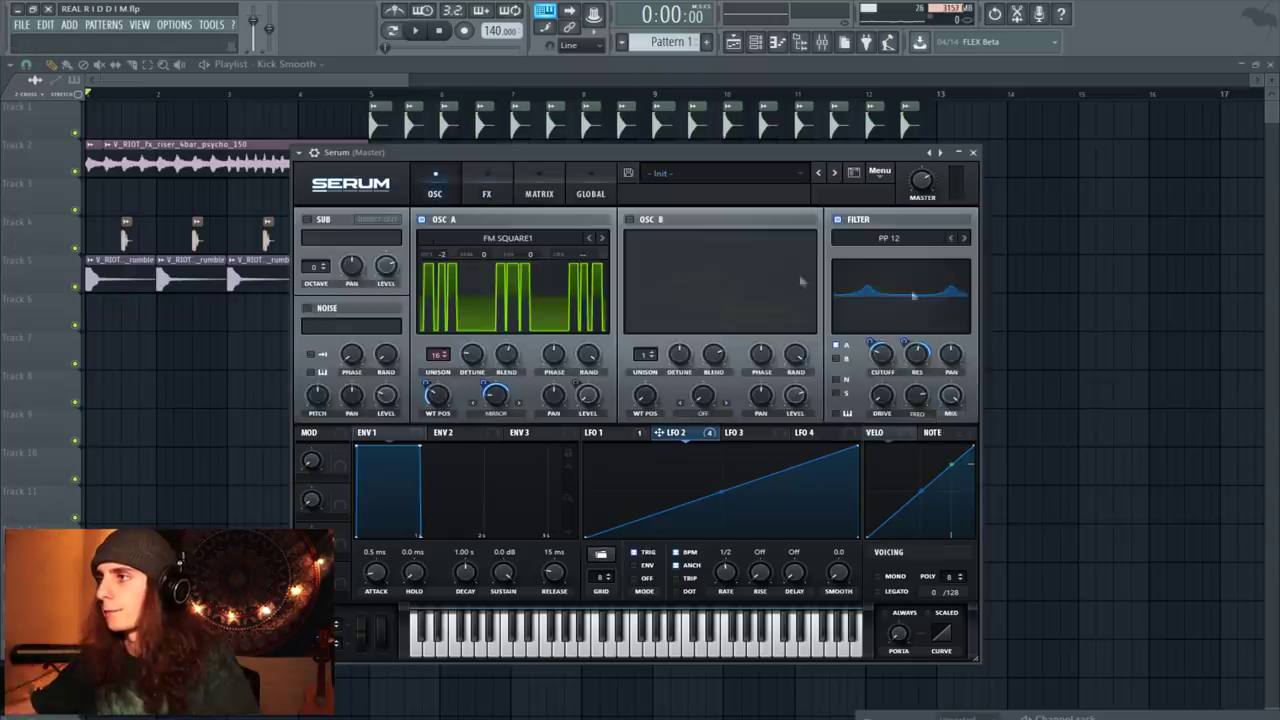
click(888, 238)
mouse_move(872, 254)
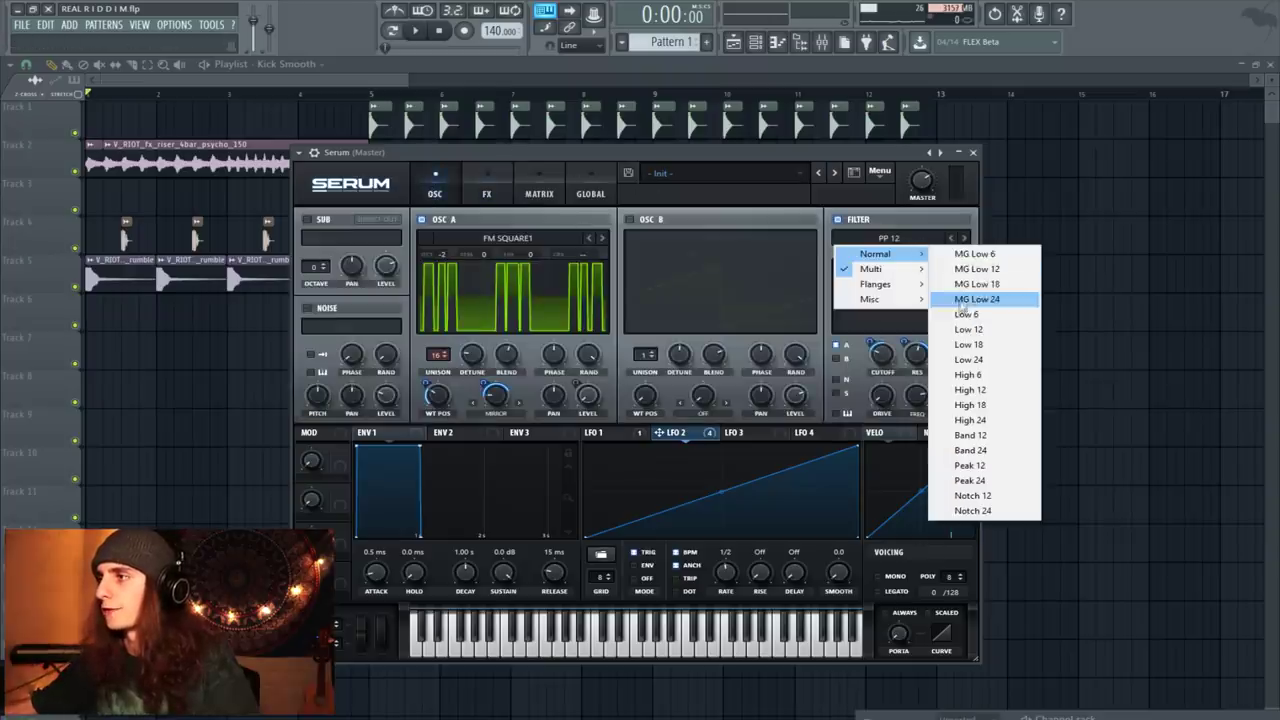
click(976, 270)
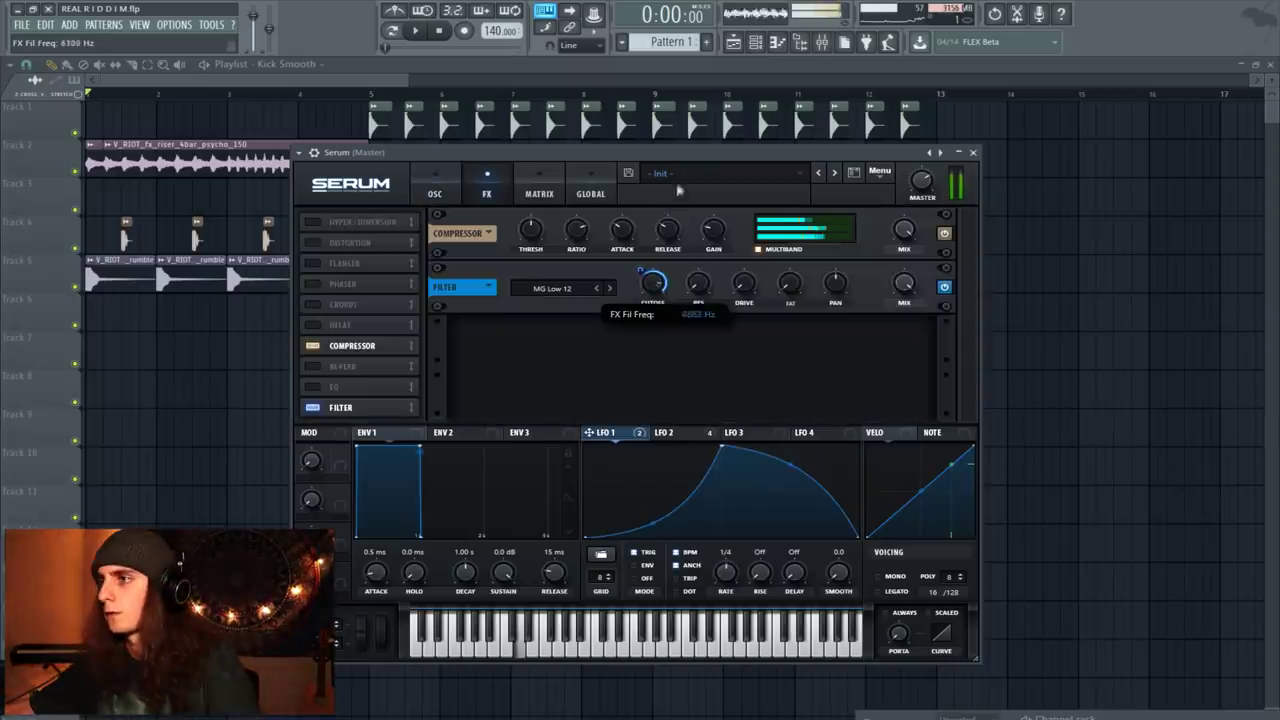
Adjust LFO 1's modulation of the filter effect's cutoff, and set up an EQ with an 11.6 dB low-band gain and LFO 1 on its frequency
mouse_move(641, 270)
mouse_down()
mouse_move(665, 225)
mouse_move(646, 292)
mouse_up()
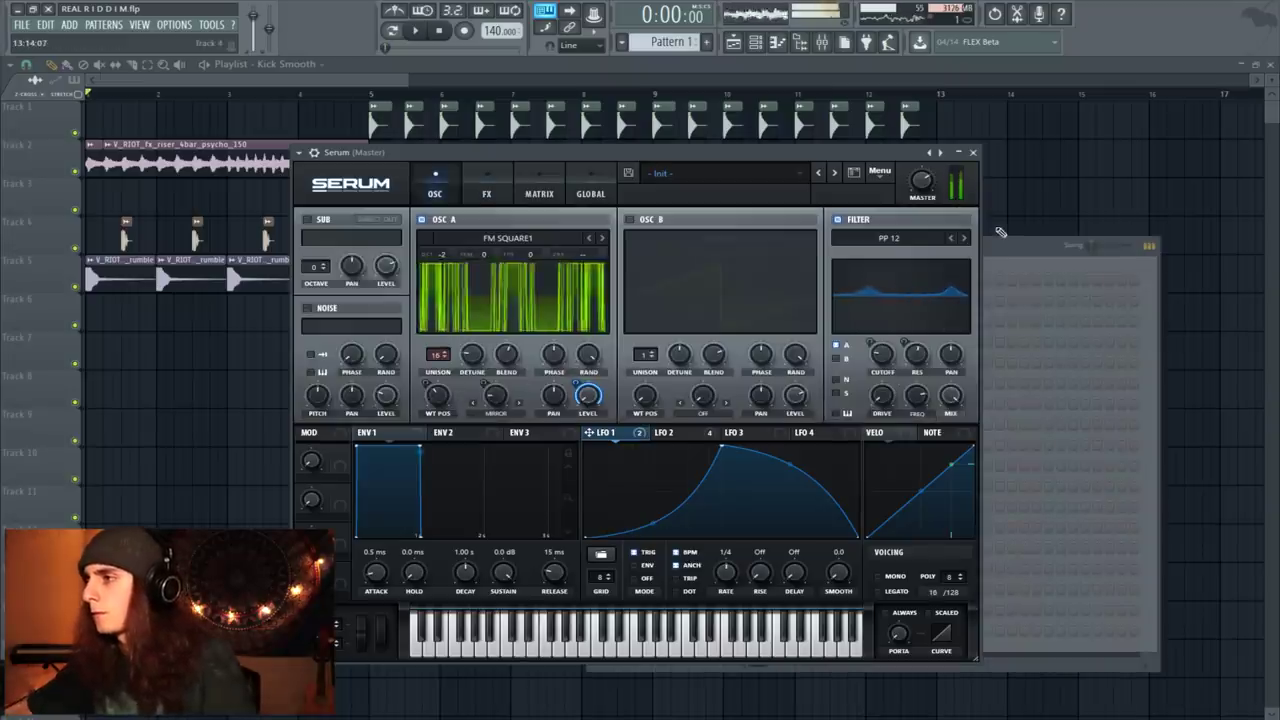
click(486, 190)
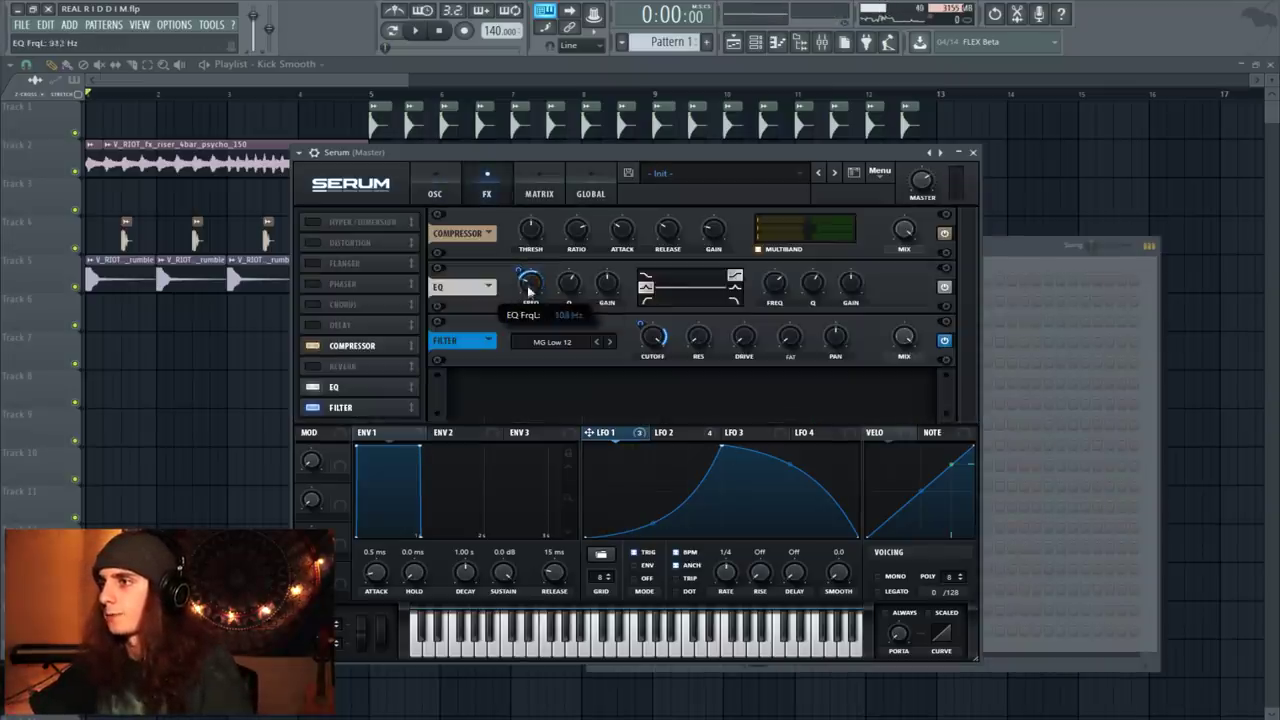
drag(530, 290, 620, 271)
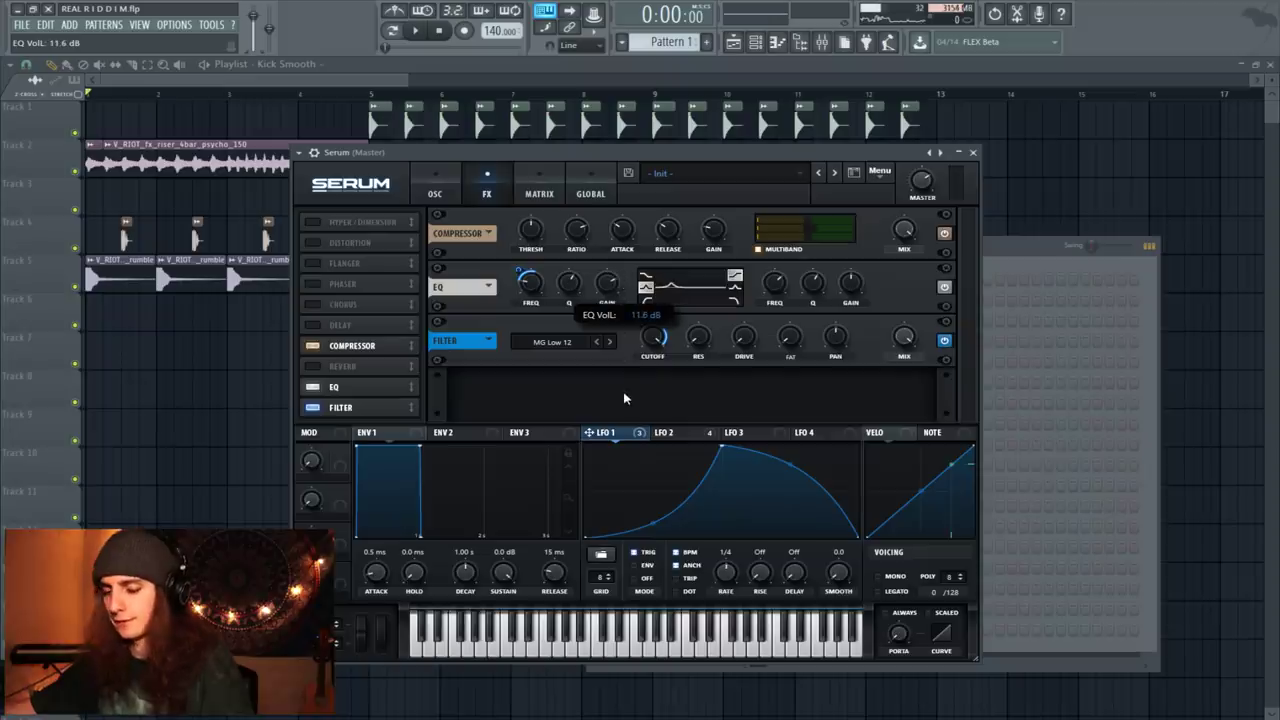
key(c)
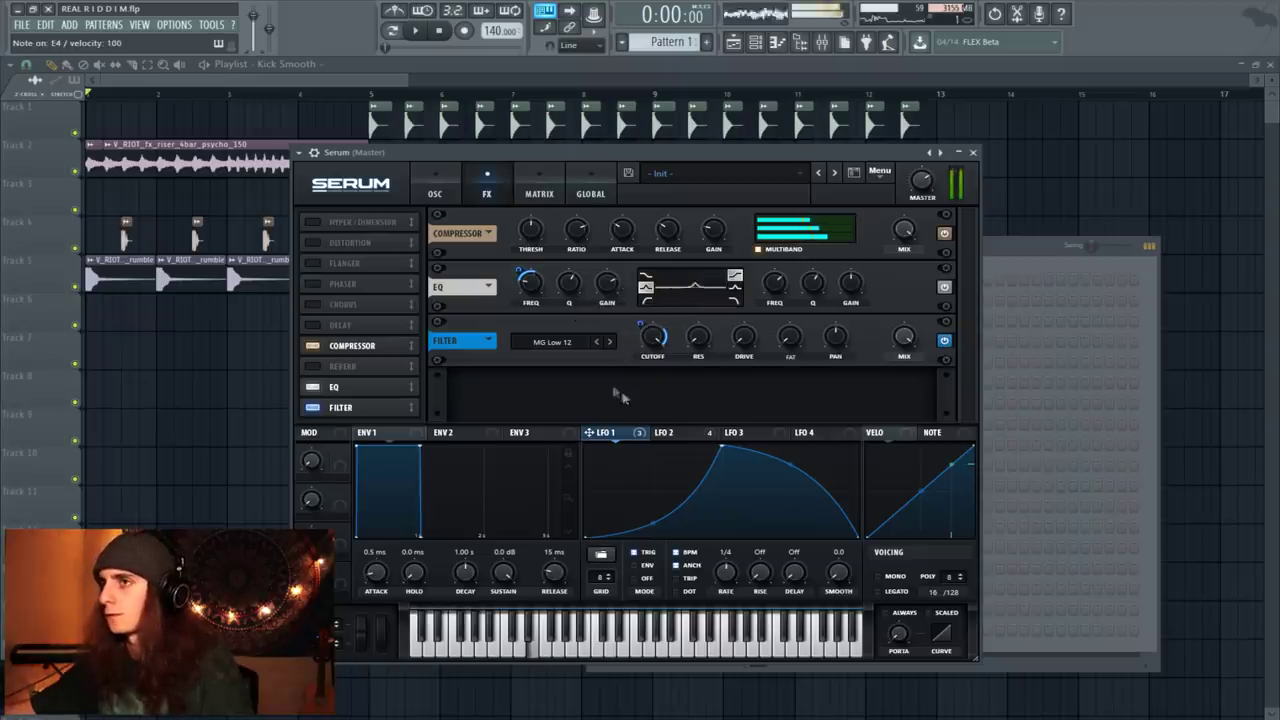
Shape LFO 3 as a straight rising ramp and set its rate to 1/2
click(435, 186)
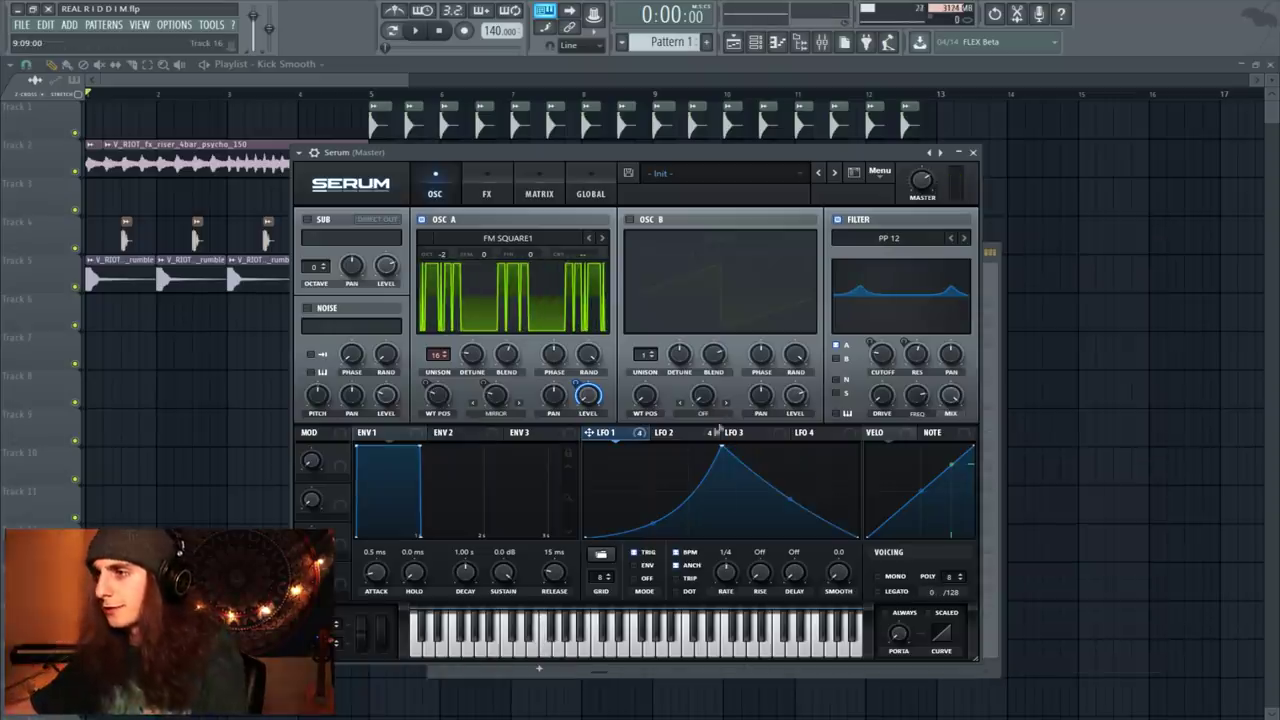
click(735, 436)
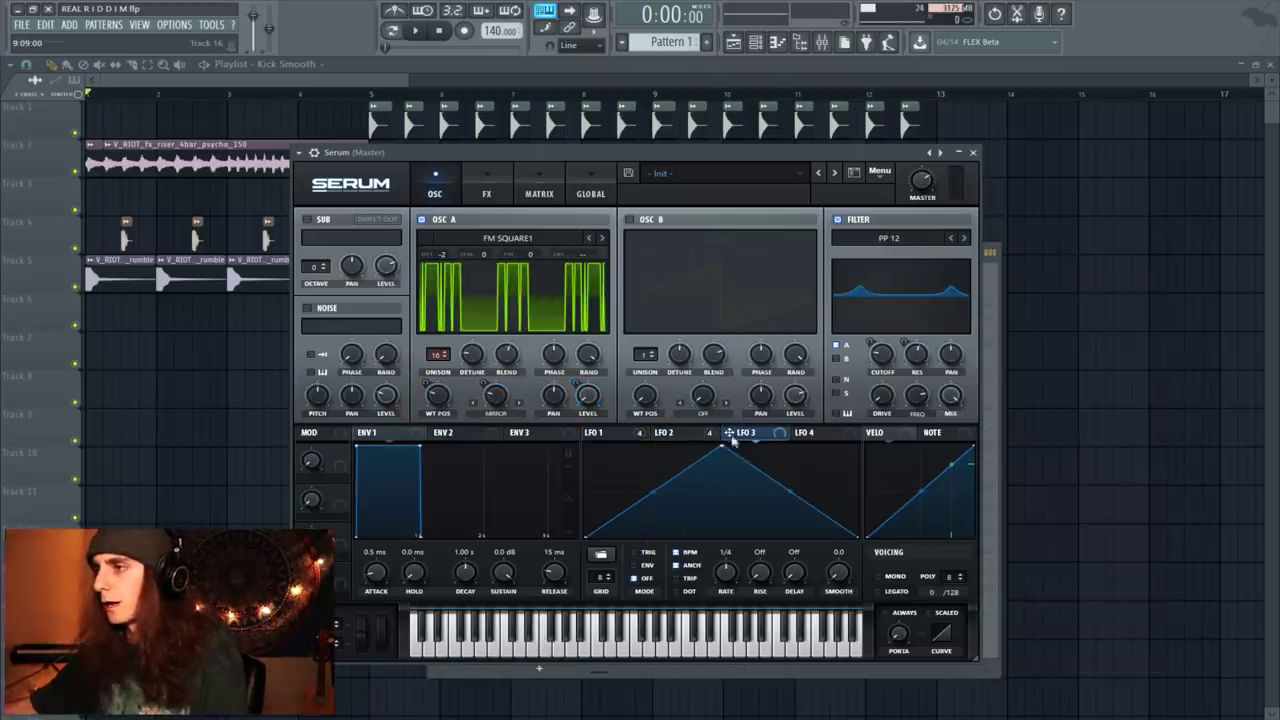
drag(724, 453, 857, 448)
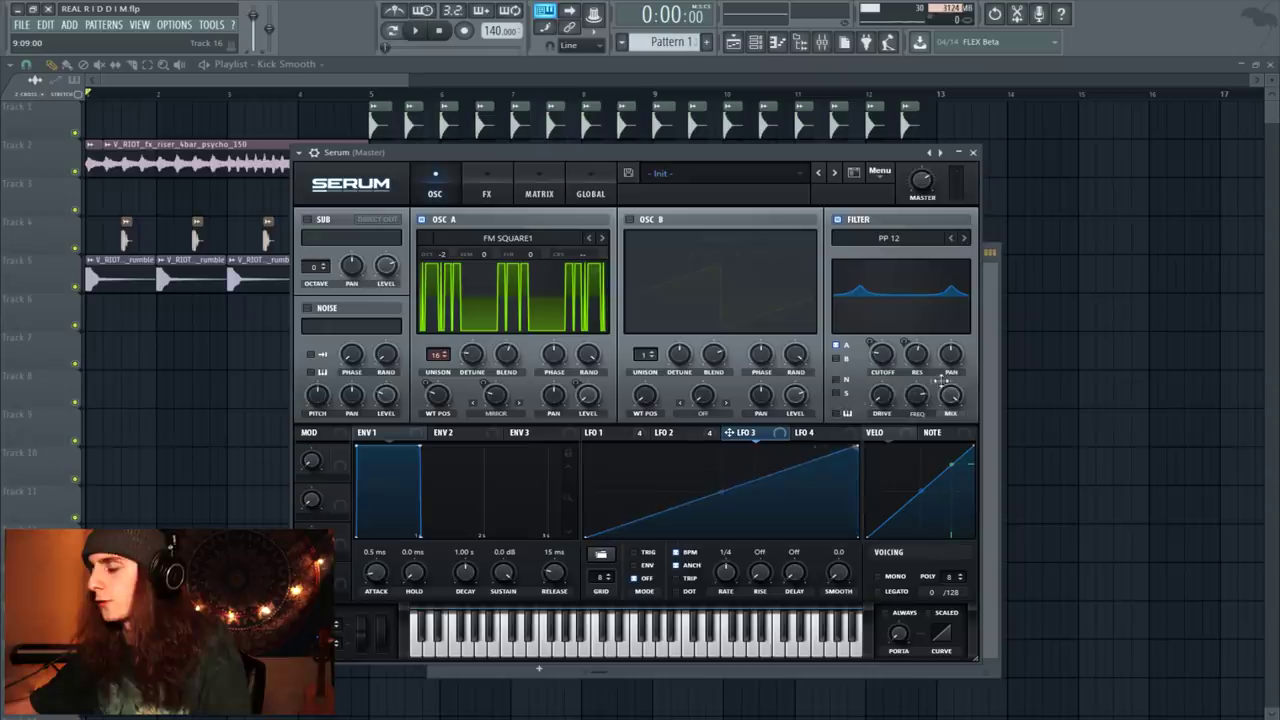
Route LFO 3 to the global master tune in the first empty modulation matrix row, with a small positive amount
click(548, 183)
drag(973, 257, 971, 300)
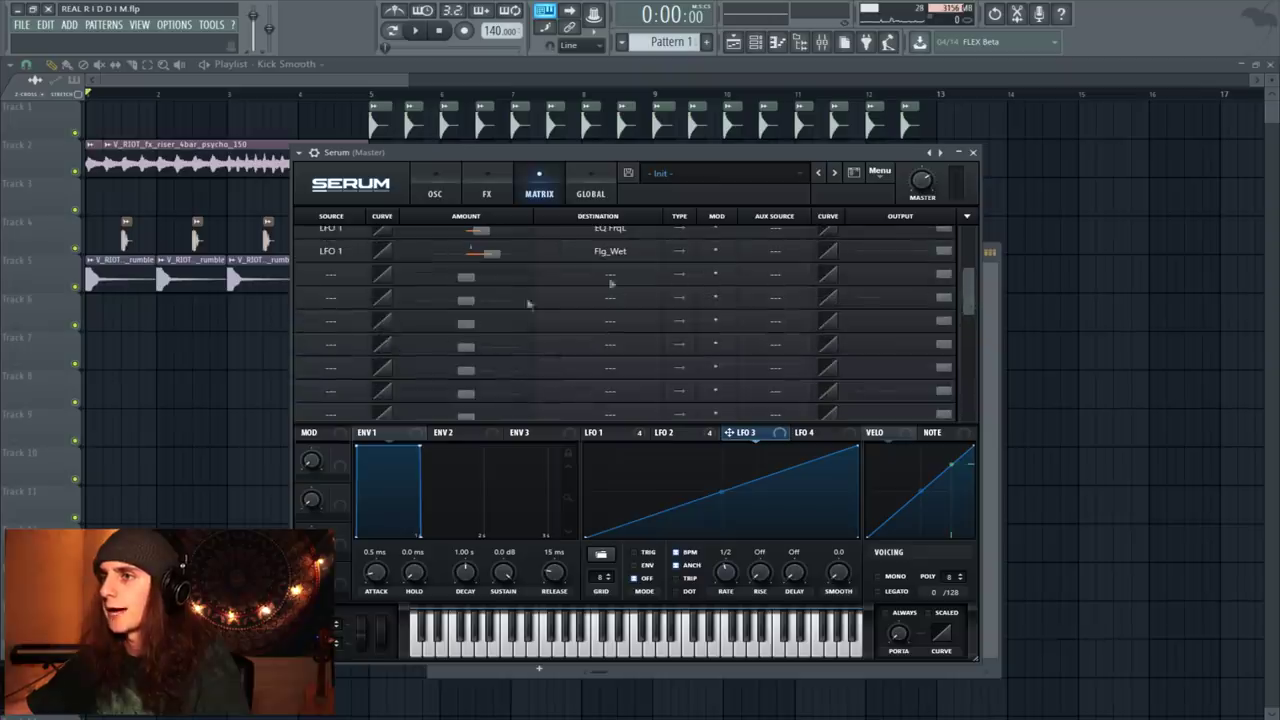
click(341, 284)
click(357, 380)
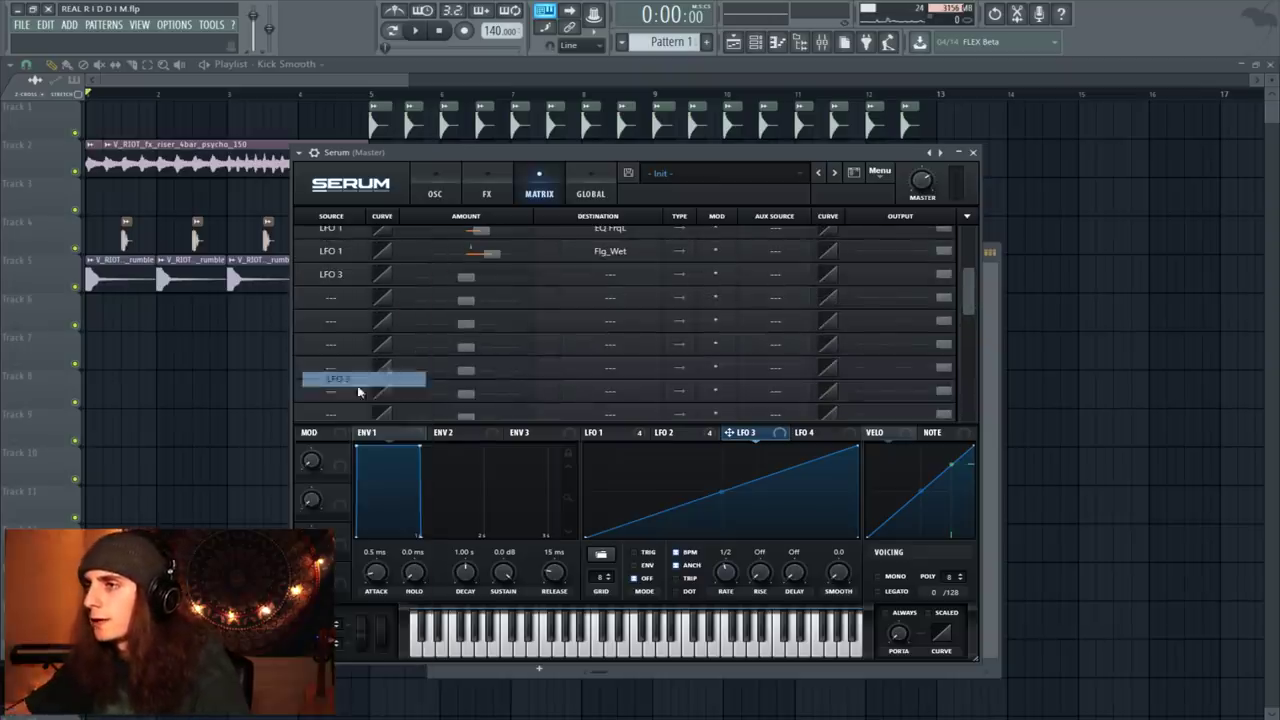
click(606, 278)
mouse_move(628, 398)
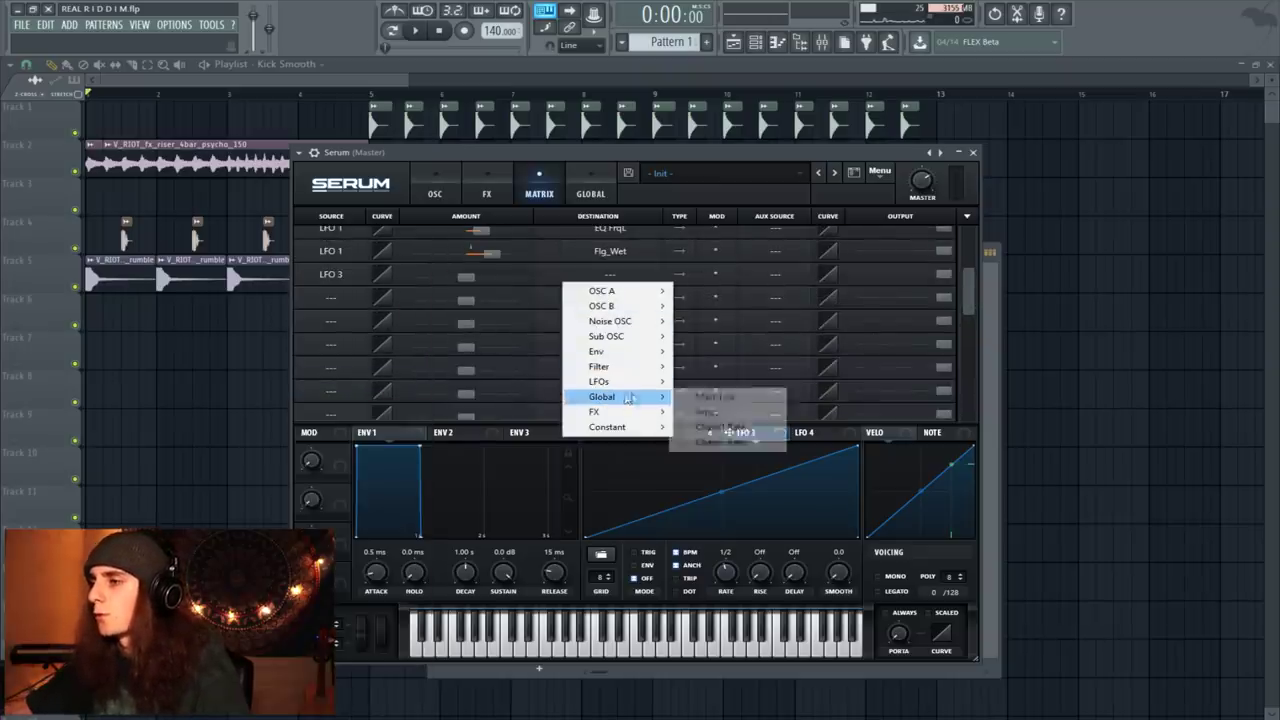
click(745, 398)
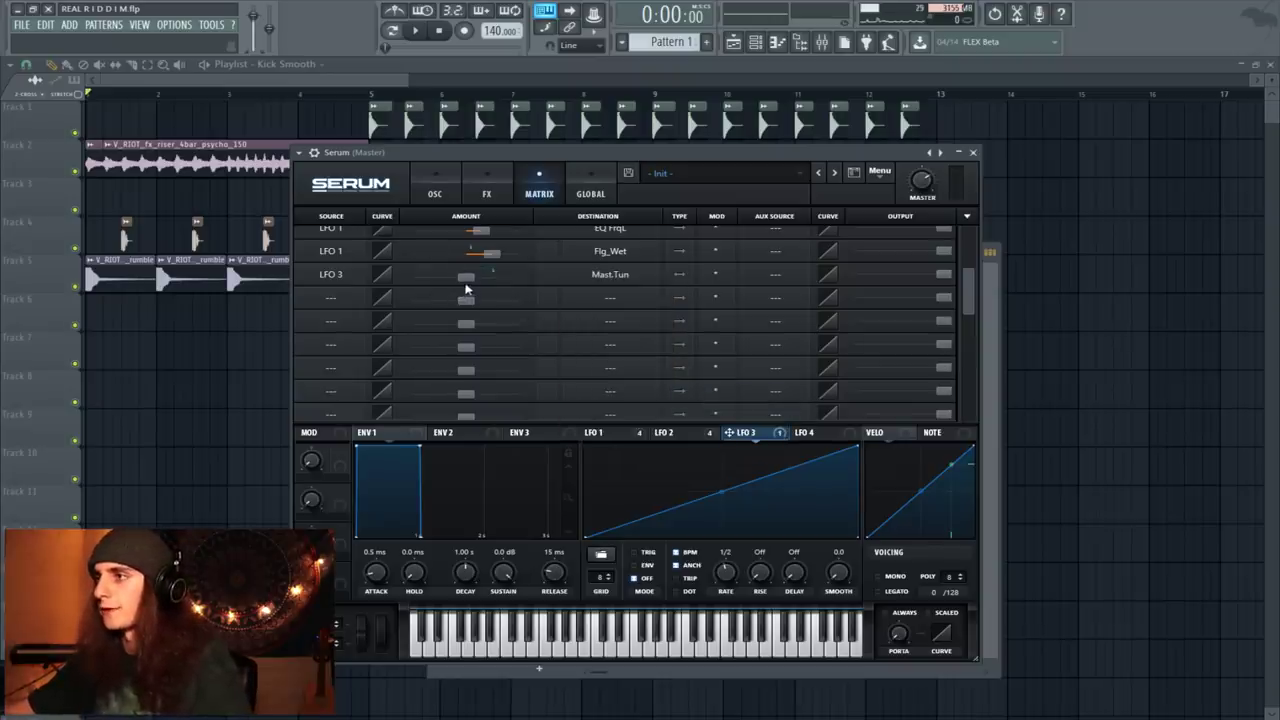
mouse_move(466, 279)
mouse_down()
mouse_move(434, 291)
mouse_move(500, 278)
mouse_move(475, 285)
mouse_up()
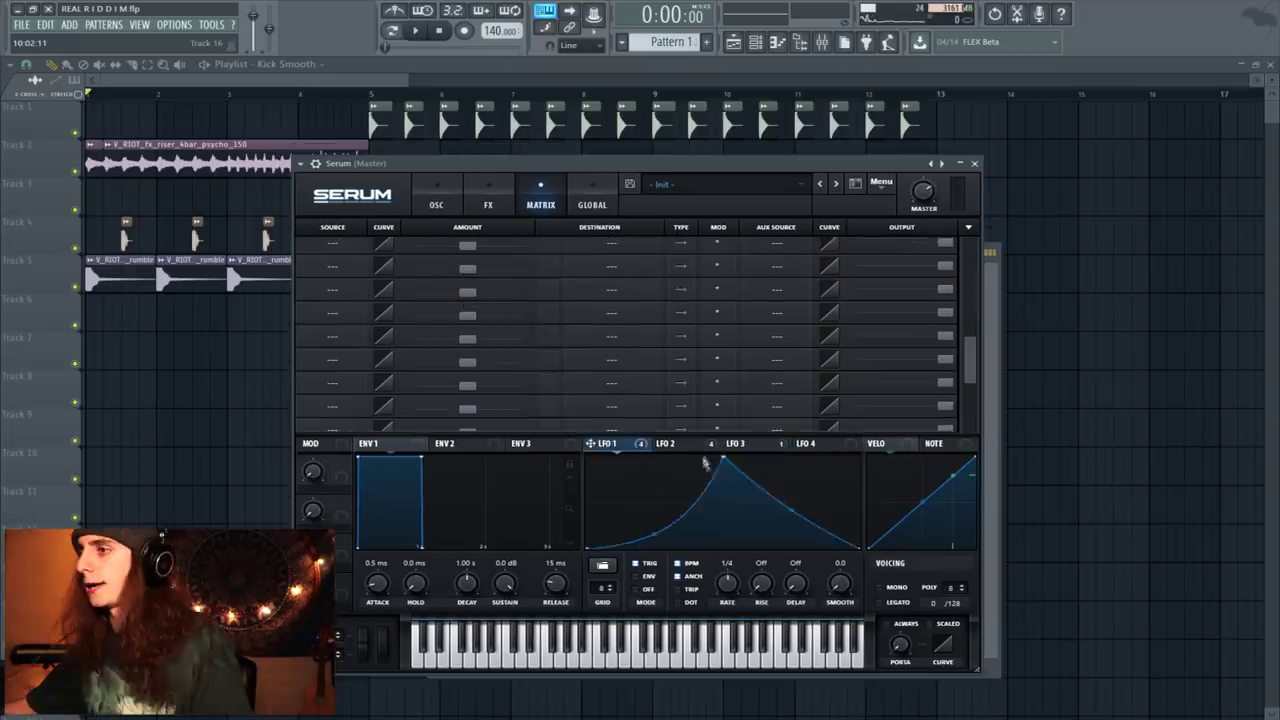
Review LFO 2 and LFO 3, and save the bass patch as a preset
click(691, 446)
click(758, 450)
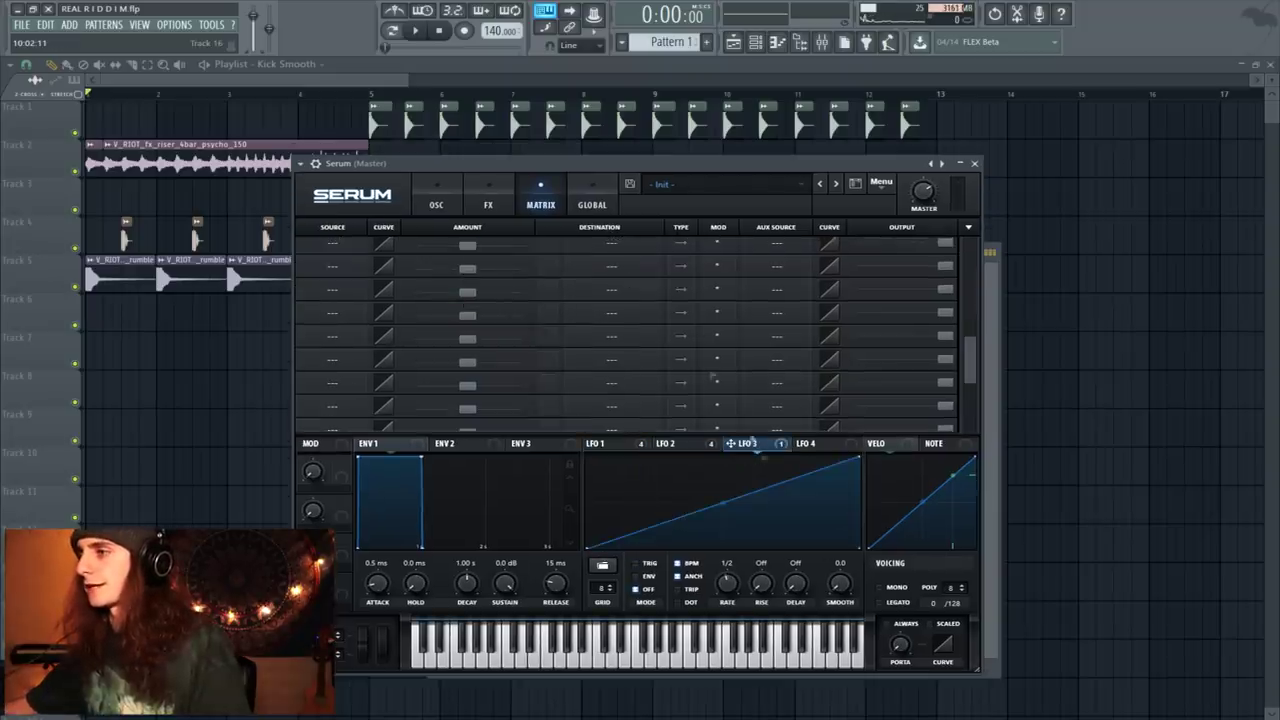
click(629, 183)
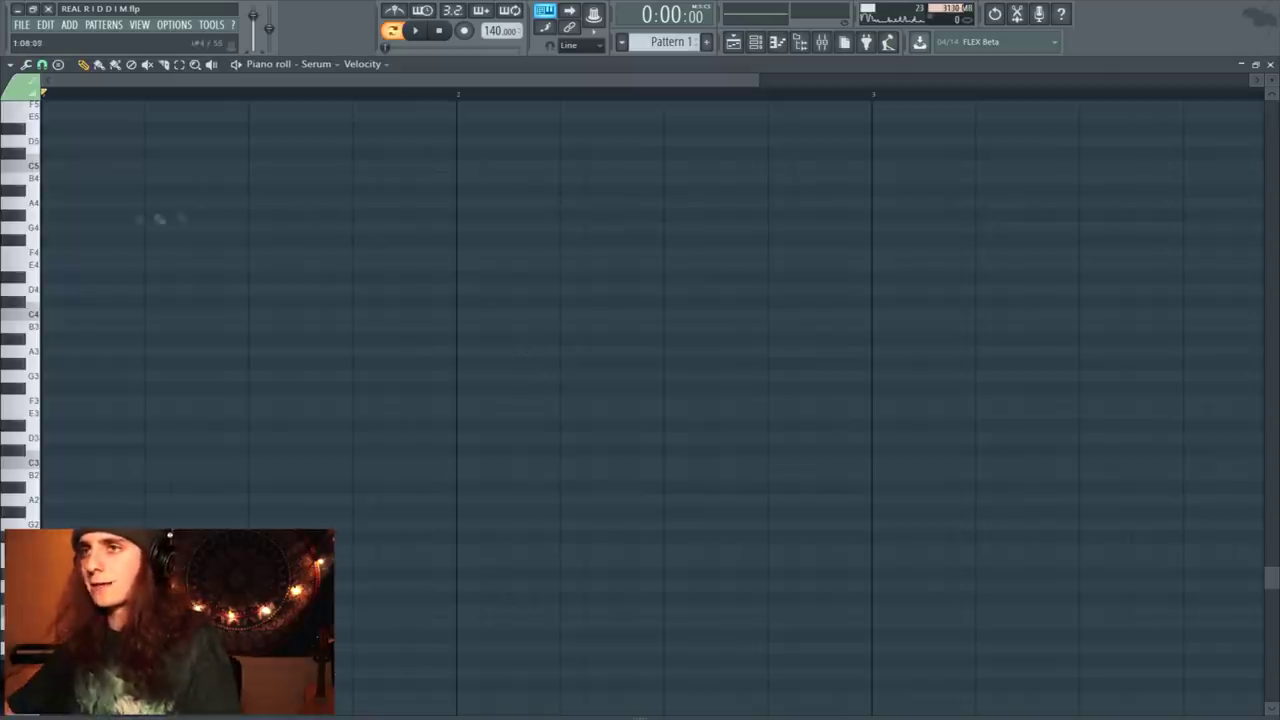
Place a note near the start of Pattern 1 in Serum's piano roll and play the arrangement
click(92, 253)
key(space)
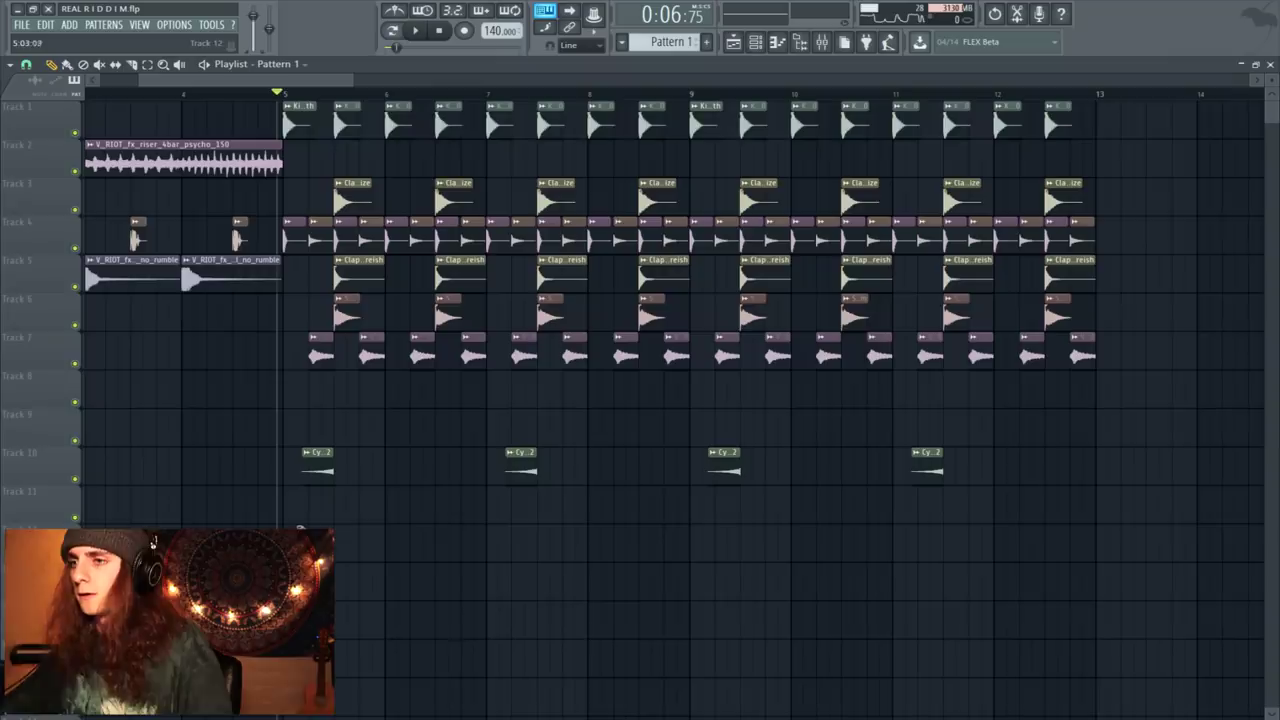
Place Pattern 1 at bar 5 on Track 11, repeat it back to back through bar 12, and play the drop
click(292, 505)
ctrl+click(292, 513)
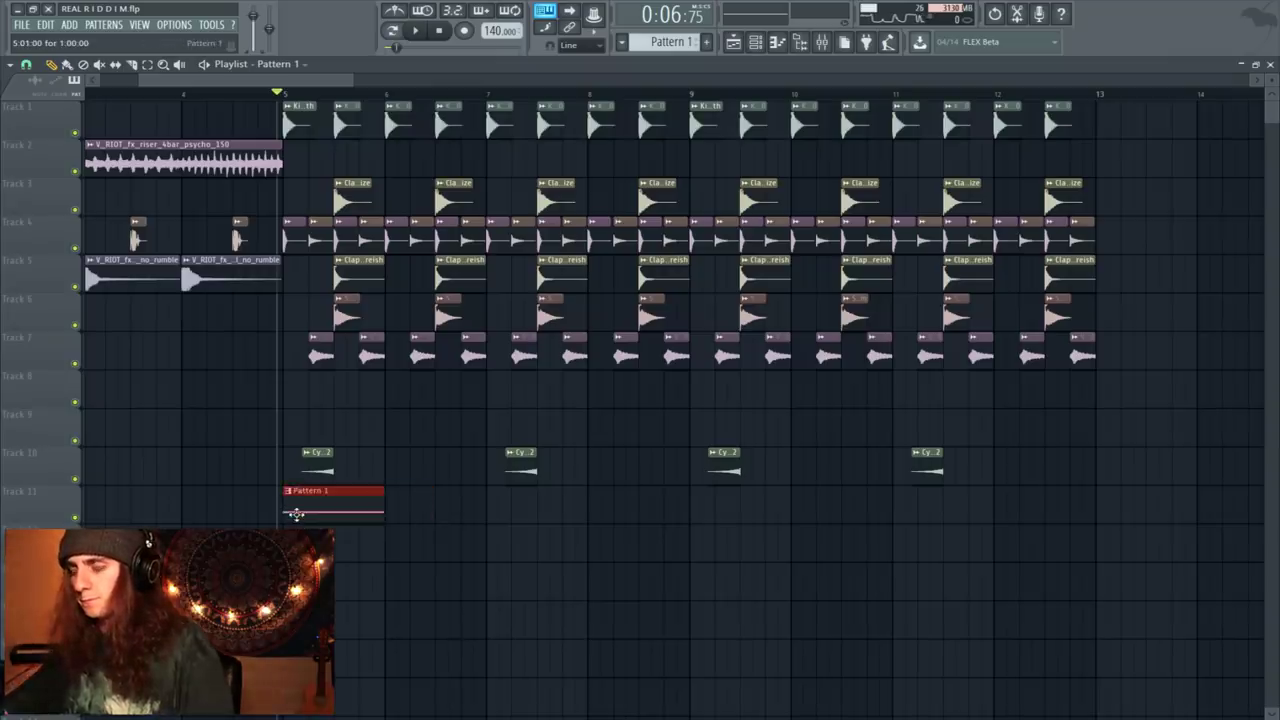
key(ctrl+b)
key(ctrl+b)
key(ctrl+b)
key(ctrl+b)
key(ctrl+b)
key(ctrl+b)
key(ctrl+b)
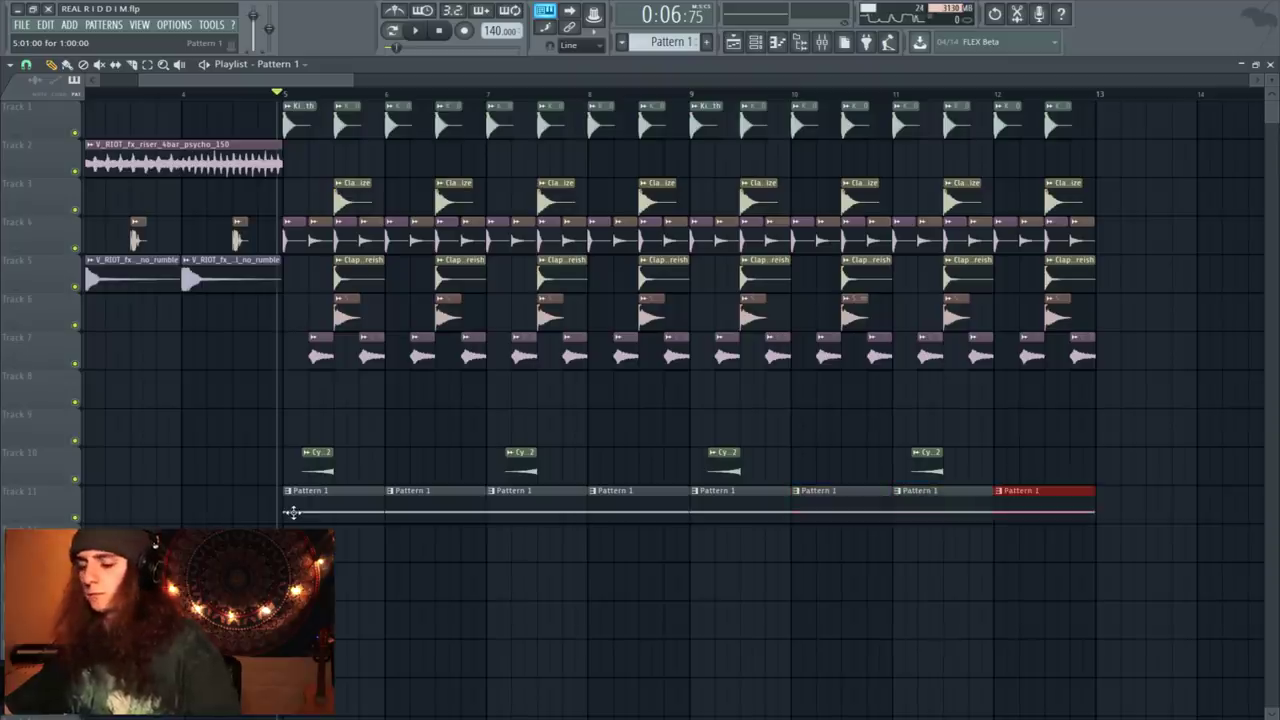
key(space)
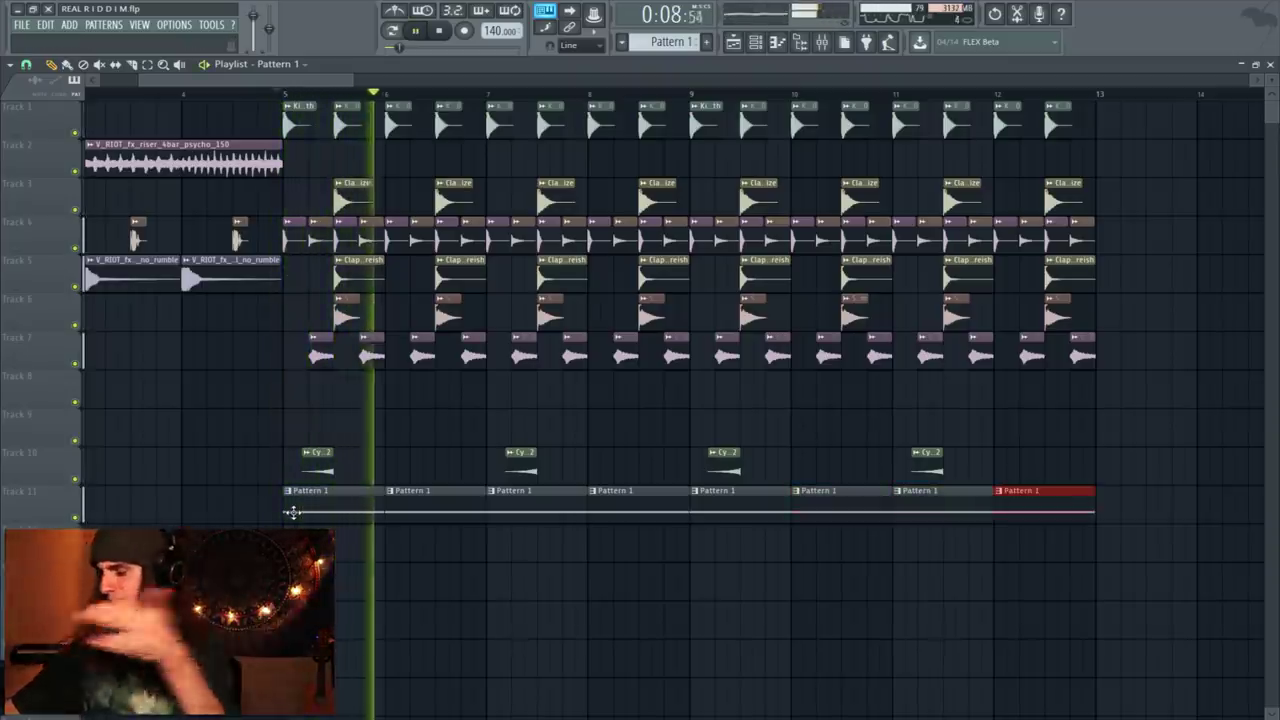
key(space)
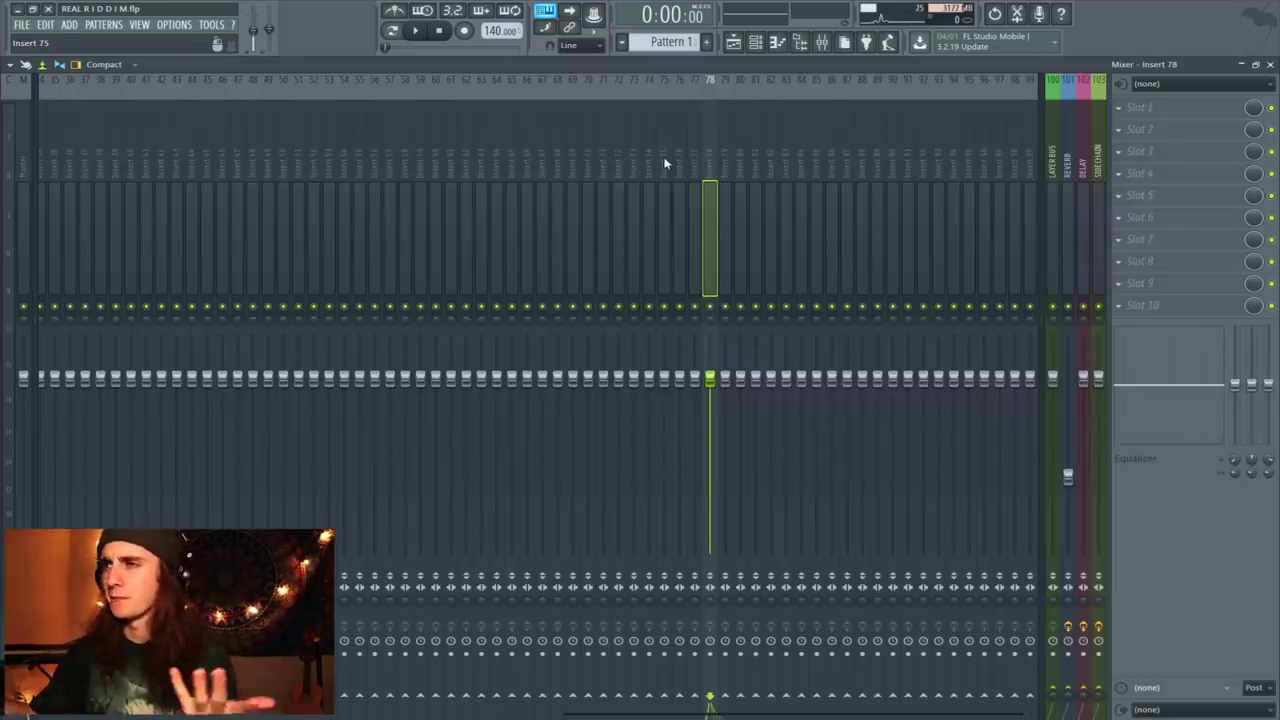
Route the Serum channel to mixer insert 76
click(675, 141)
right_click(675, 141)
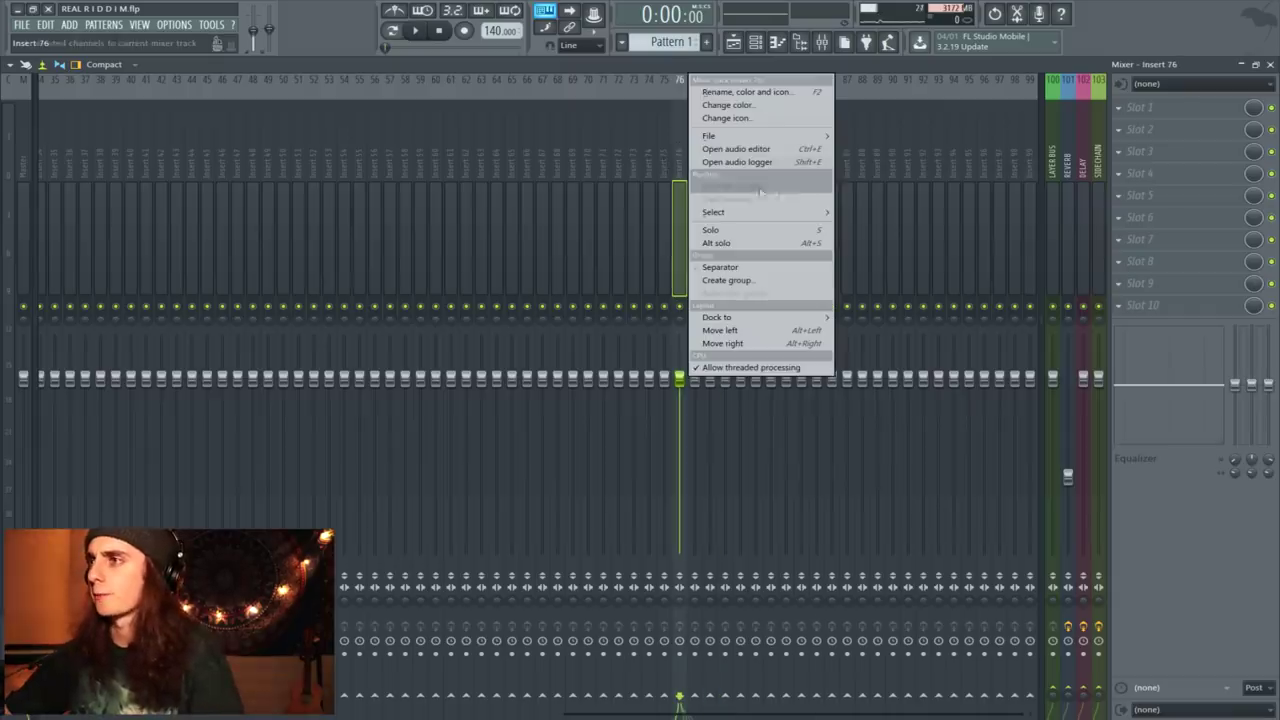
mouse_move(780, 186)
click(889, 188)
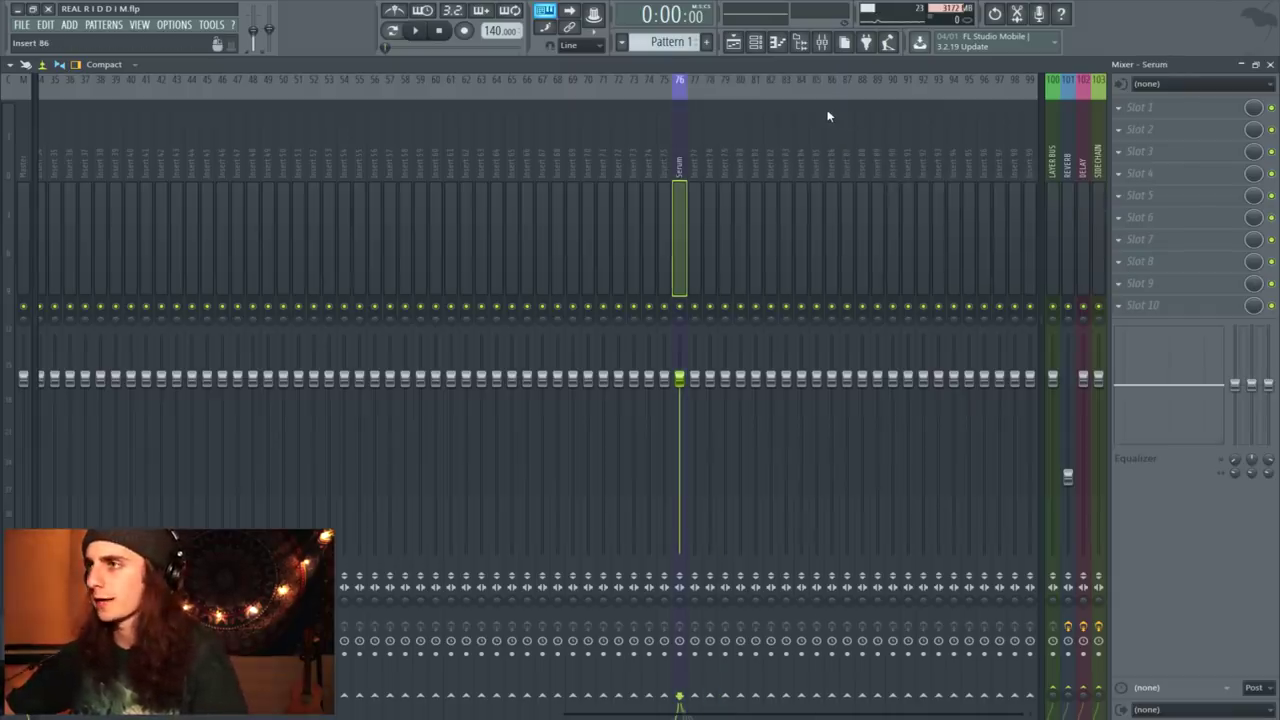
Load a saved mixer track preset with an effects chain onto the Serum insert and review its Pro-Q 2 equalizer
click(10, 64)
mouse_move(40, 212)
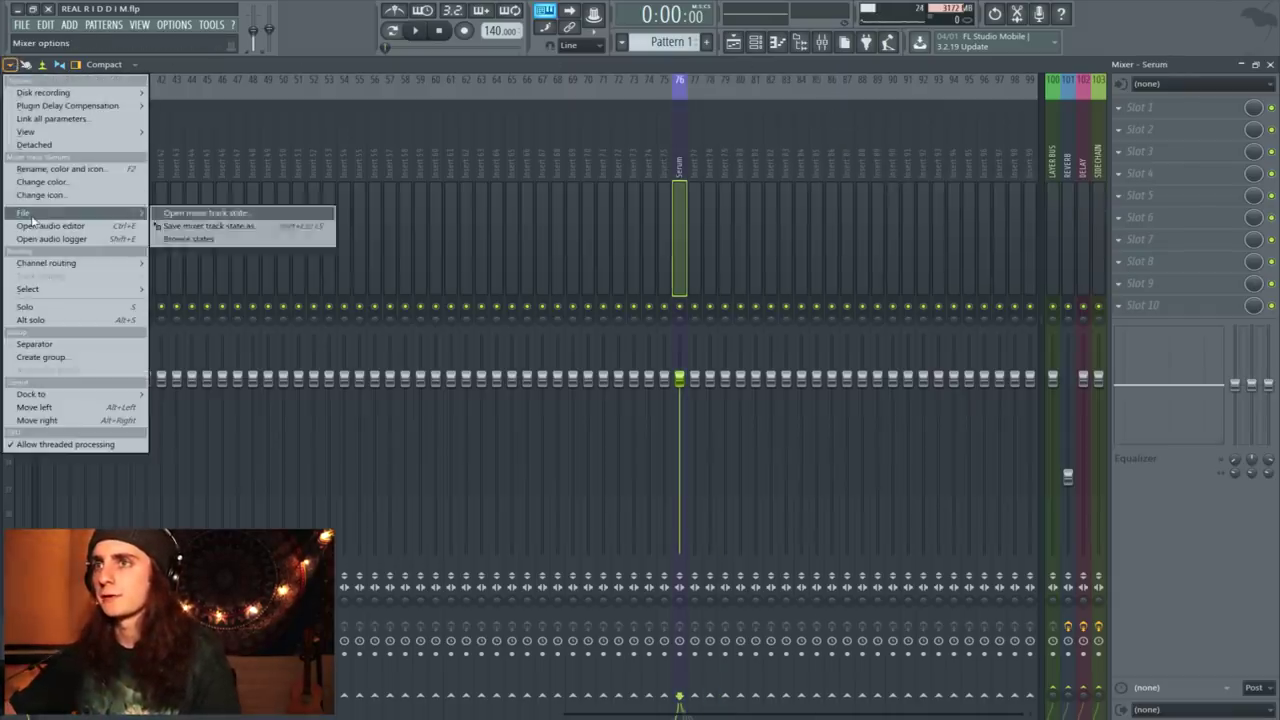
click(180, 212)
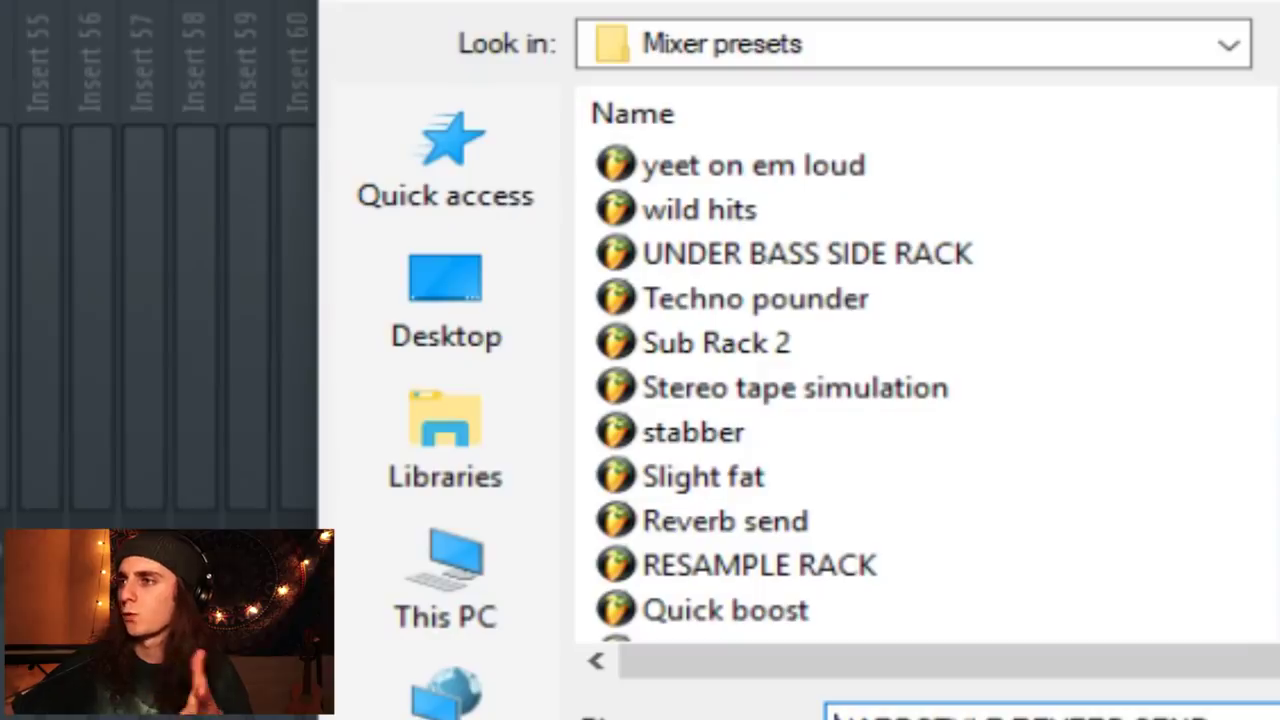
scroll(925, 390, down, 1)
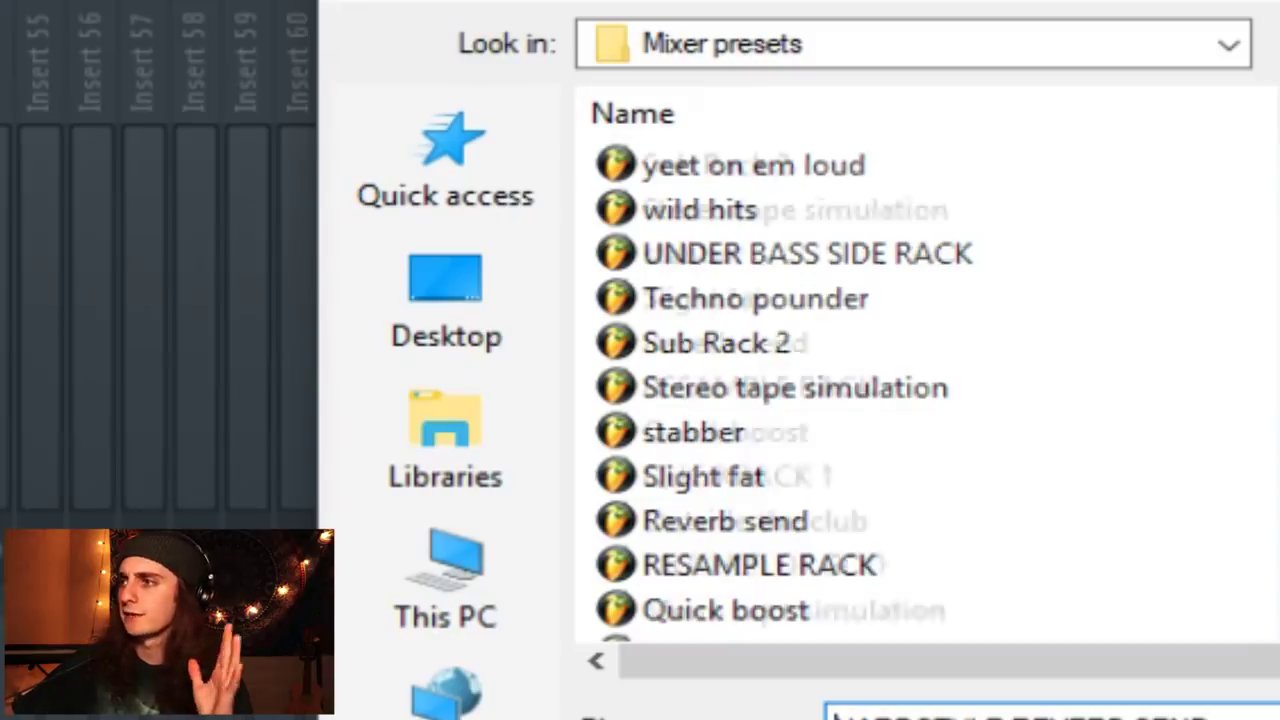
scroll(925, 390, up, 1)
scroll(900, 390, down, 5)
scroll(900, 390, up, 5)
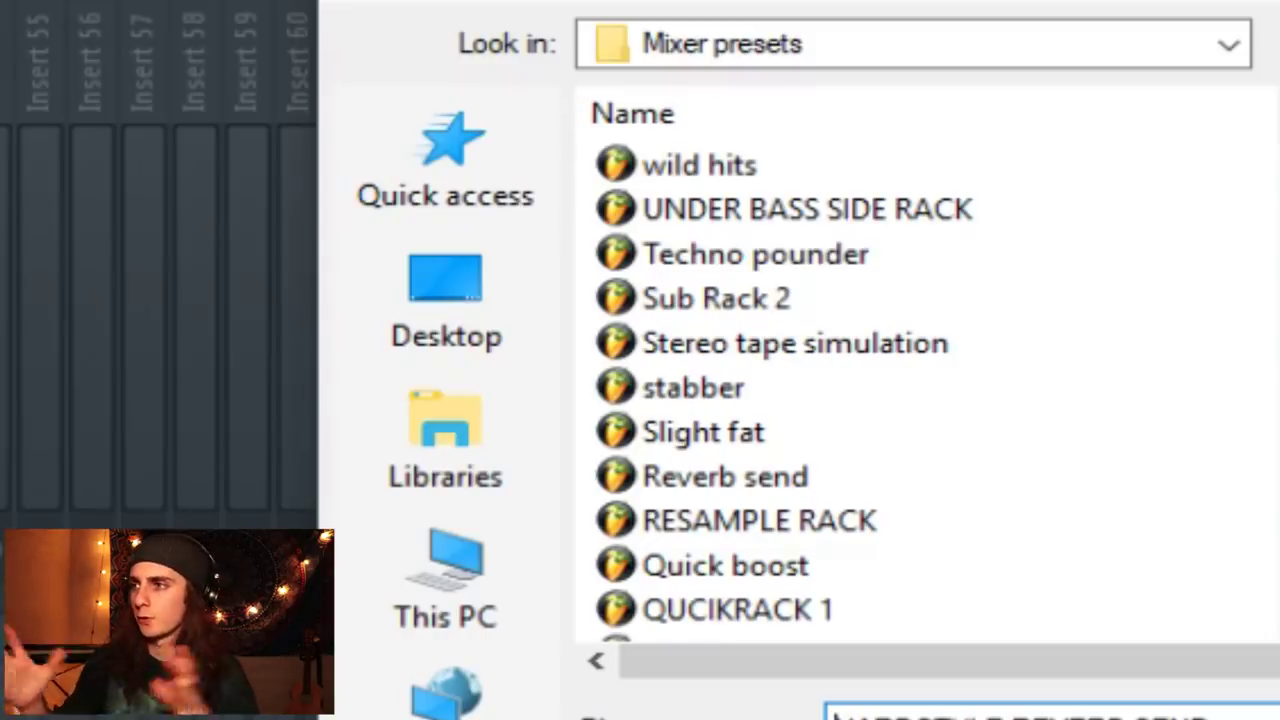
scroll(900, 400, down, 1)
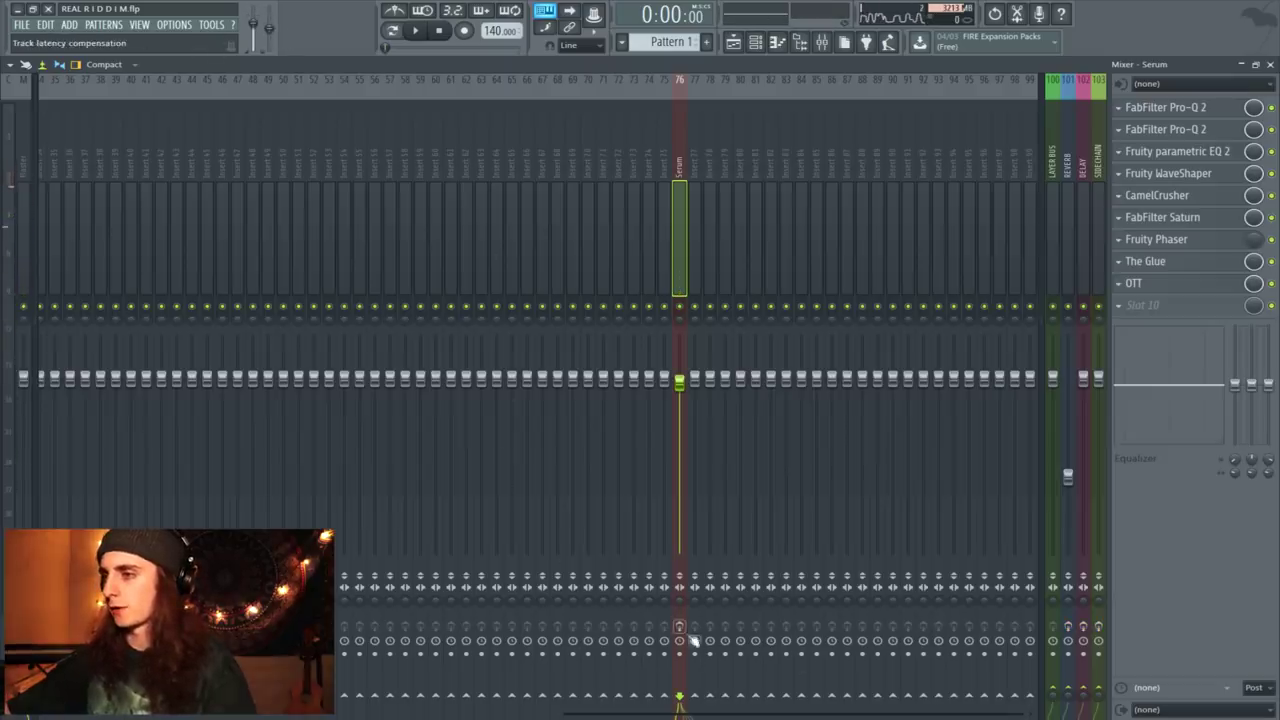
key(v)
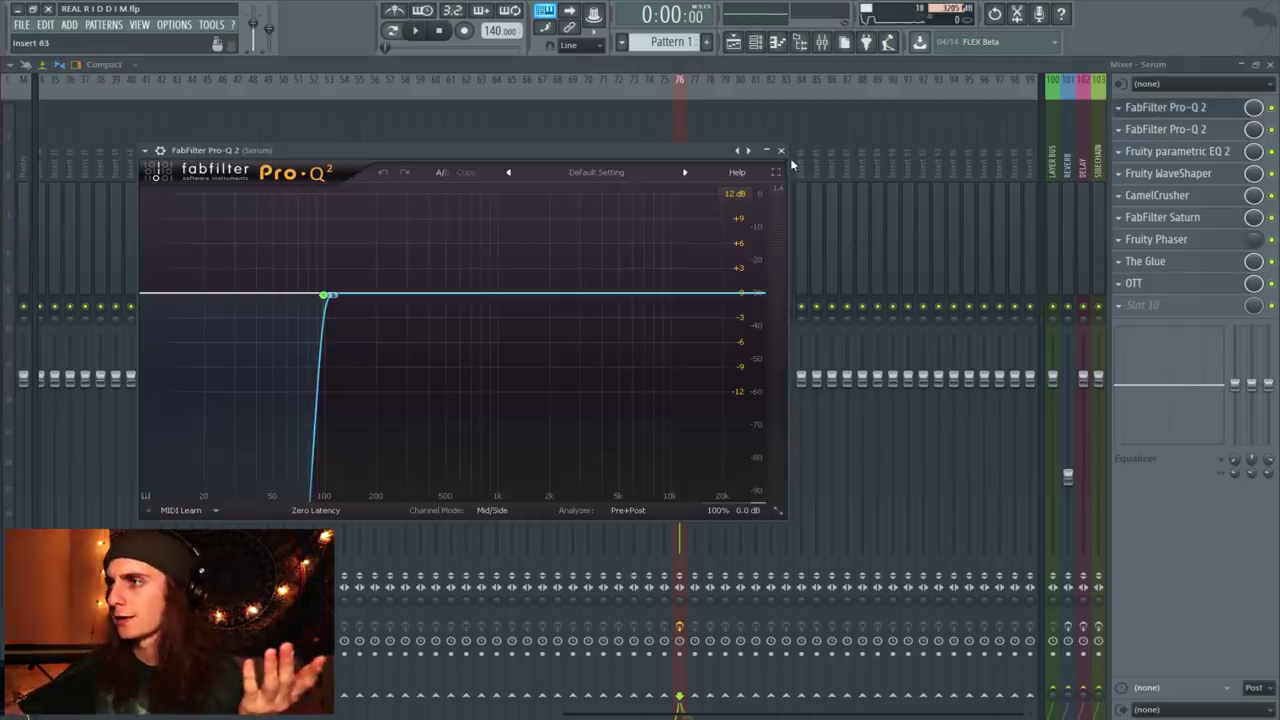
click(782, 152)
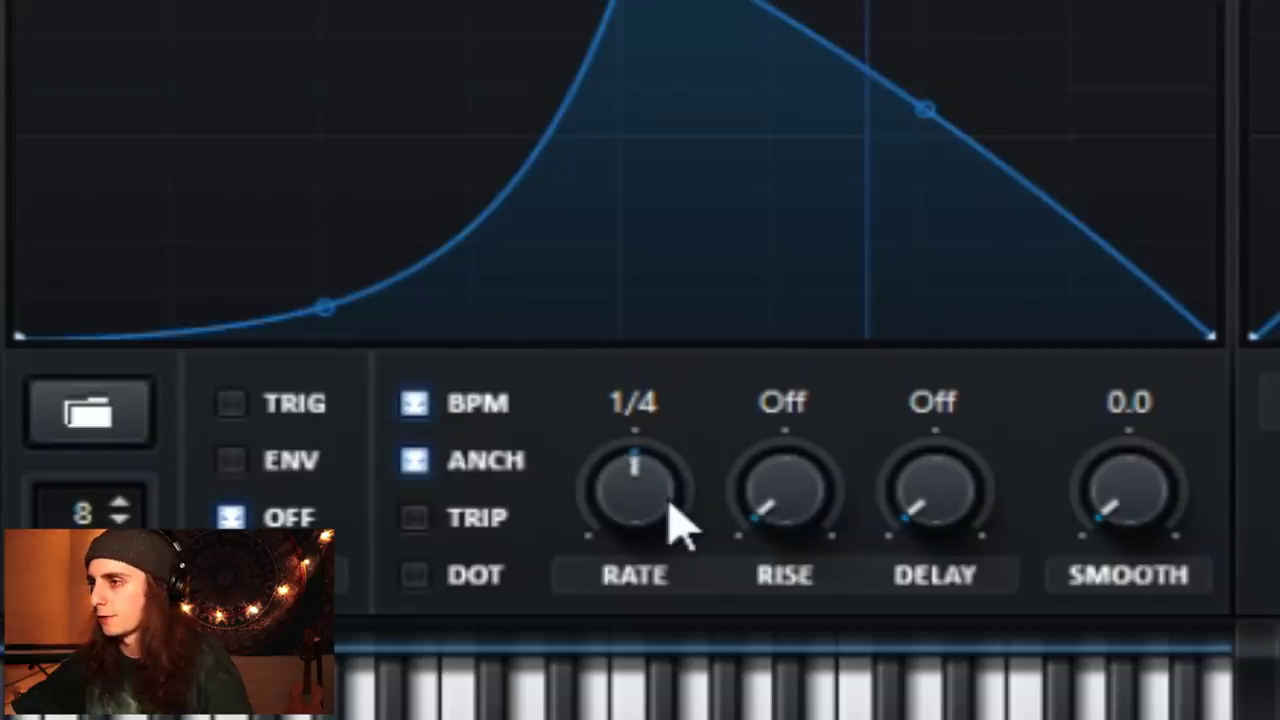
Automate Serum's LFO 1 rate with envelope clips on Track 12, audition them, and duplicate the first two clips along the drop
drag(712, 513, 686, 514)
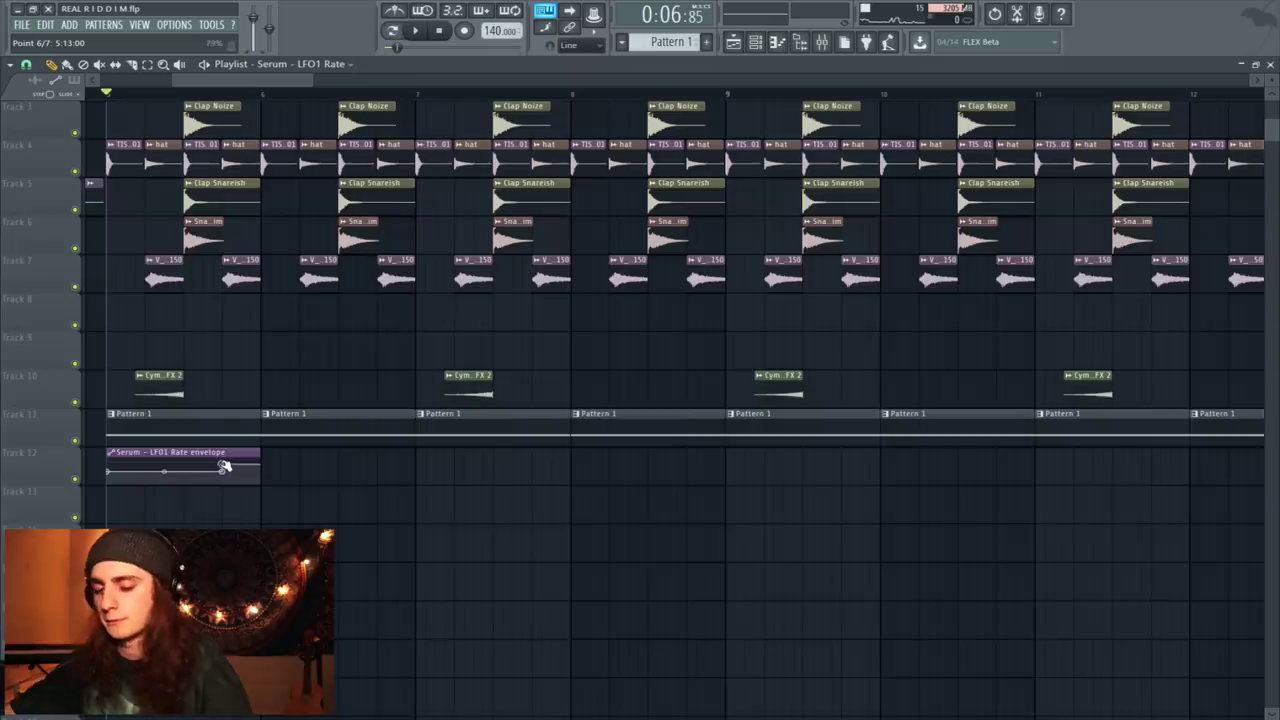
key(space)
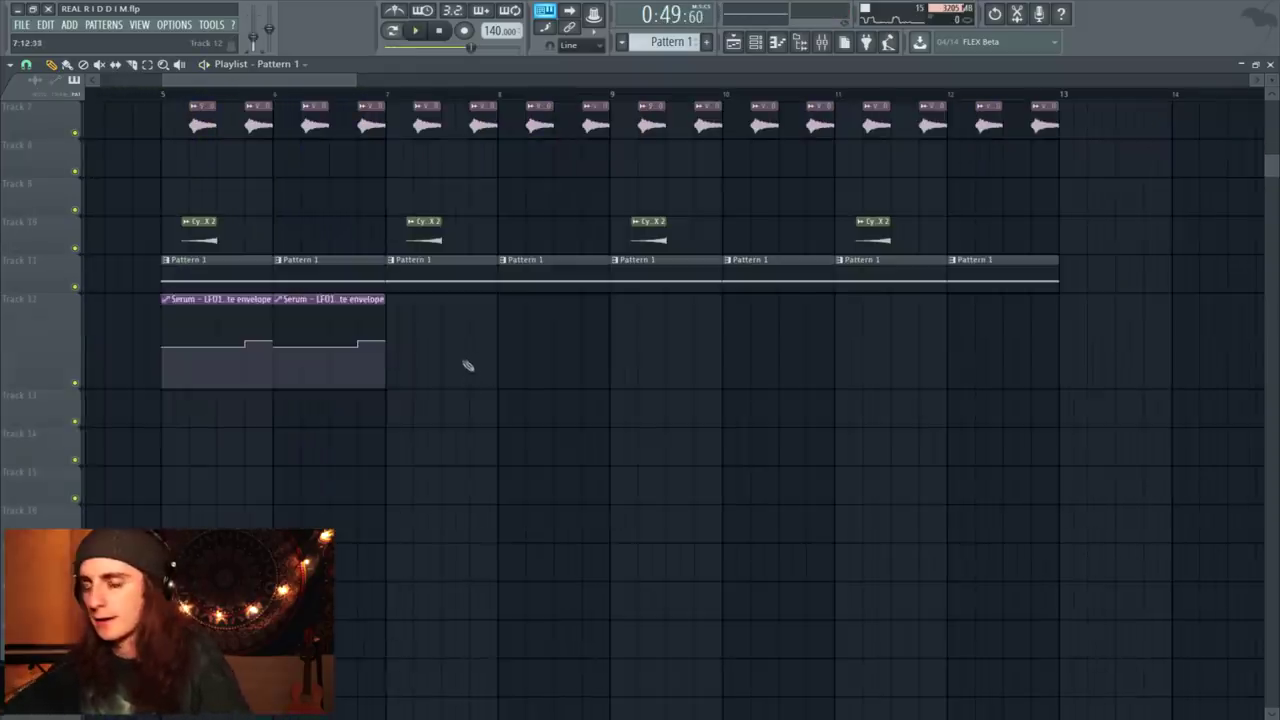
drag(444, 366, 137, 348)
key(ctrl+b)
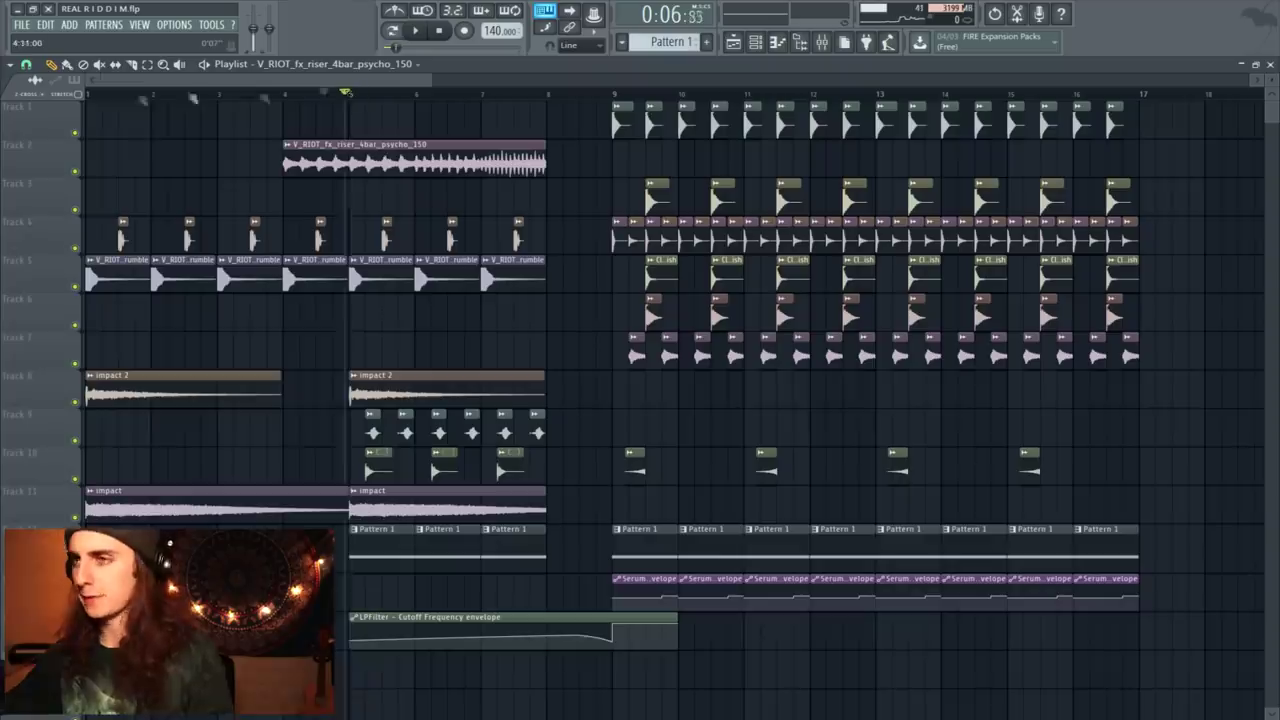
Play the build-up from bar 5
mouse_move(340, 86)
mouse_down()
mouse_move(288, 86)
mouse_move(356, 80)
mouse_up()
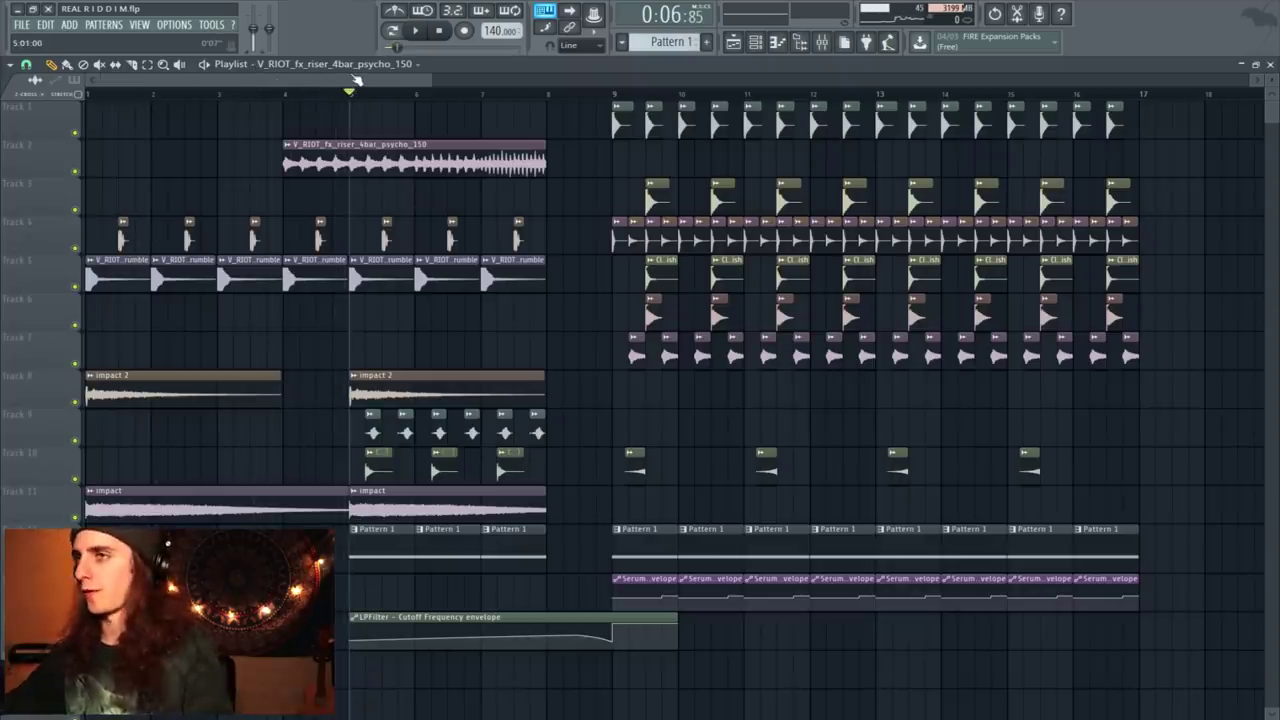
key(space)
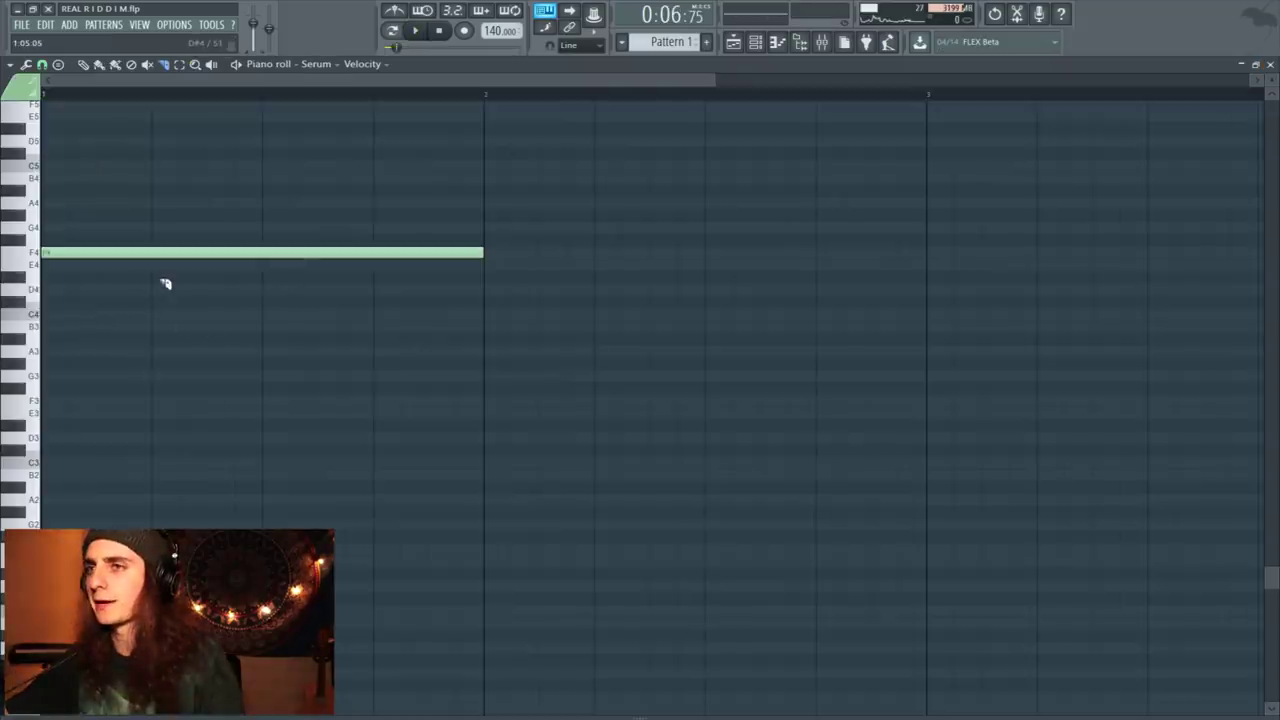
Slice Serum's F4 note at beats 2 and 3, leave beat 2 empty, and play the pattern
drag(156, 214, 160, 282)
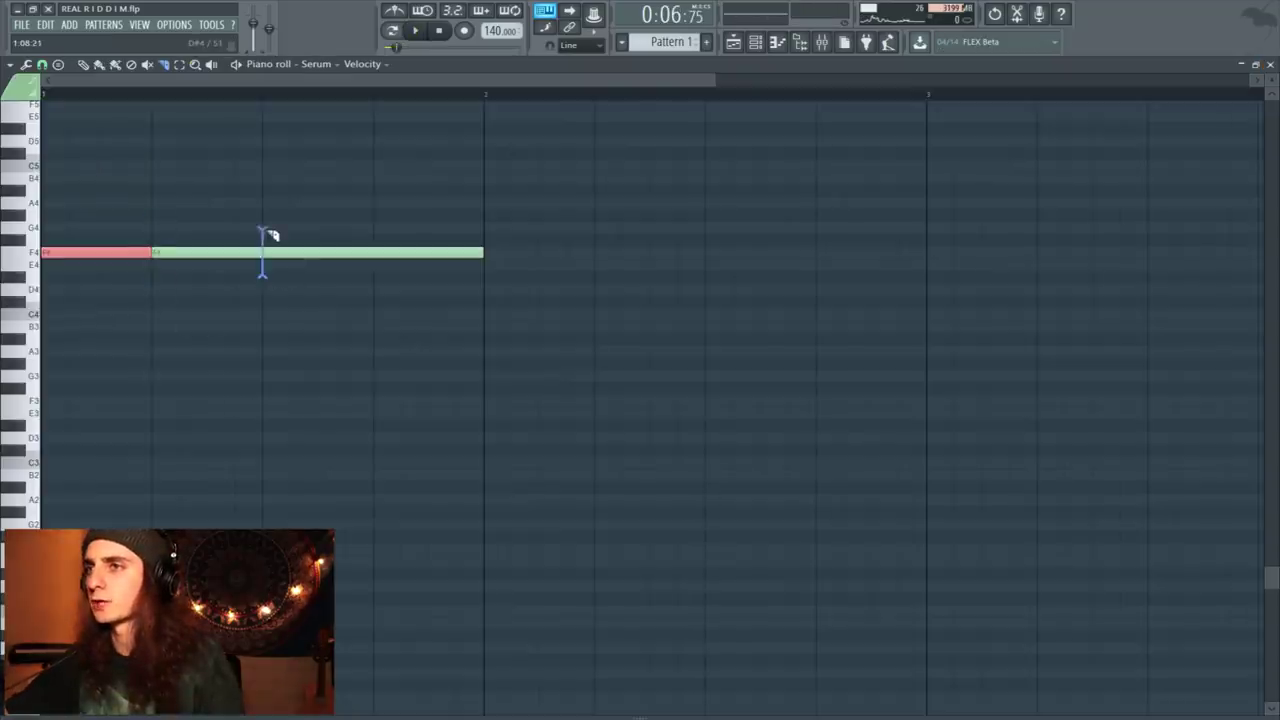
drag(264, 232, 262, 226)
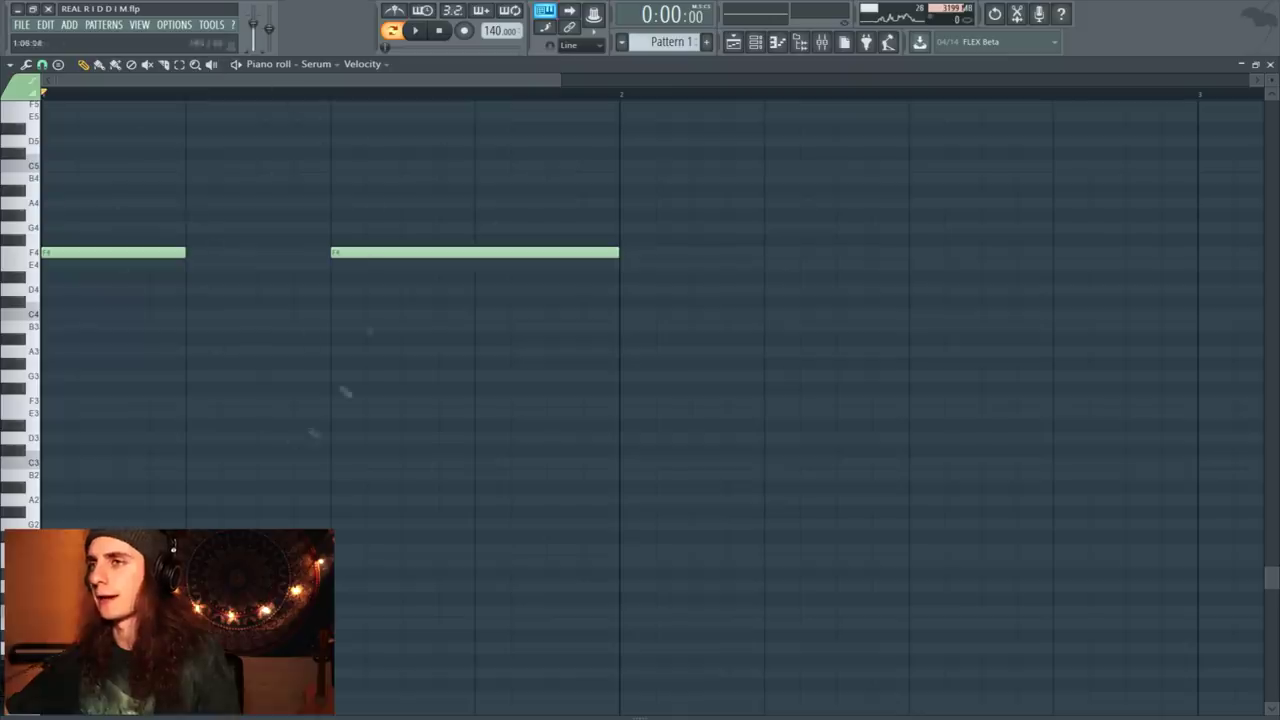
key(space)
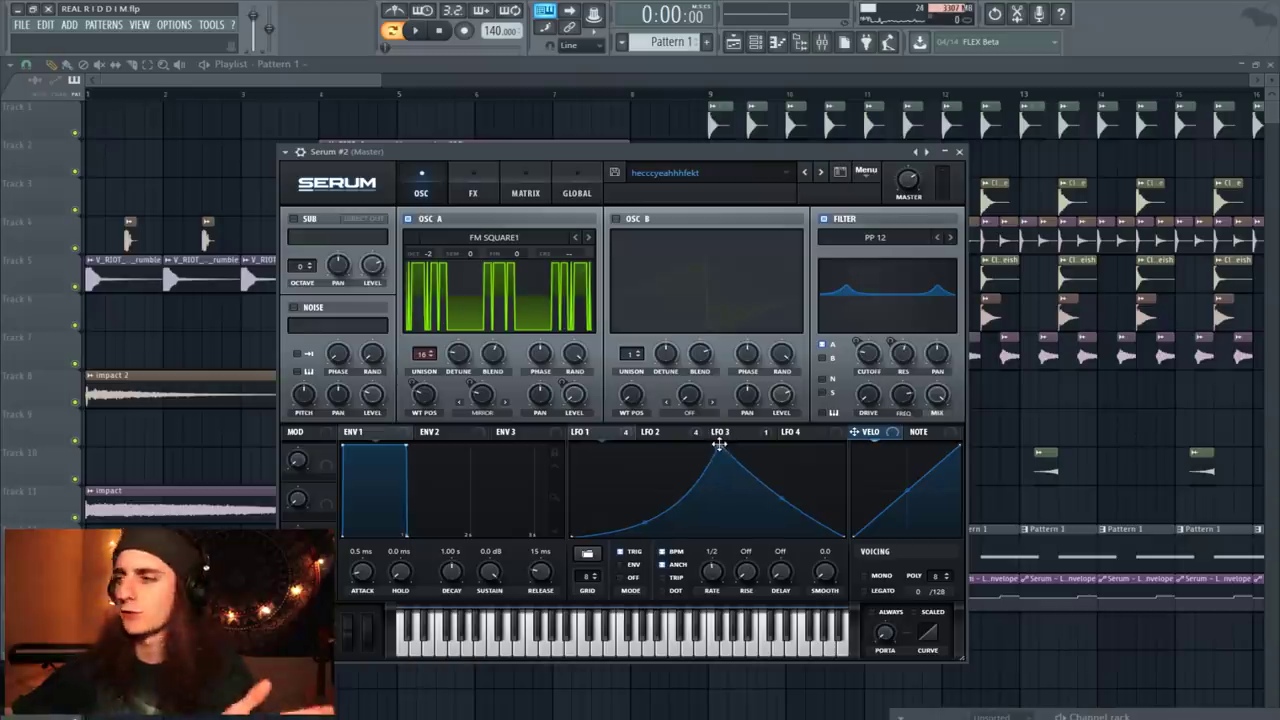
Reshape LFO 1 in Serum #2 into a rising curve peaking at its end, with the rate set to bar
drag(719, 447, 711, 414)
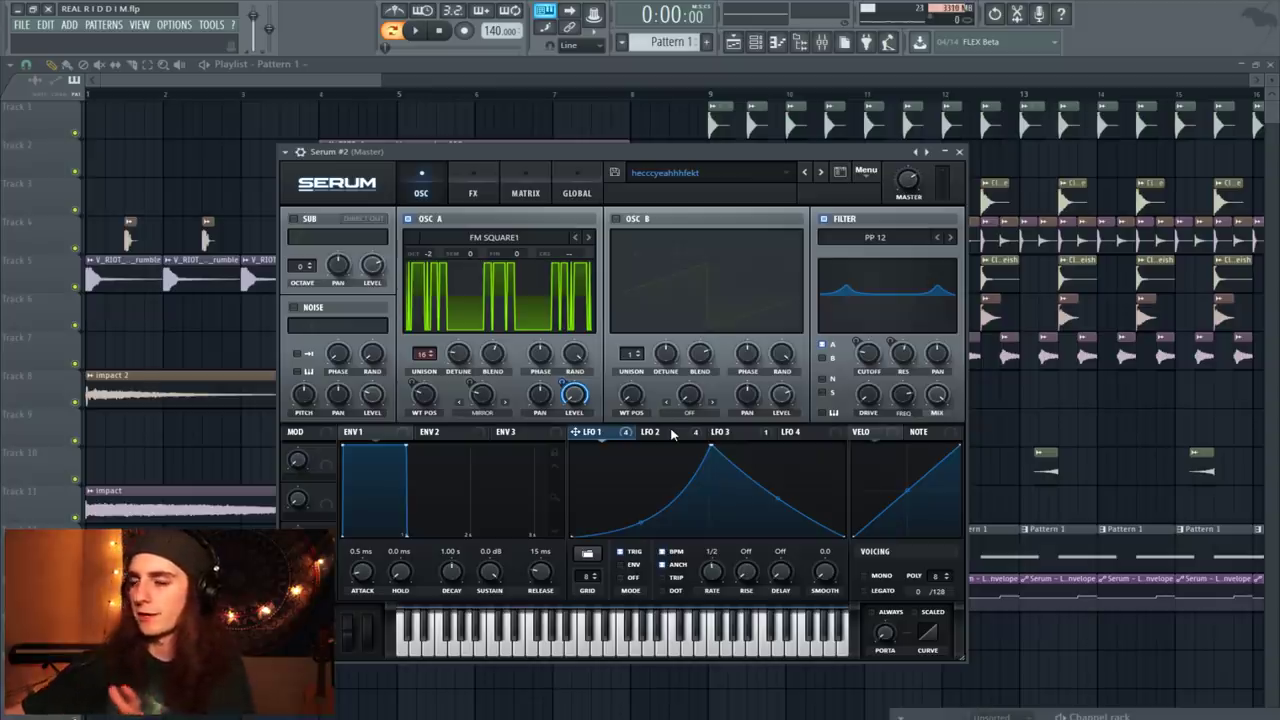
key(ctrl+s)
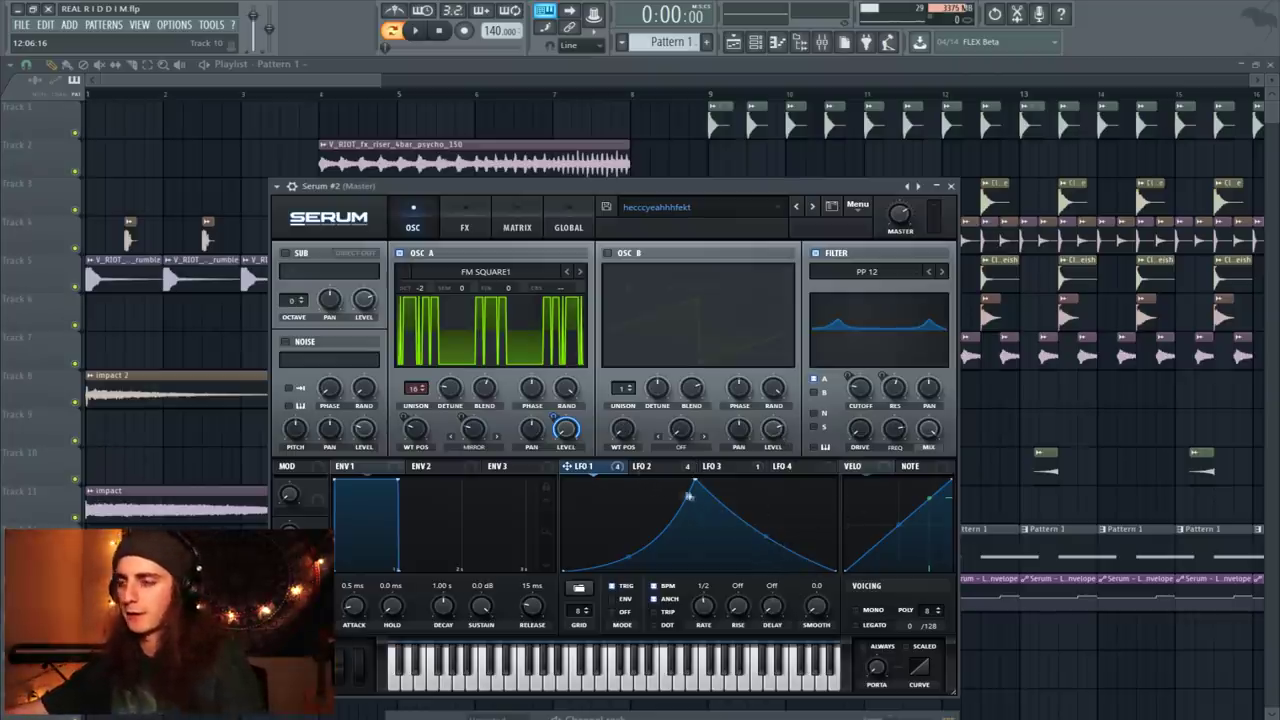
drag(695, 480, 836, 481)
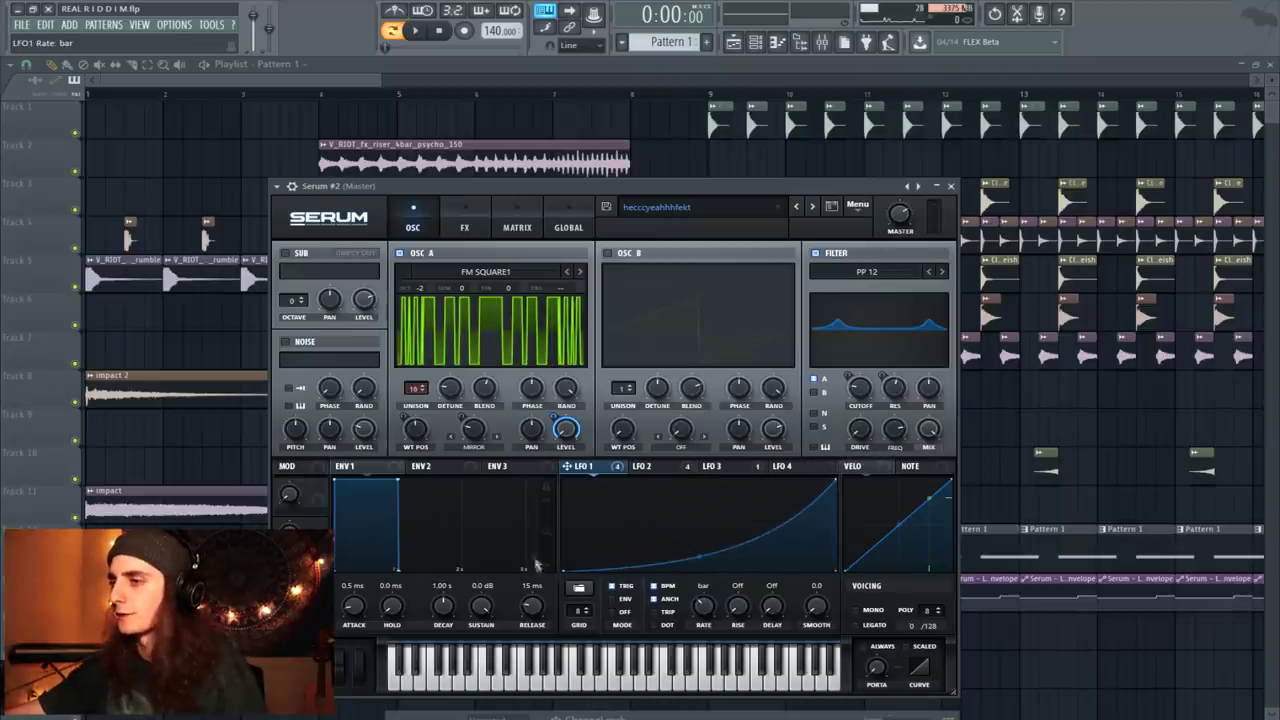
key(x)
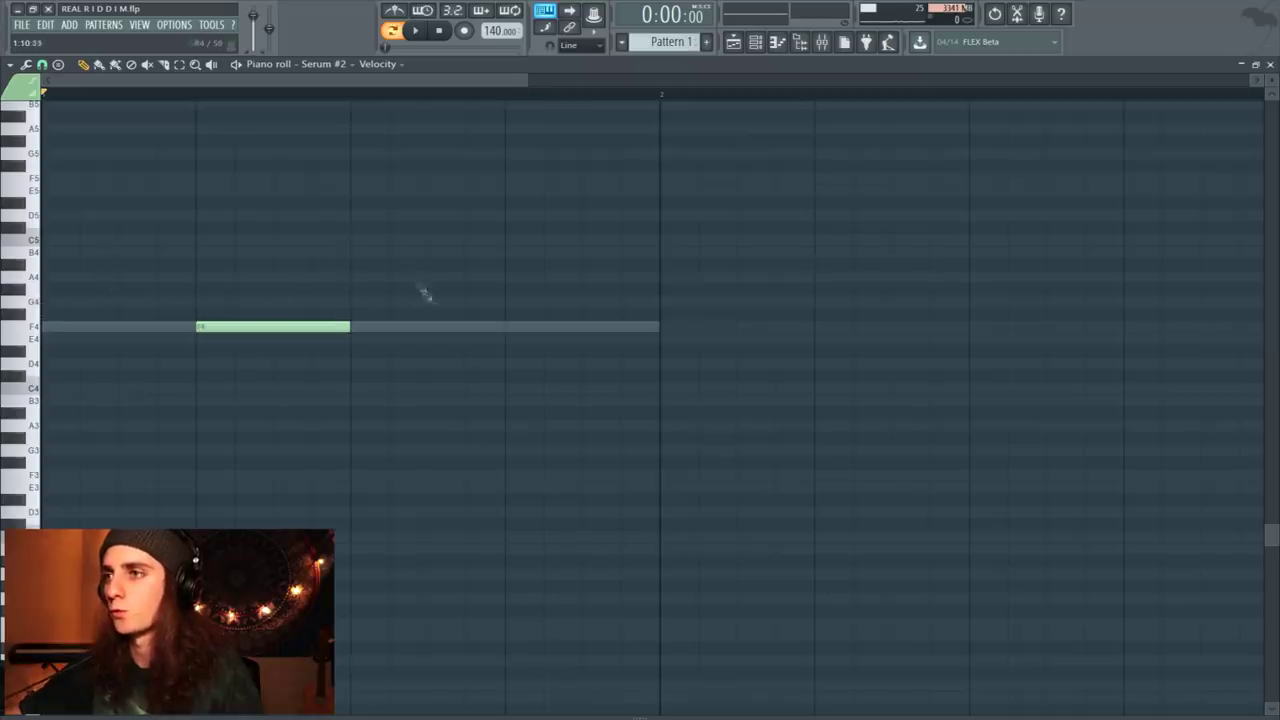
Audition the Serum #2 note in its pattern and play the arrangement from bar 12
key(space)
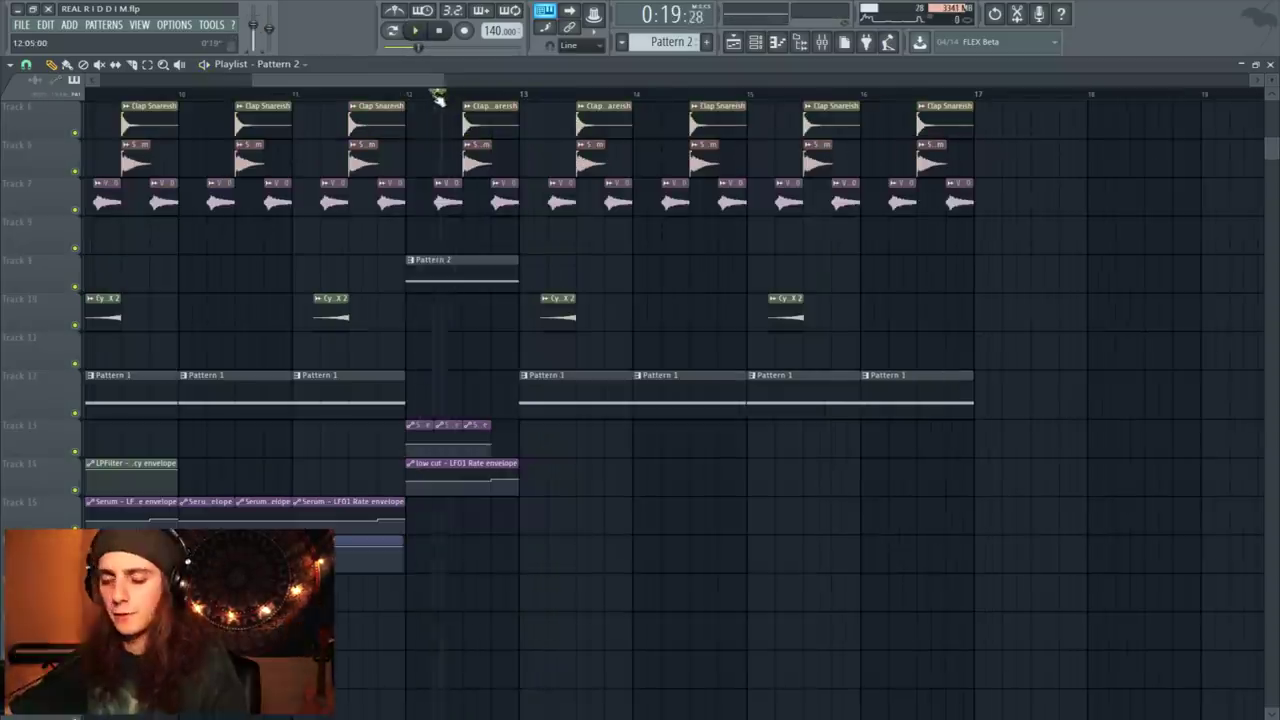
drag(437, 97, 408, 100)
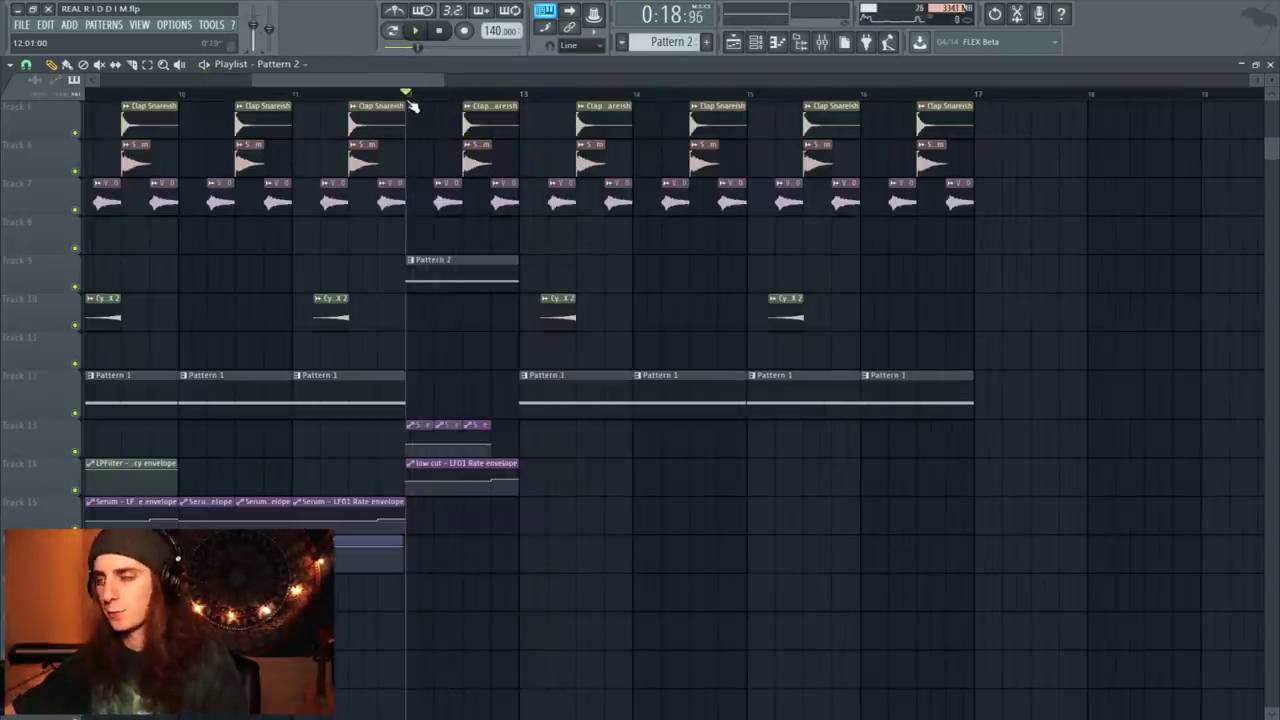
key(space)
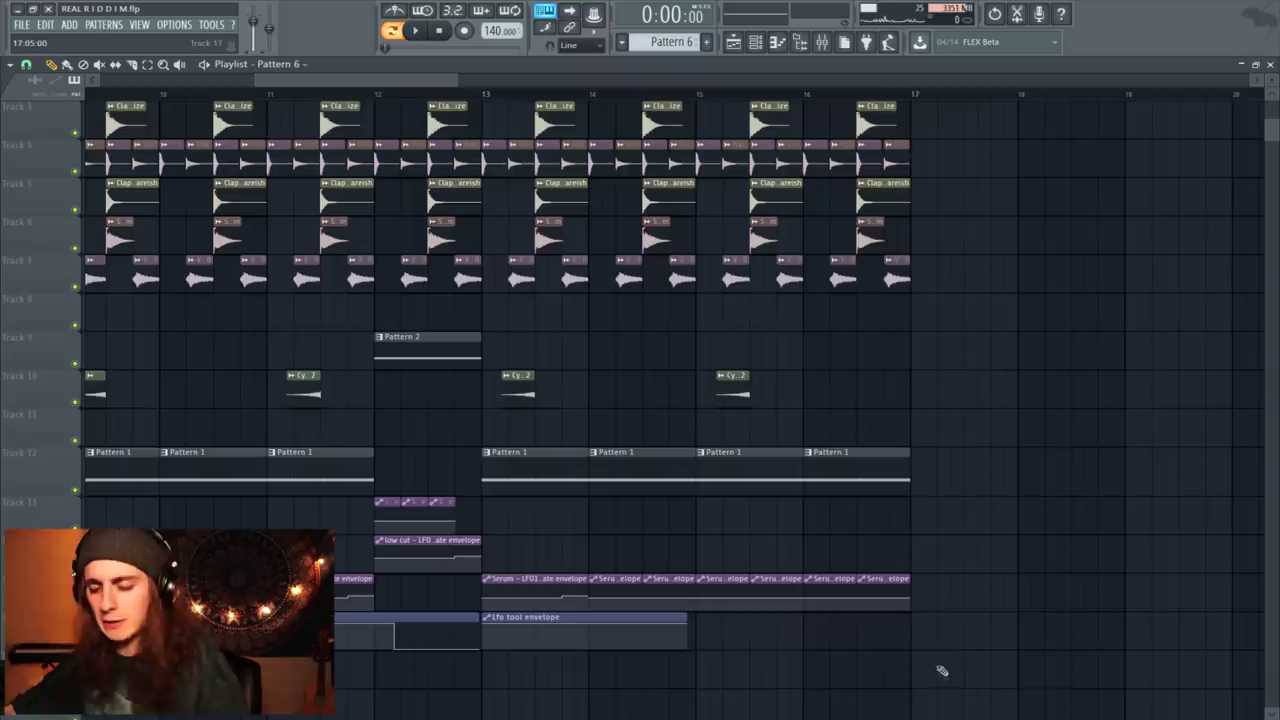
Adjust the short low cut LFO1 Rate envelope clip at bar 18, below the Ender patterns
drag(941, 670, 825, 101)
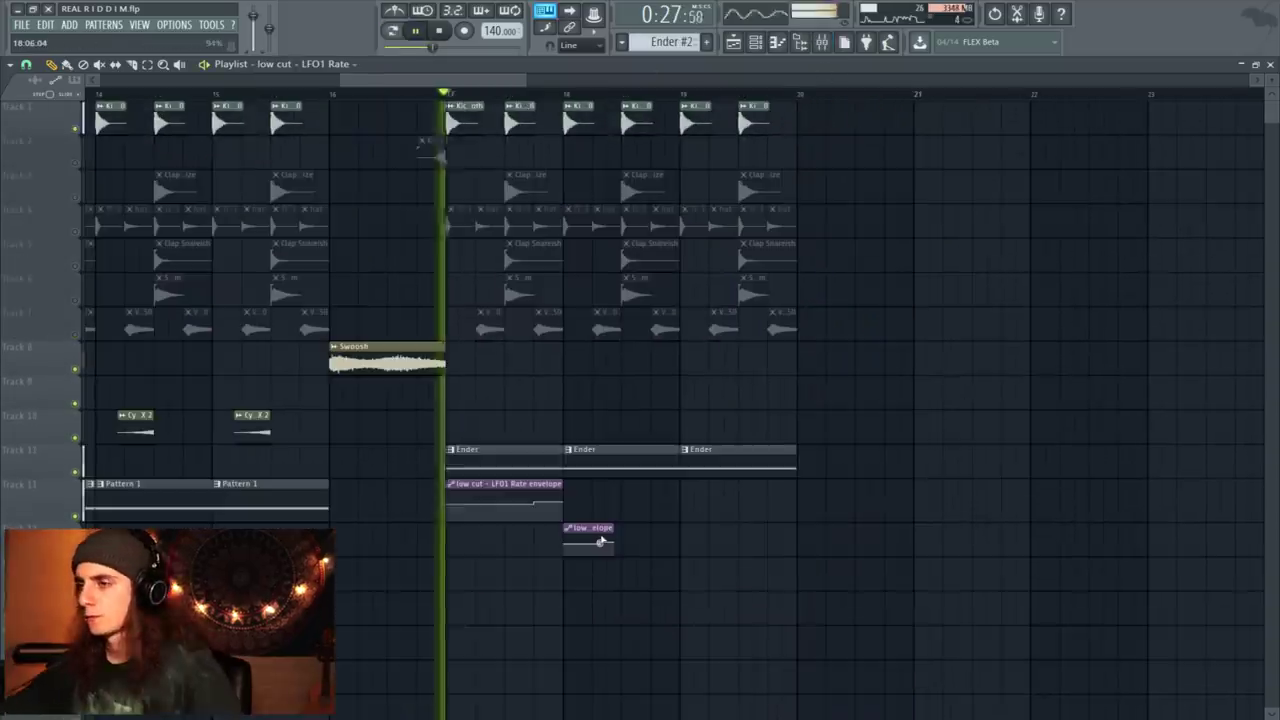
drag(597, 541, 512, 537)
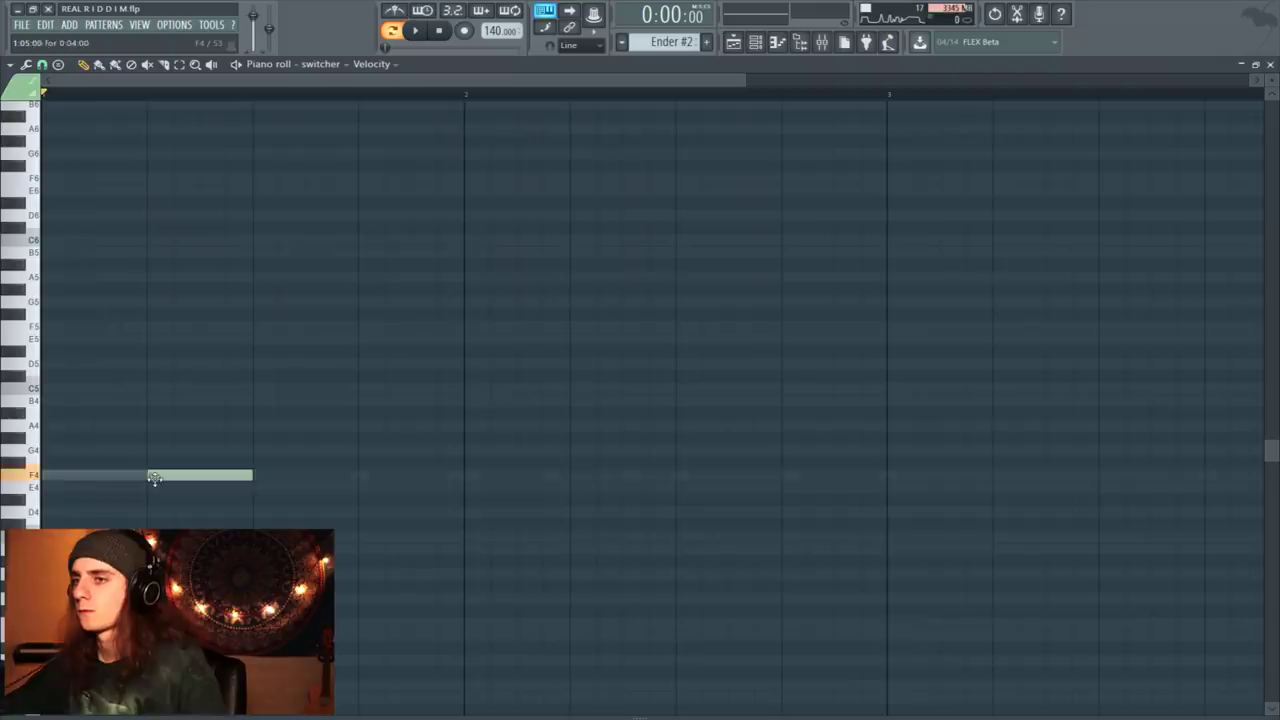
Add one-beat F4 notes on beats 3 and 4 of switcher's part in Ender #2 and play the pattern
click(283, 487)
drag(283, 487, 253, 472)
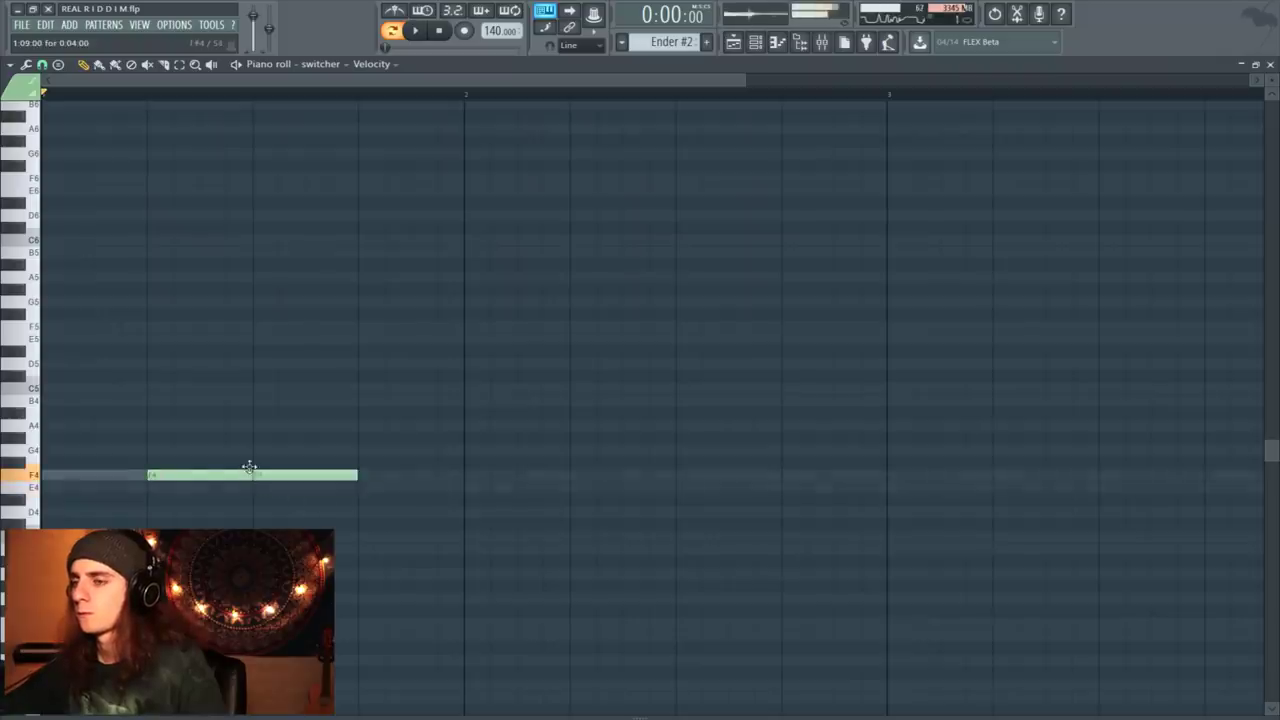
click(362, 463)
drag(363, 478, 362, 476)
key(space)
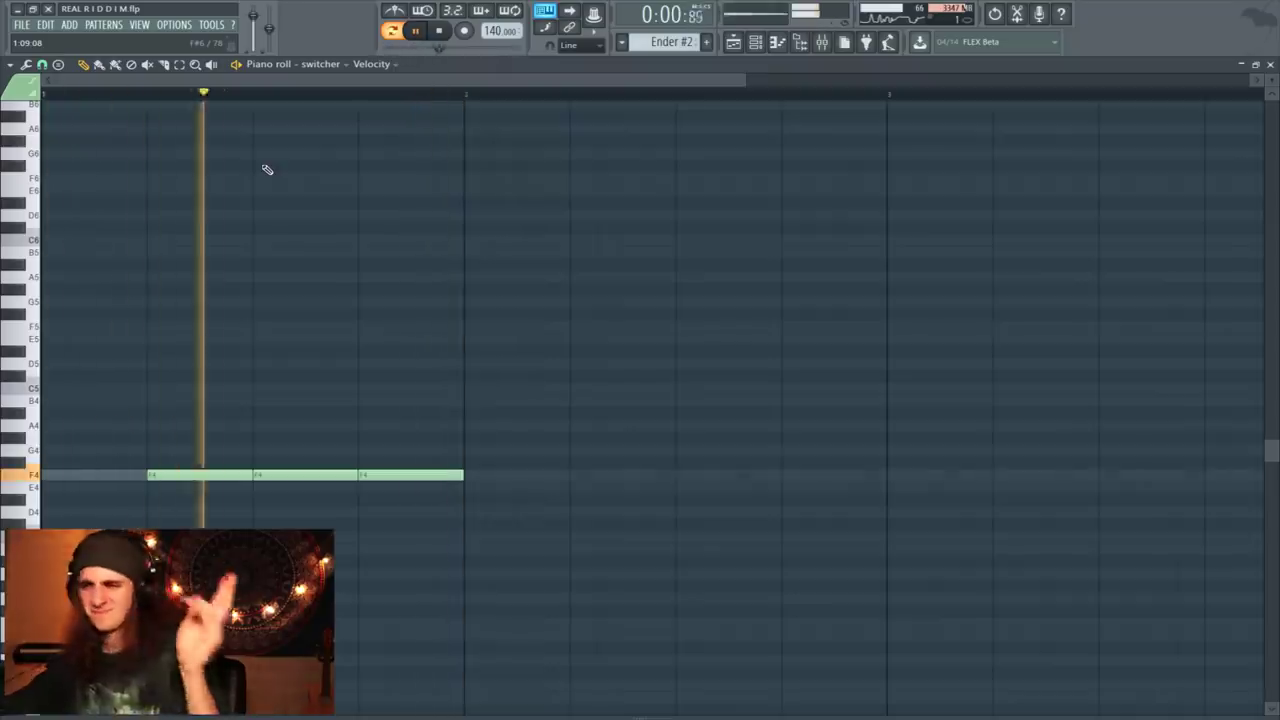
key(space)
mouse_move(172, 96)
mouse_down()
mouse_move(37, 120)
mouse_move(129, 107)
mouse_move(77, 117)
mouse_move(51, 106)
mouse_move(169, 100)
mouse_up()
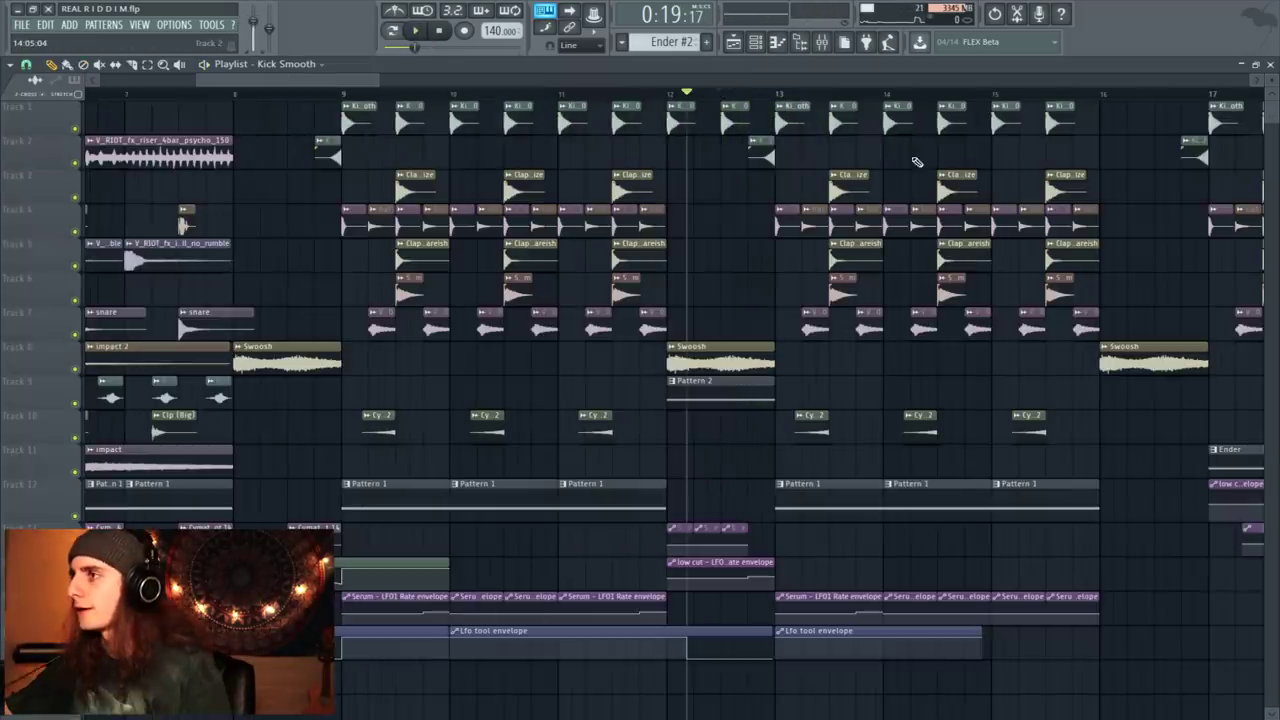
Place a Kick Smooth clip on Track 2 at the second beat of bar 13
click(914, 156)
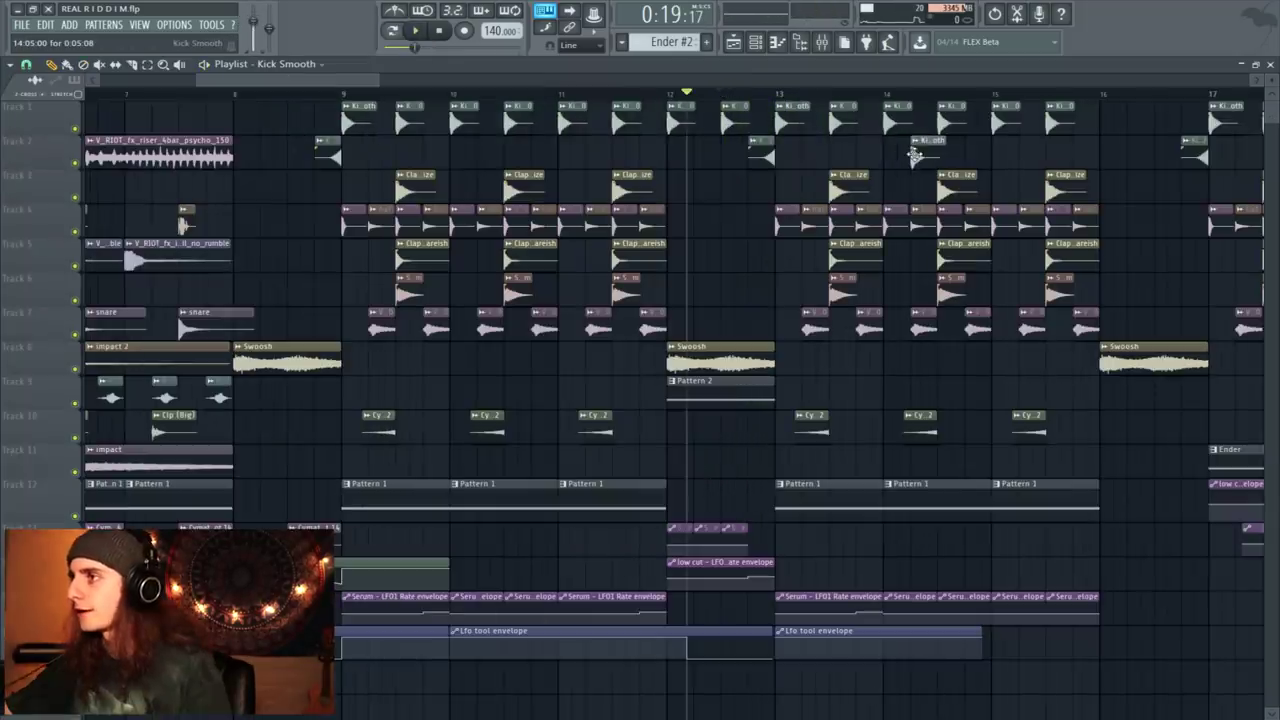
drag(914, 156, 818, 170)
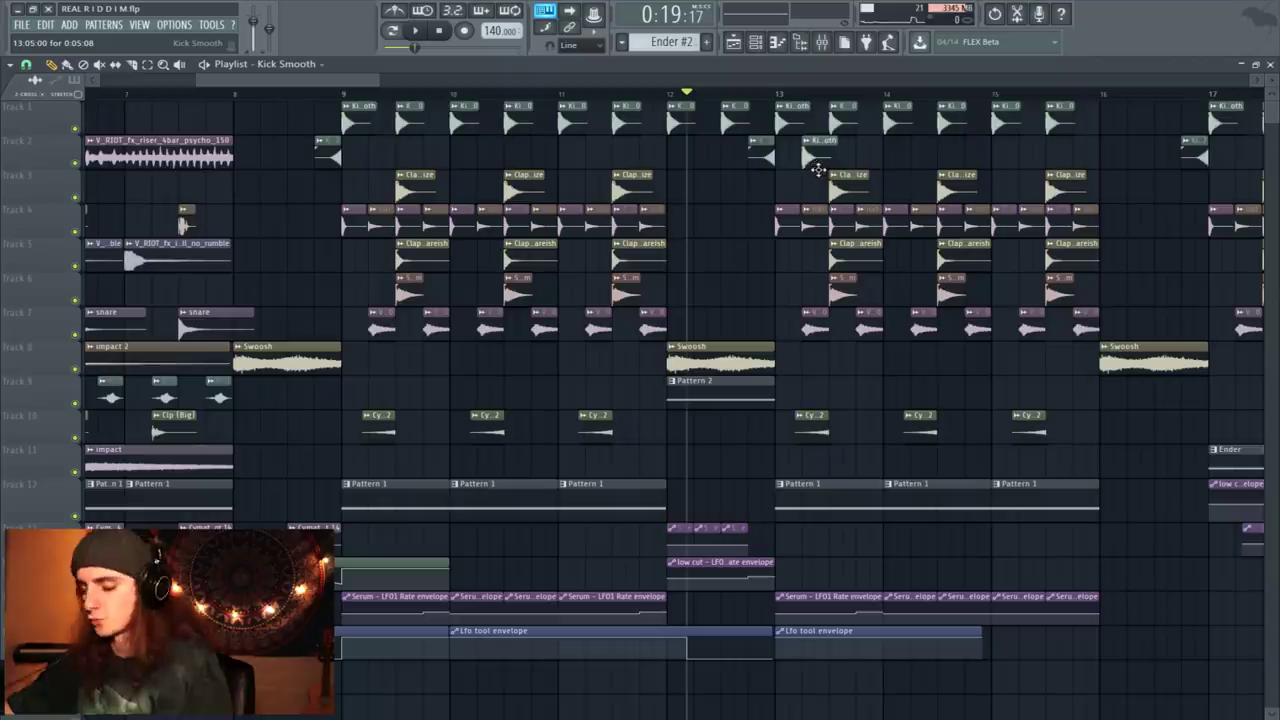
Fit an extra Kick Smooth clip between the opening kicks on Track 1 at bars 13 and 17, and play from bar 12
drag(818, 122, 785, 120)
key(space)
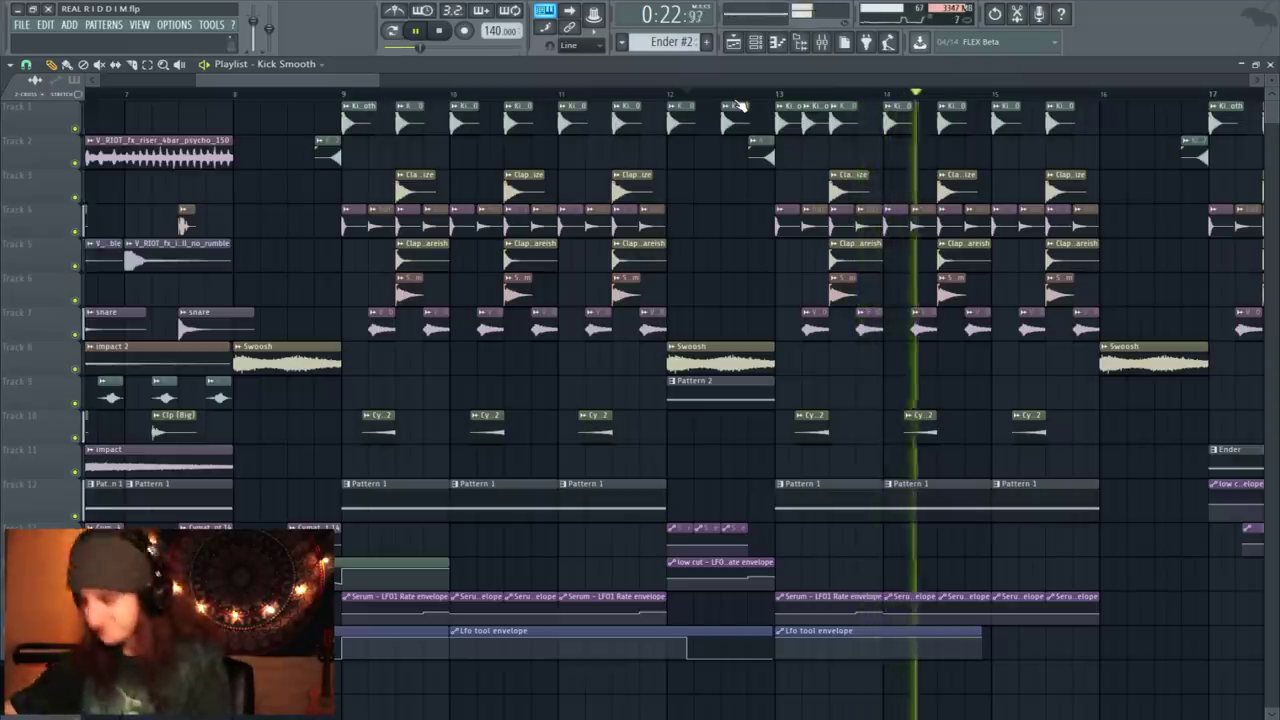
key(space)
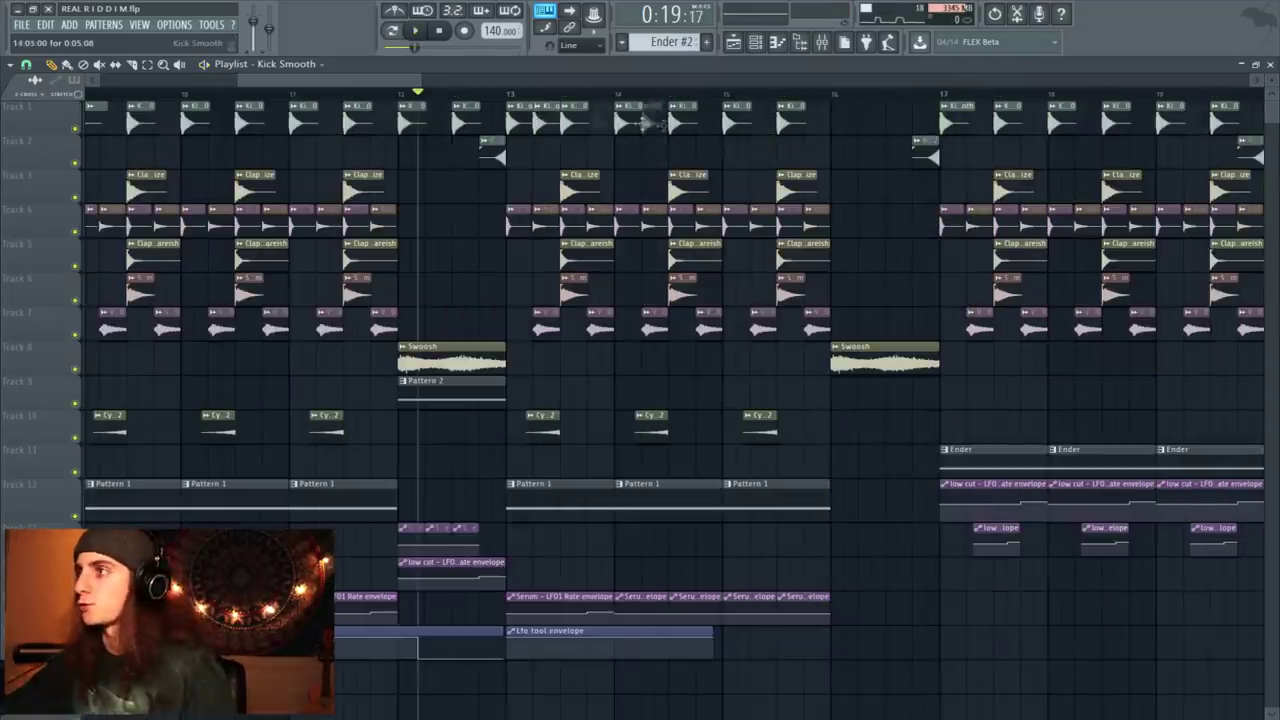
drag(968, 138, 982, 132)
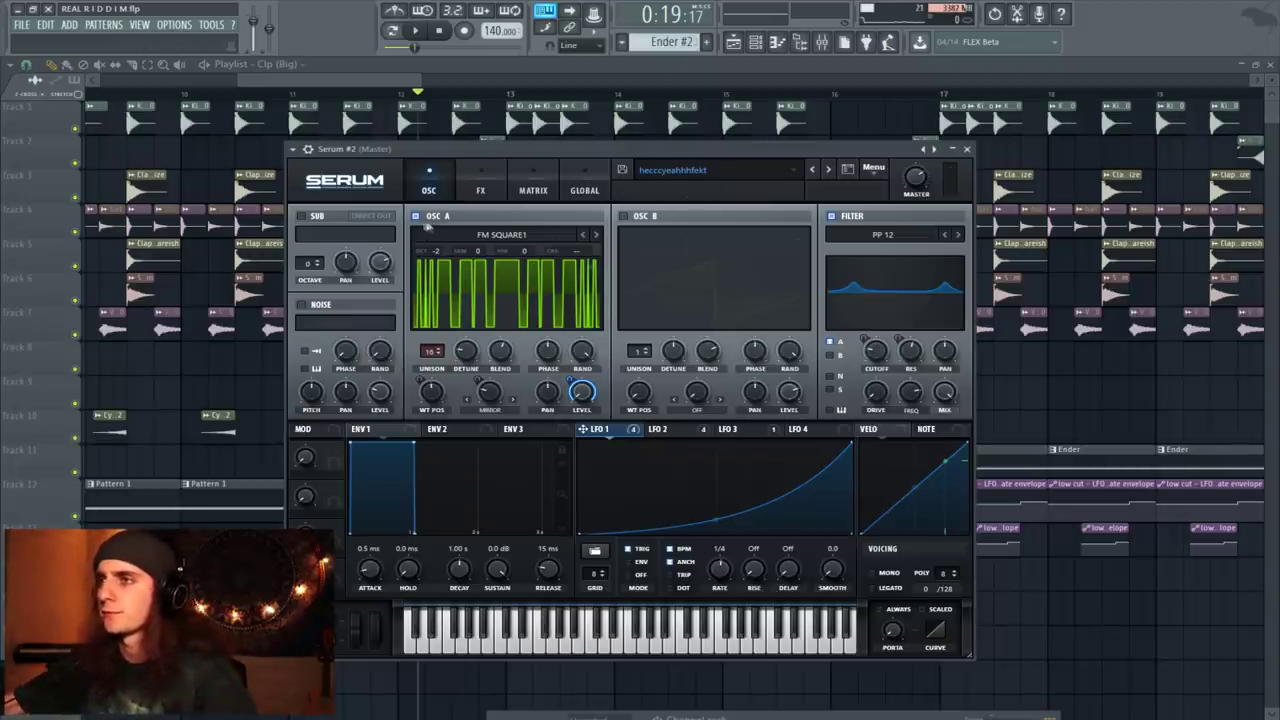
Convert Serum #2 into a sub bass by disabling oscillator A, assigning LFO 1 to the sub level, enabling the sub and adjusting its octave
click(416, 216)
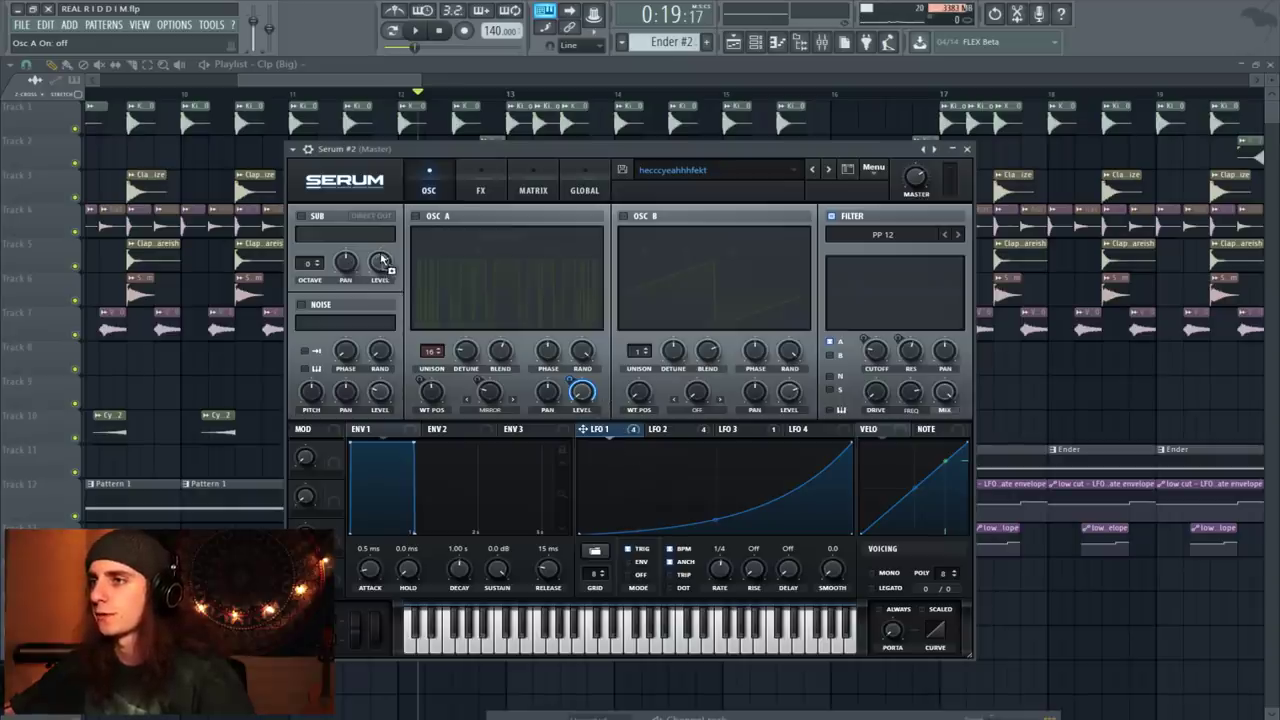
drag(381, 260, 380, 261)
click(301, 216)
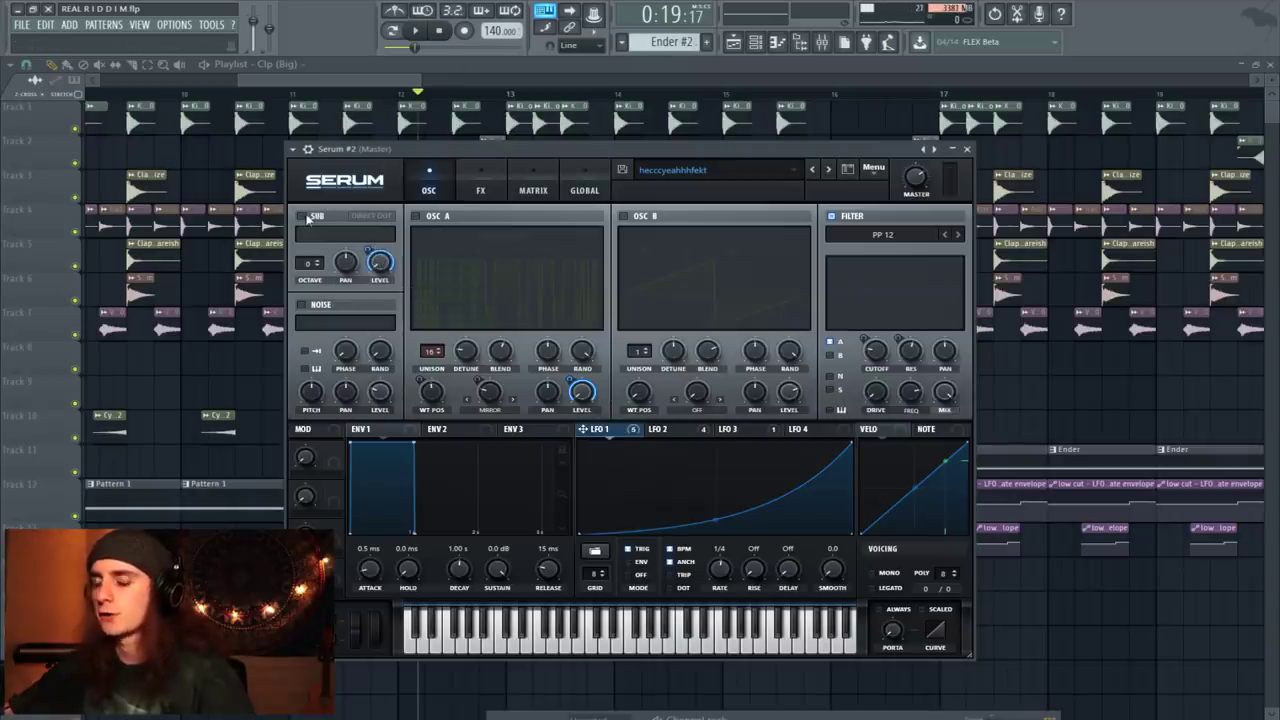
click(320, 268)
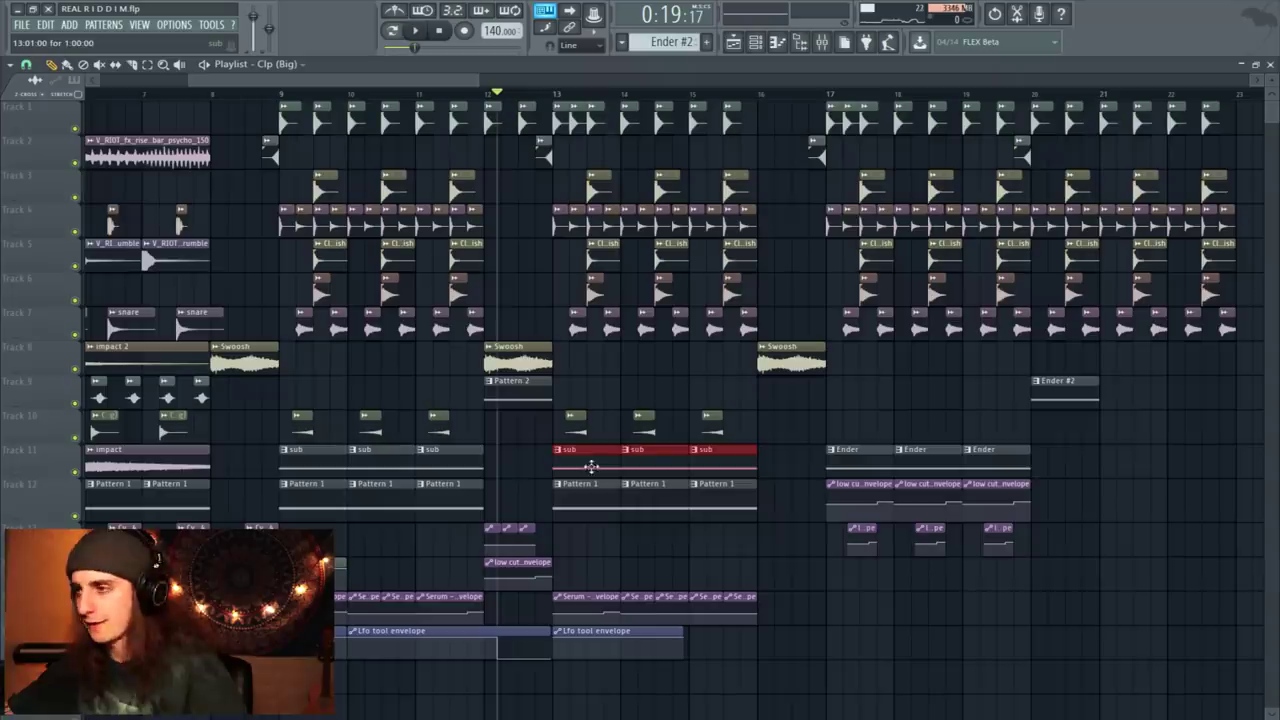
Copy the three selected sub patterns from bars 13 to 15 onto Track 10 at bar 21
drag(591, 466, 1123, 419)
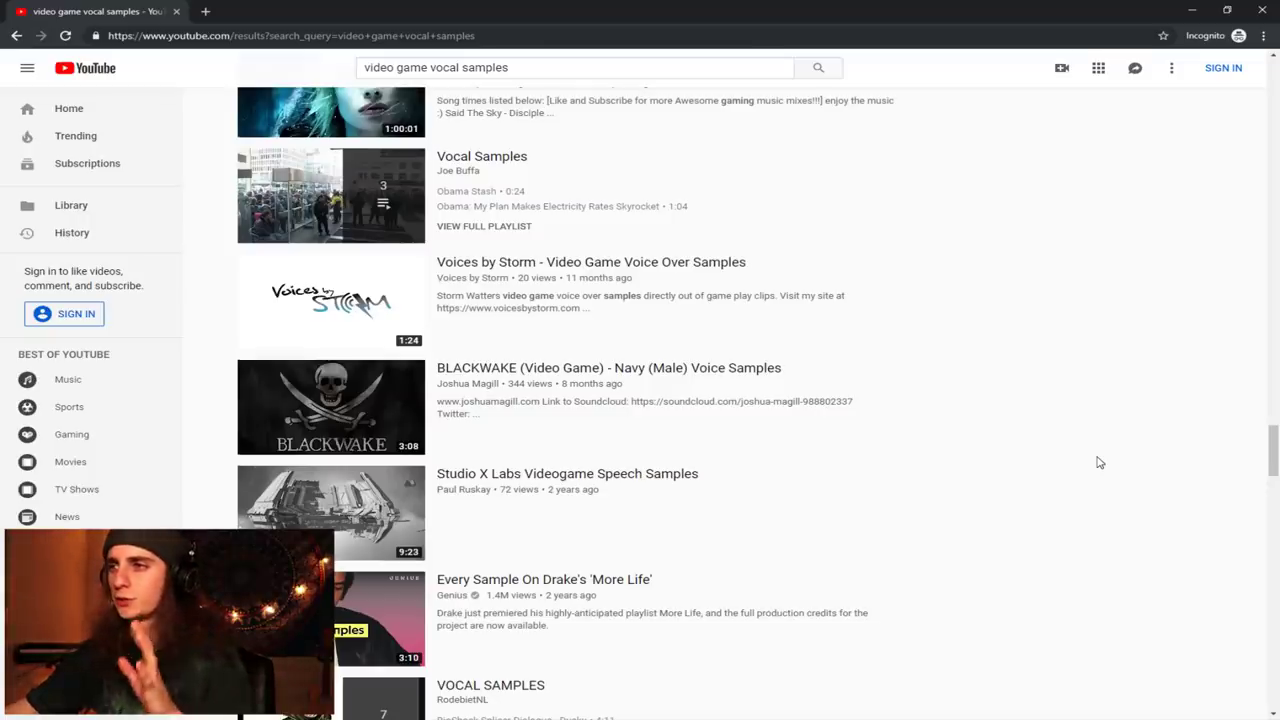
Browse video game vocal samples on YouTube, and move the Marvel vs Capcom 3 Doctor Doom clip at bar 8 to Track 6 in the playlist
scroll(1099, 465, down, 5)
scroll(1098, 472, down, 3)
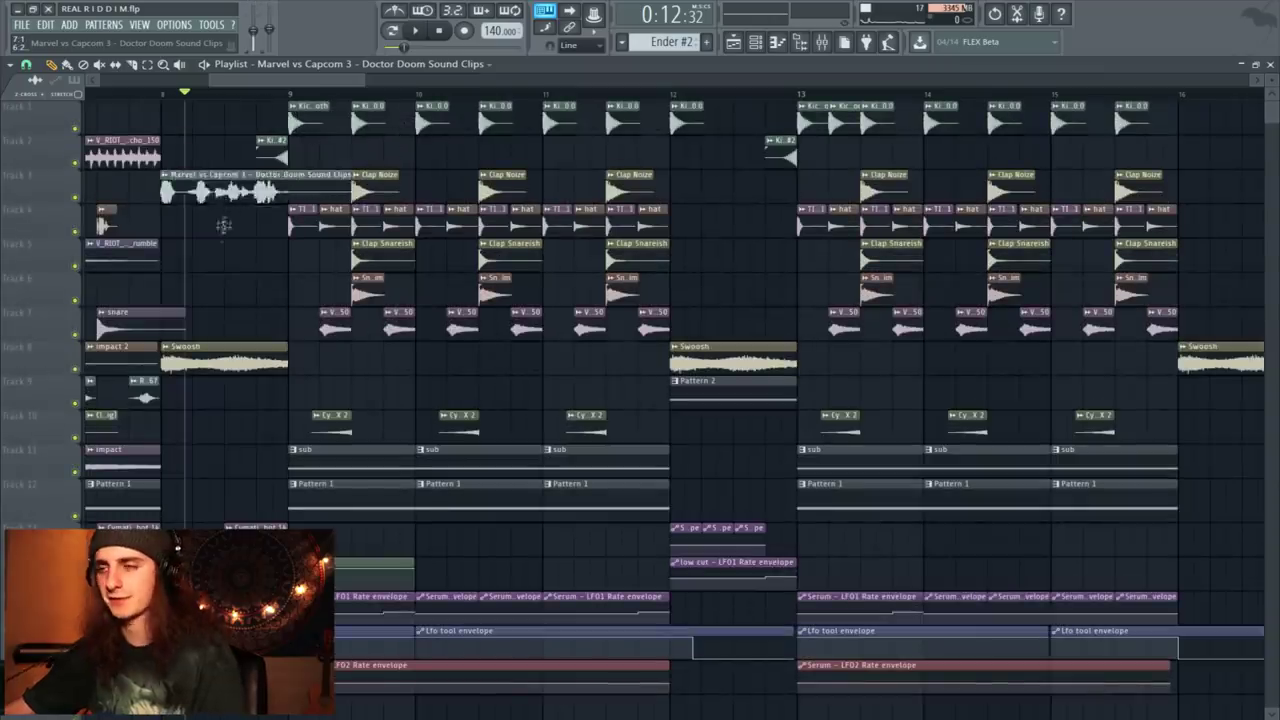
drag(223, 226, 228, 305)
key(space)
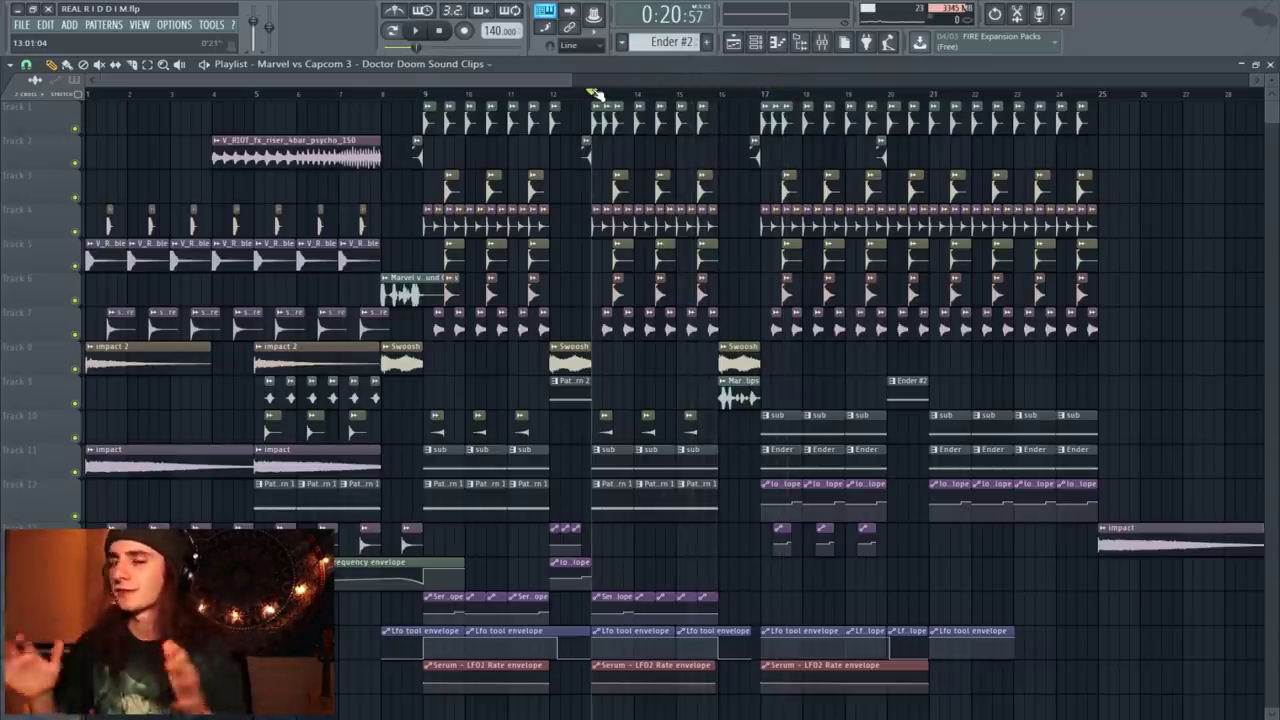
Return the playback position to the start of the arrangement
drag(593, 92, 672, 95)
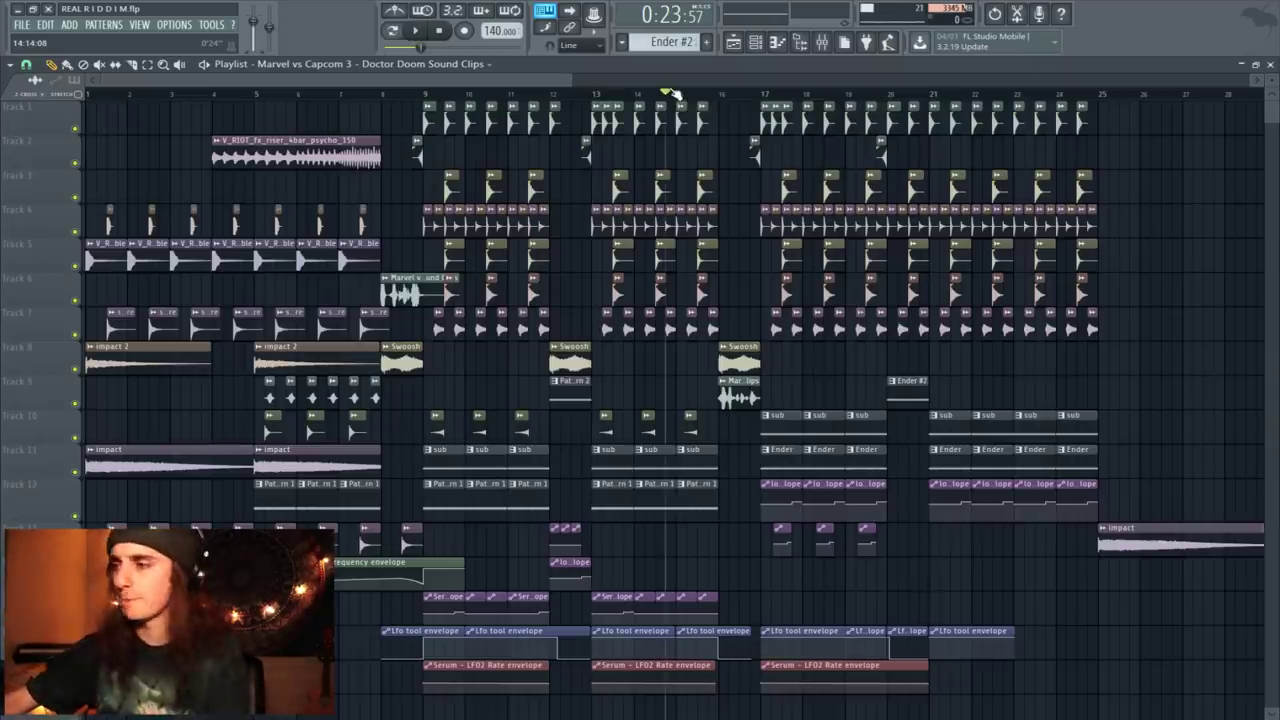
drag(672, 95, 594, 93)
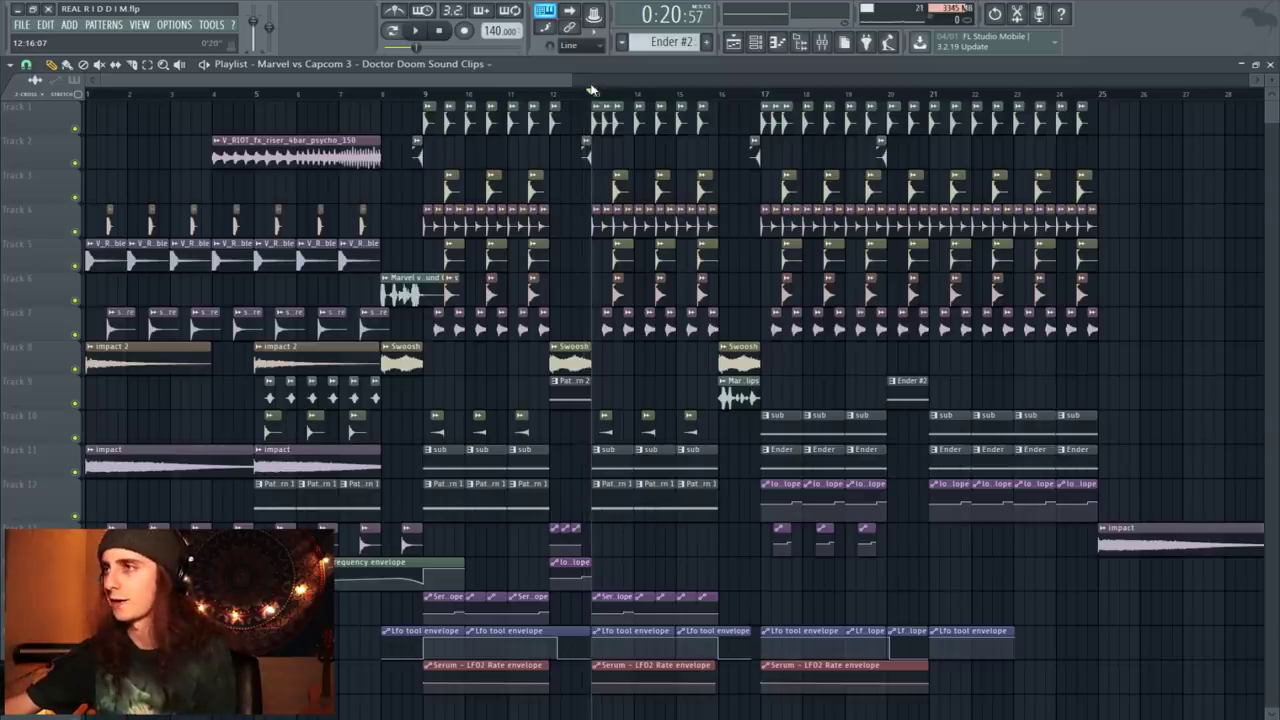
drag(590, 95, 37, 105)
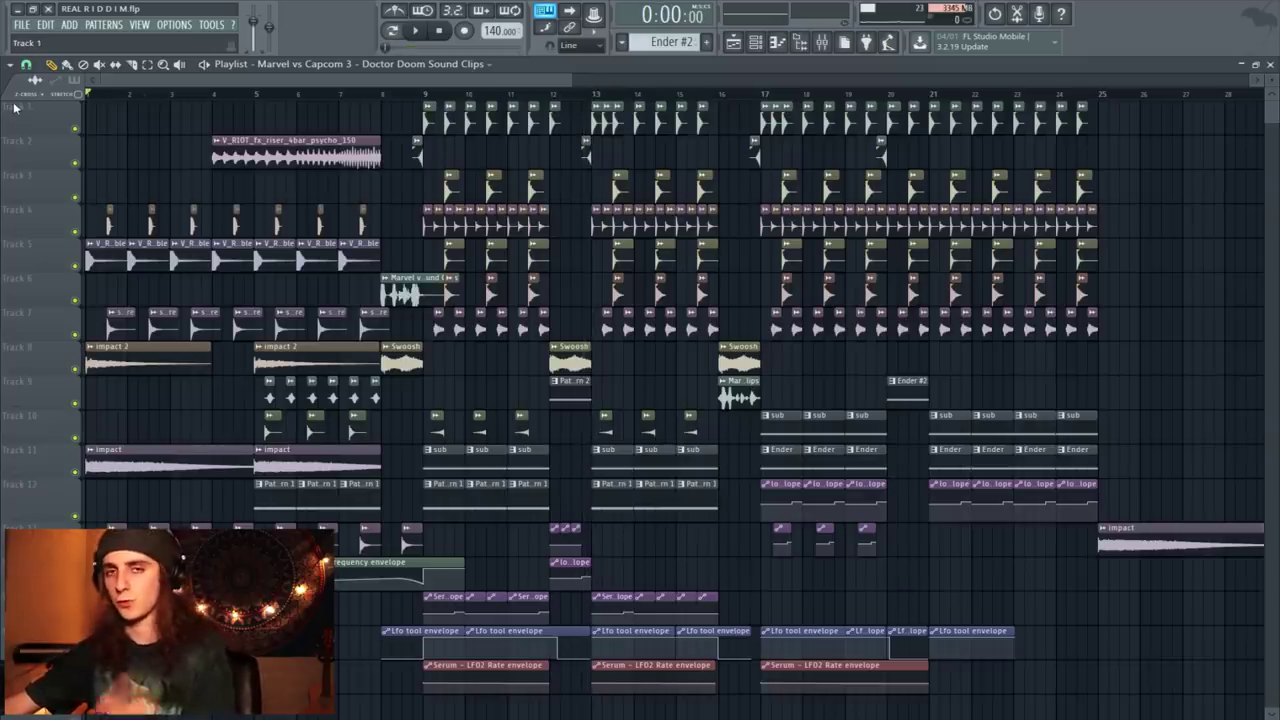